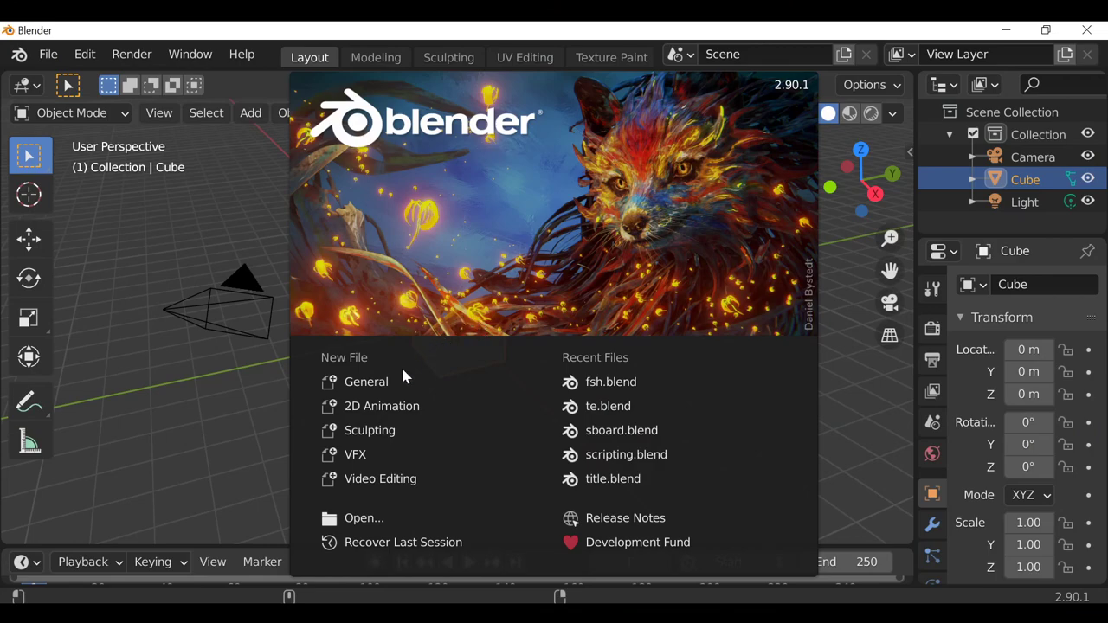
Start a new VFX file and enlarge the movie clip editor and the tracking graph area.
click(429, 459)
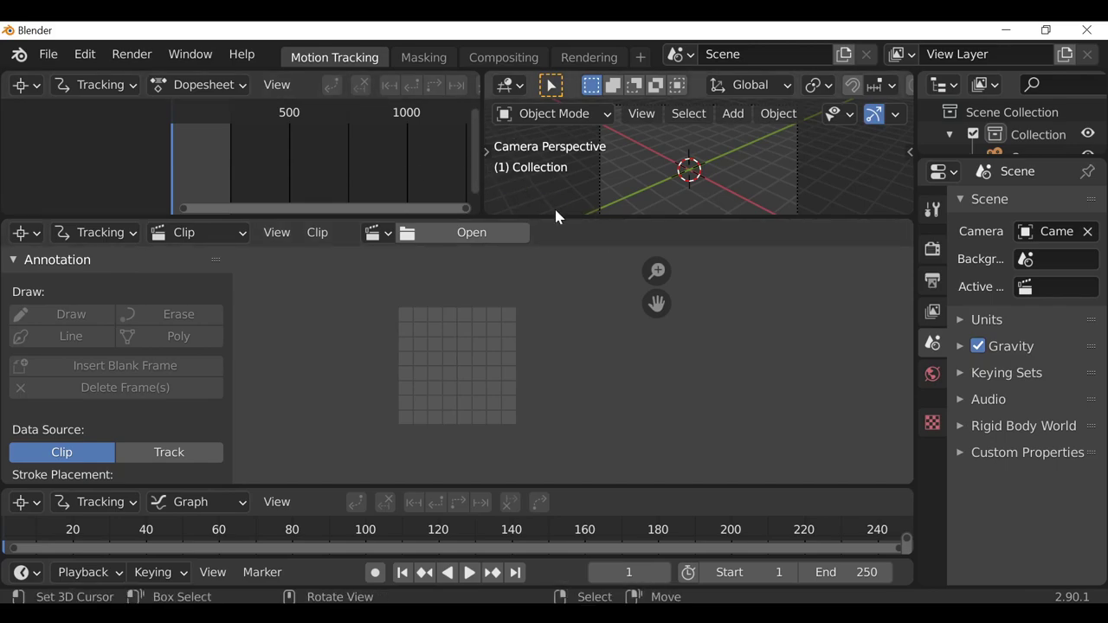
drag(566, 219, 582, 65)
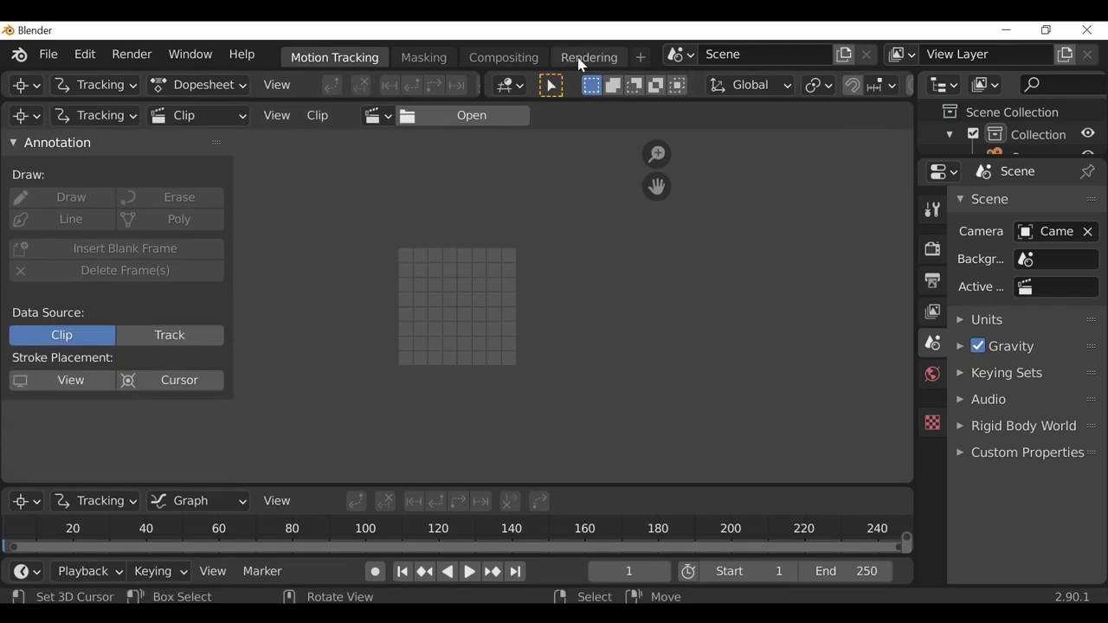
drag(498, 488, 496, 421)
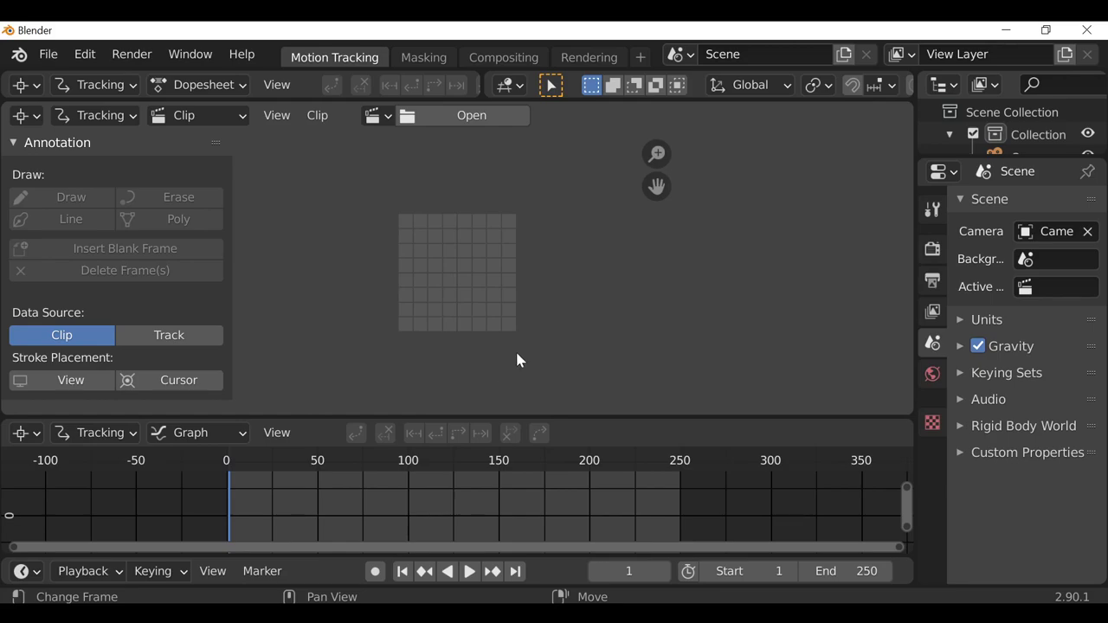
Load the skateboarding clip Skatb10207-0457.mp4 and go to frame 119.
click(454, 125)
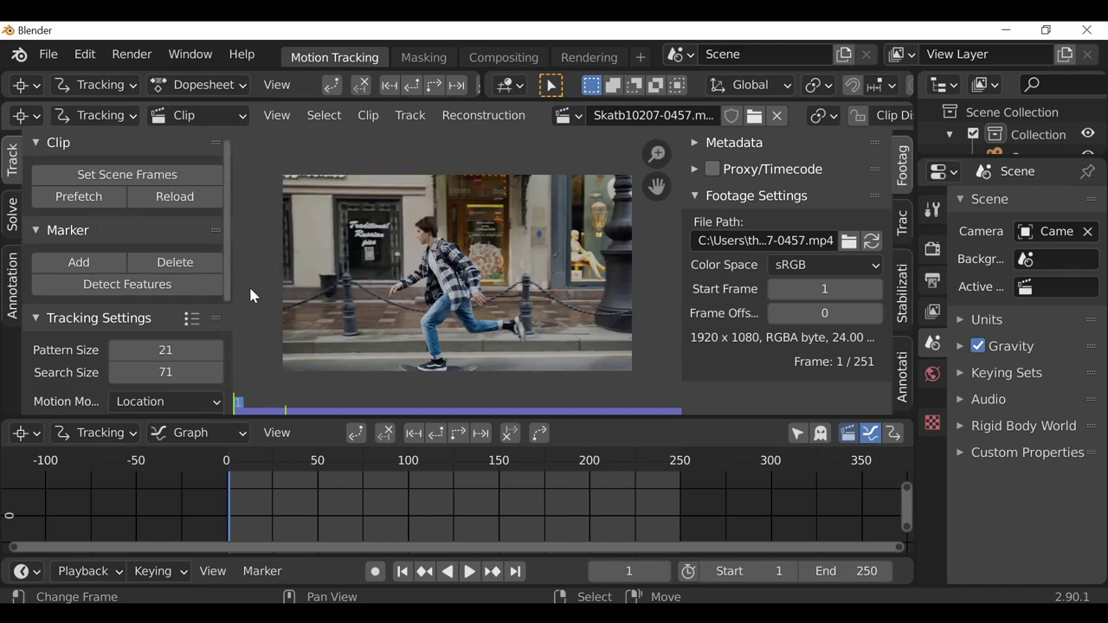
drag(229, 518, 589, 514)
drag(590, 515, 443, 515)
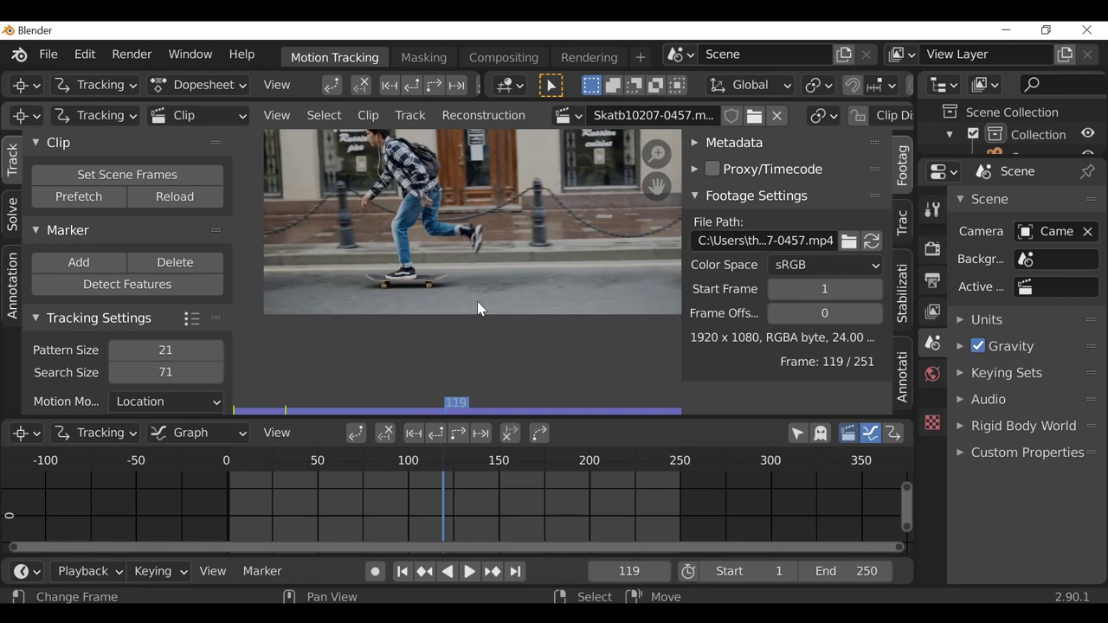
Set the default tracking match to Previous frame, enable Normalize, and hide the tool sidebar.
scroll(559, 314, up, 3)
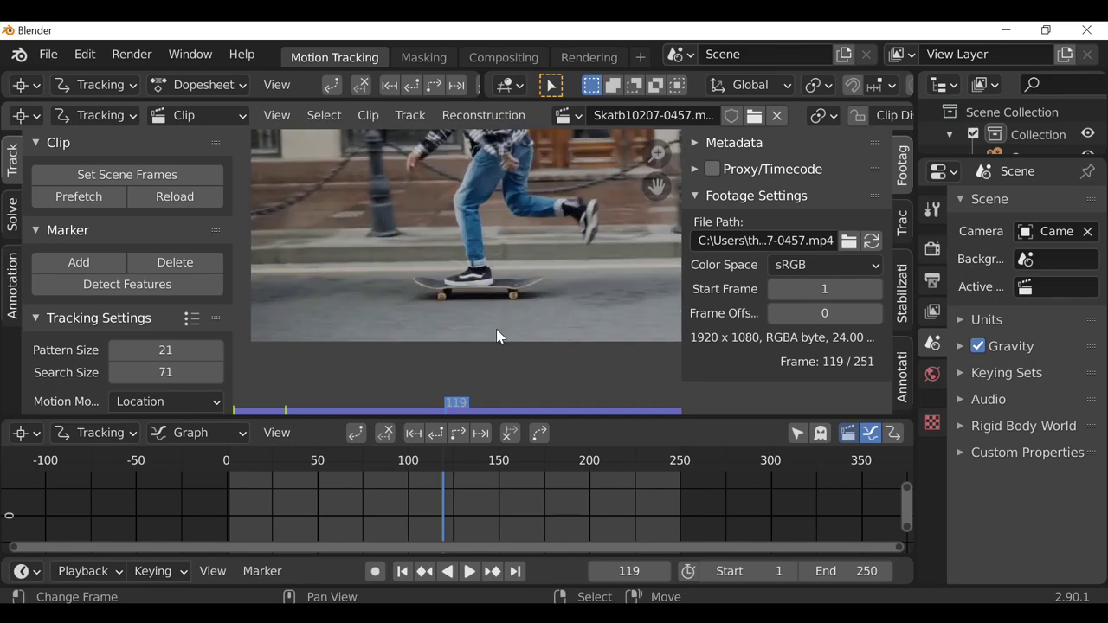
scroll(496, 329, up, 3)
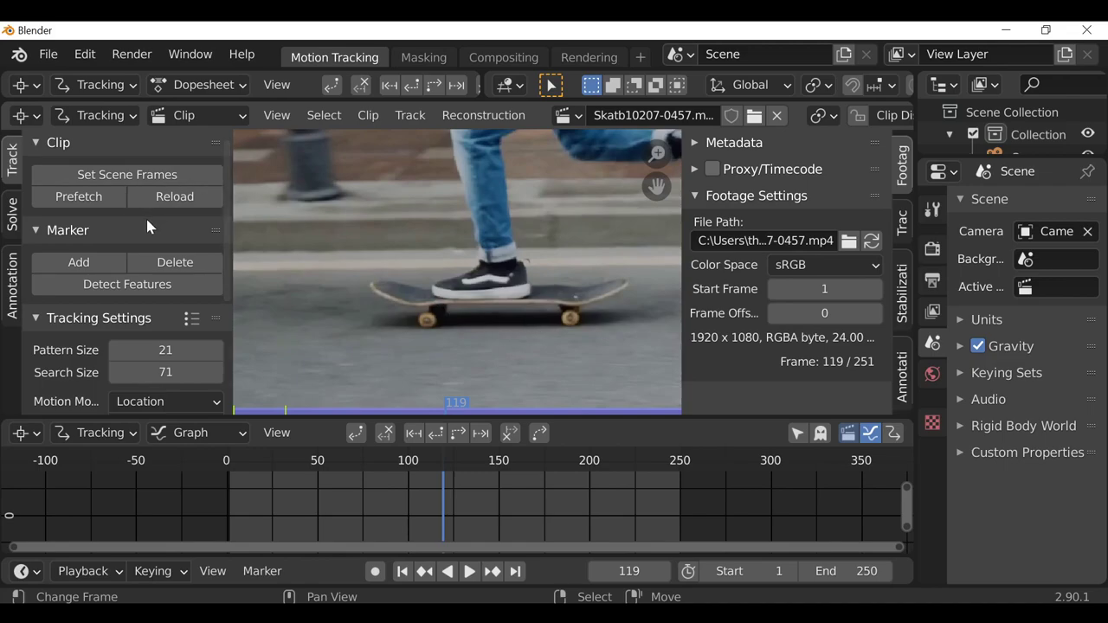
scroll(146, 216, down, 3)
scroll(146, 219, down, 3)
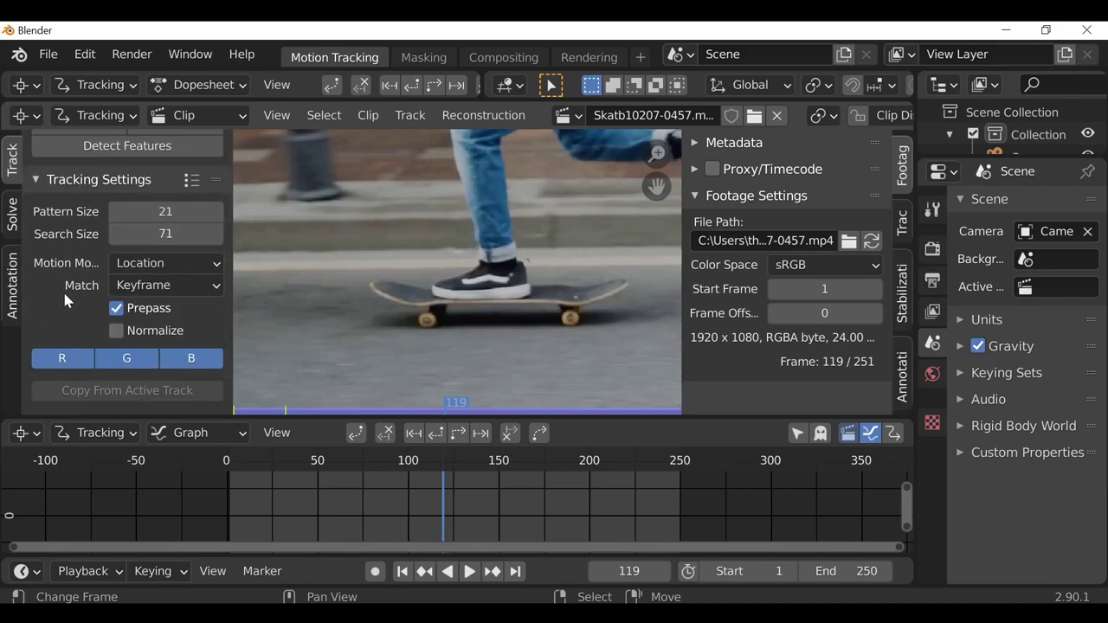
click(156, 287)
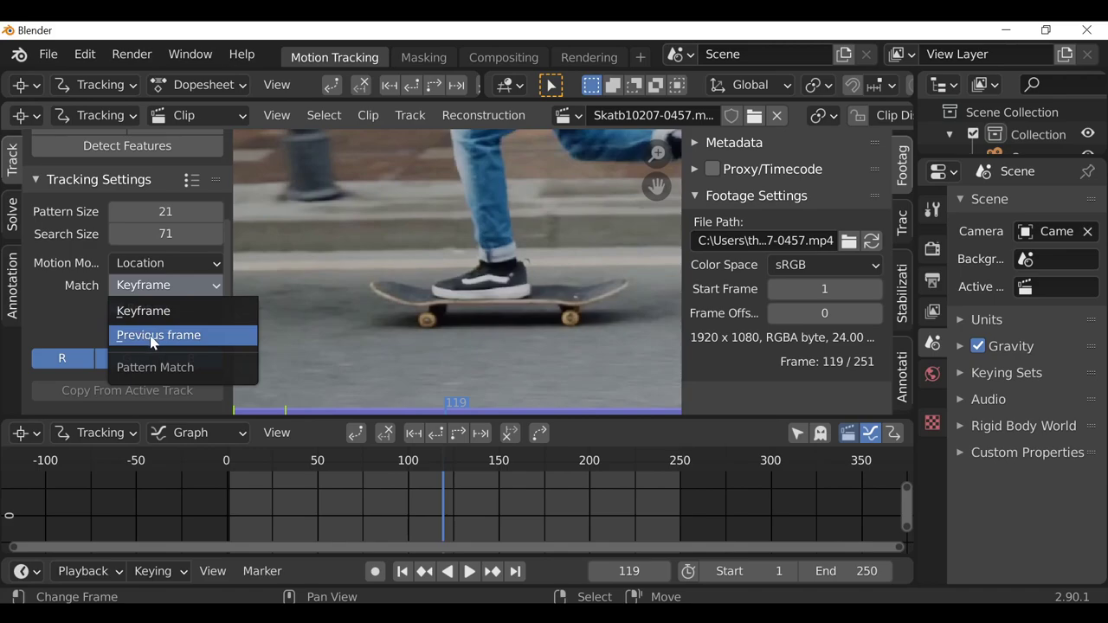
click(215, 336)
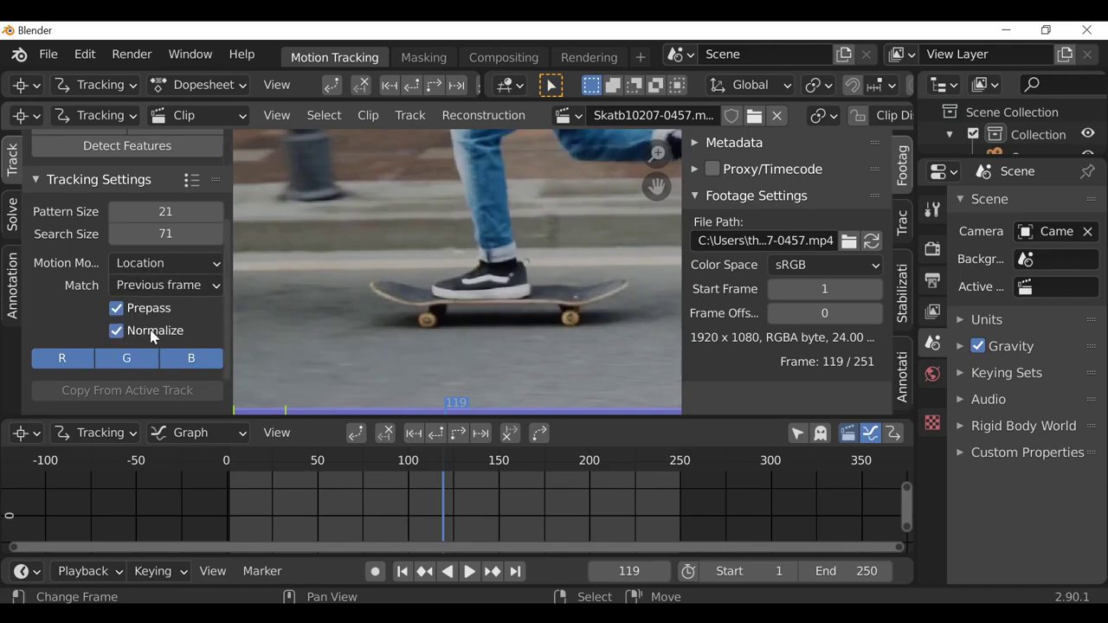
key(t)
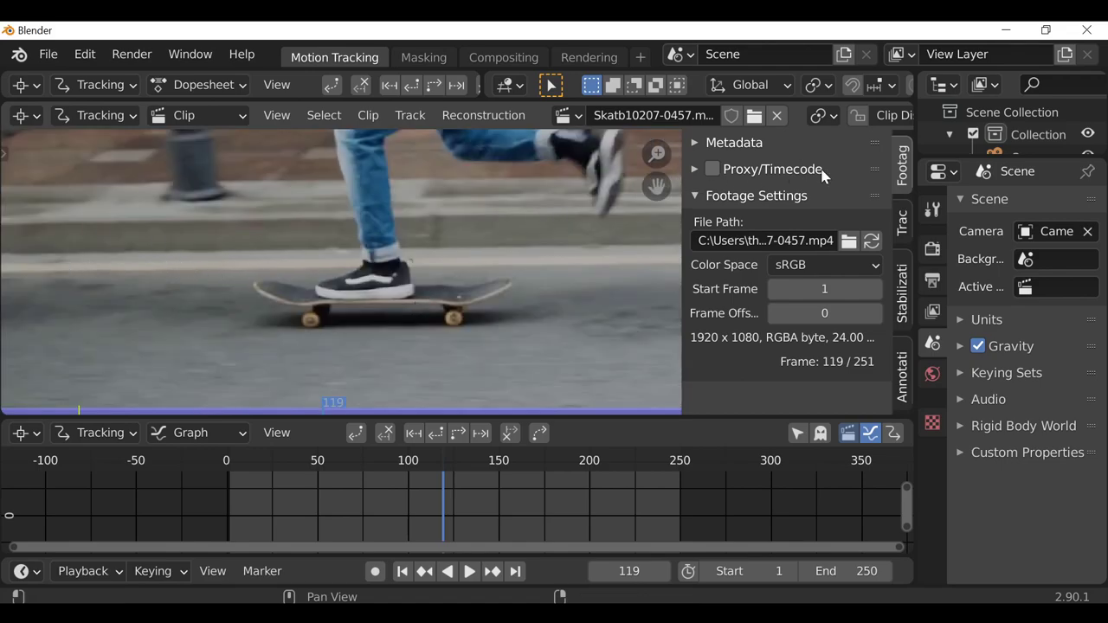
Show the track properties and add a tracking marker on the center of the skateboard's left wheel at frame 119.
click(903, 226)
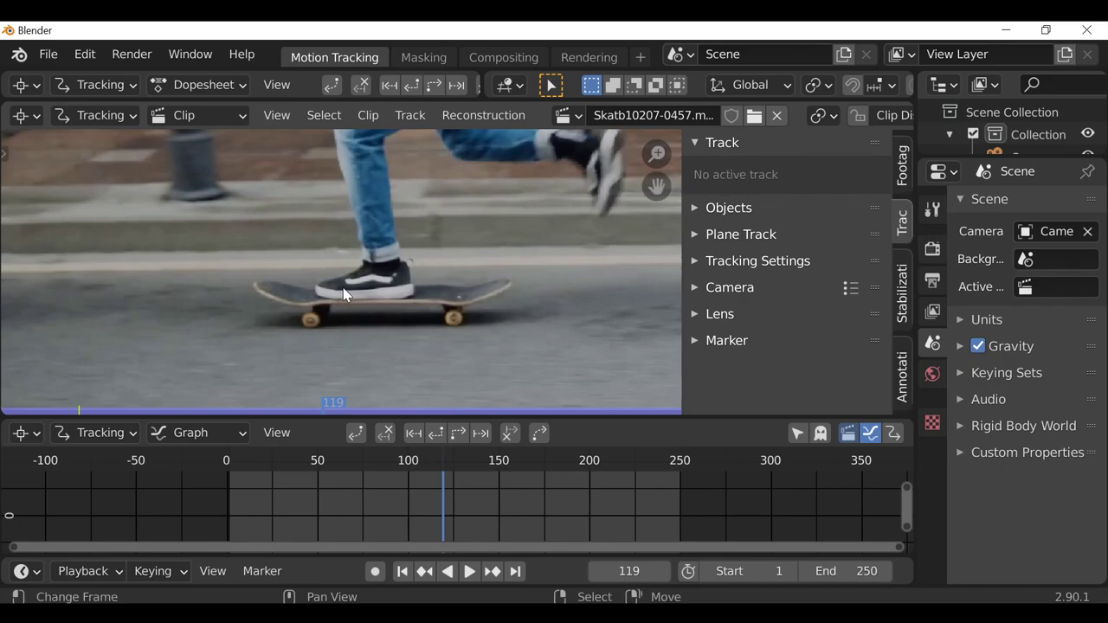
scroll(342, 294, up, 6)
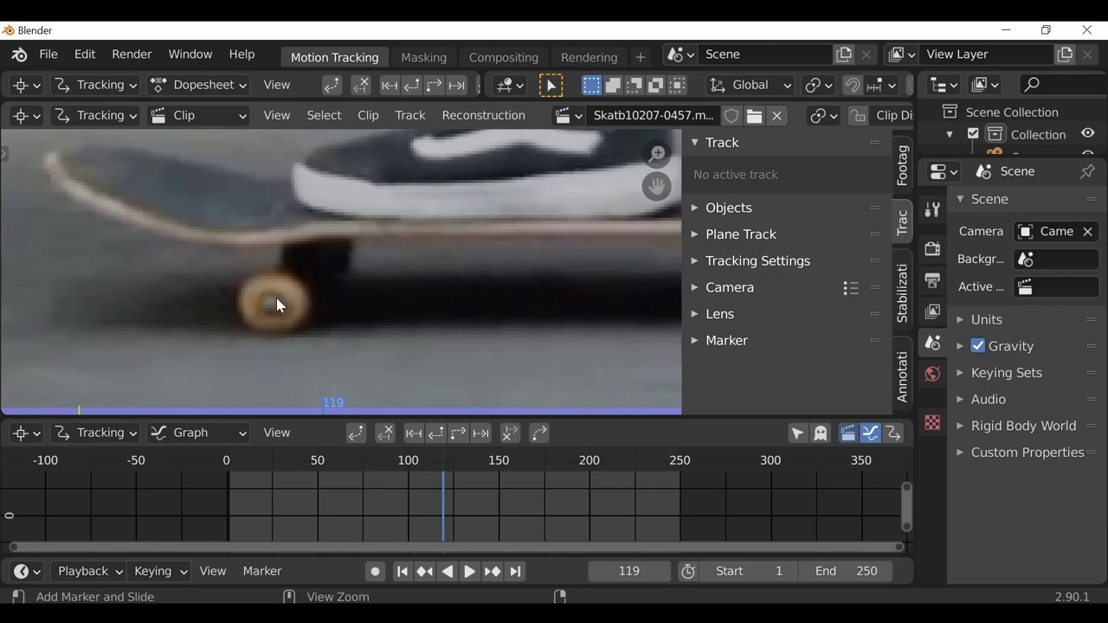
ctrl+click(273, 302)
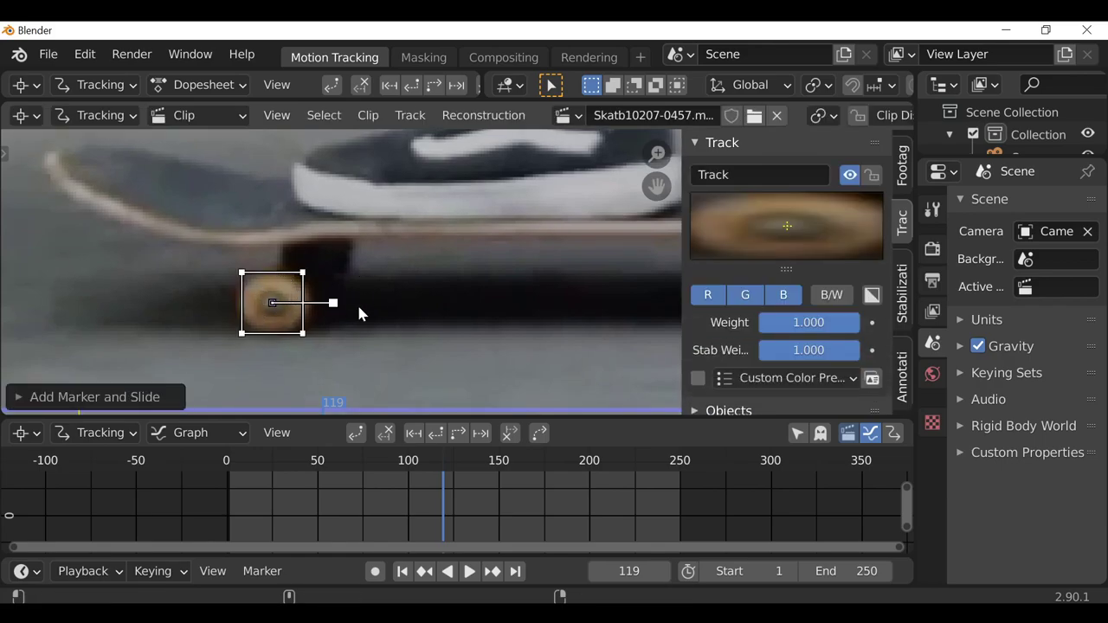
Display the wheel marker's search area and resize it to leave a wide margin around the wheel.
key(alt+s)
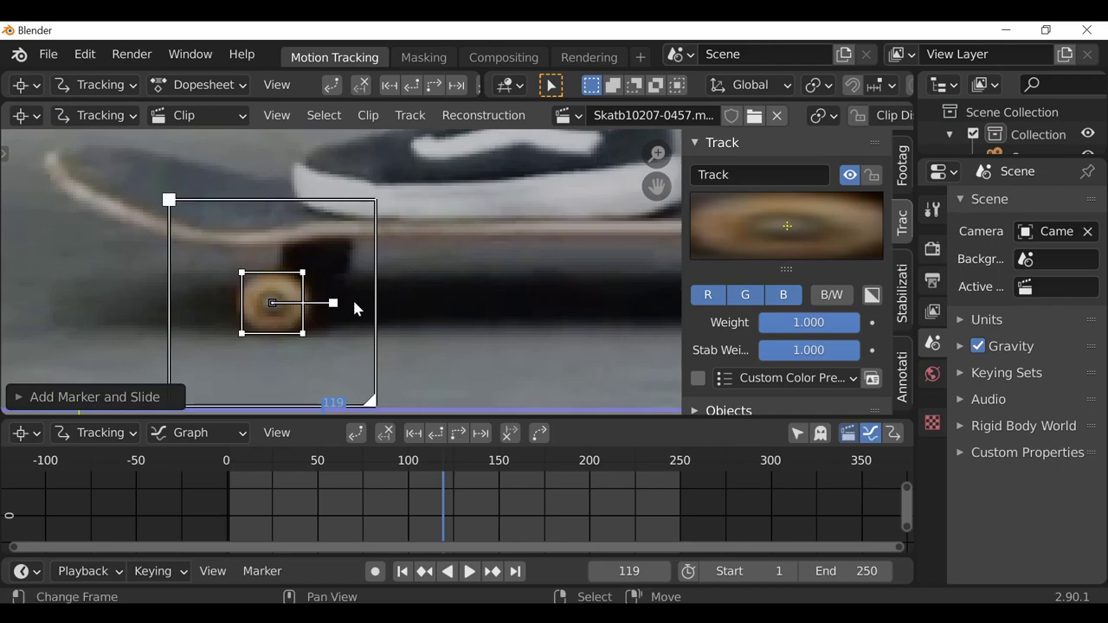
scroll(355, 308, down, 1)
middle_drag(355, 306, 364, 298)
drag(376, 367, 361, 353)
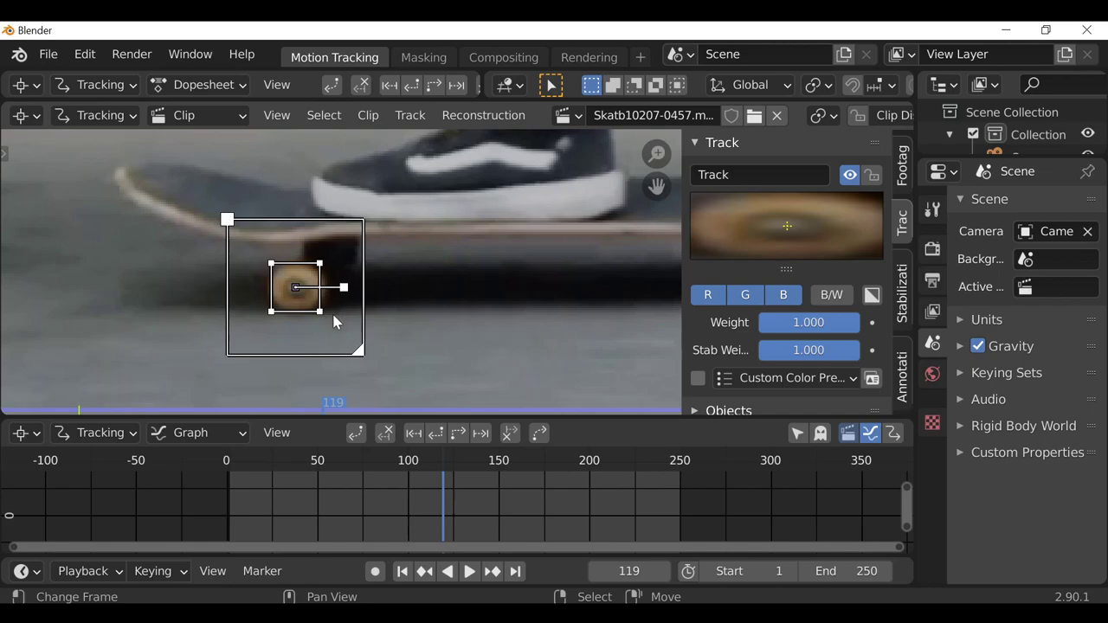
drag(358, 350, 394, 385)
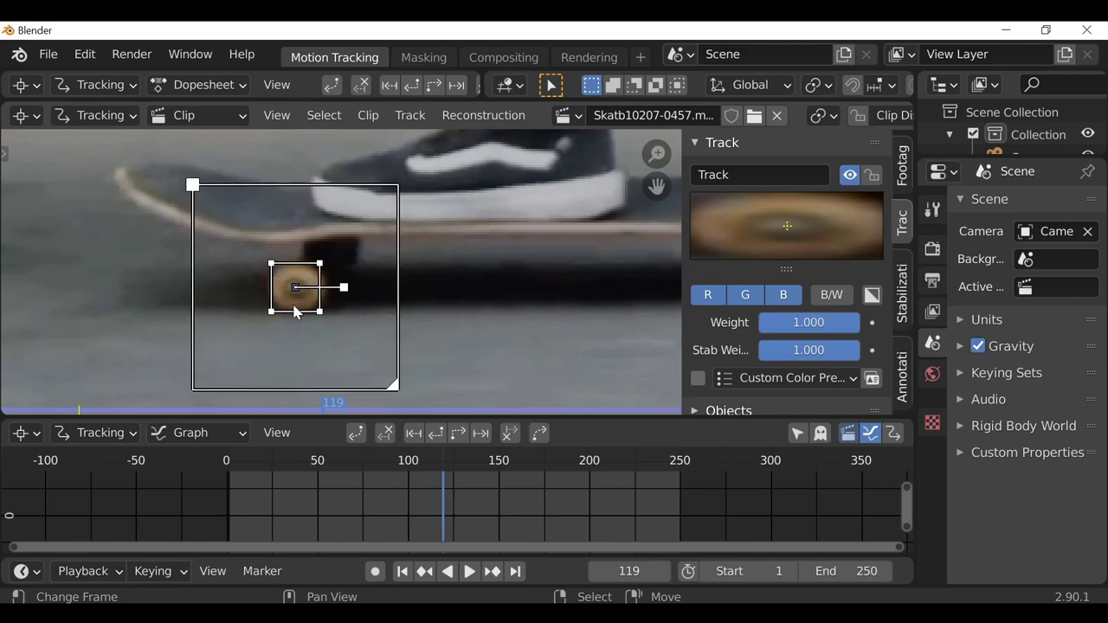
scroll(373, 353, down, 1)
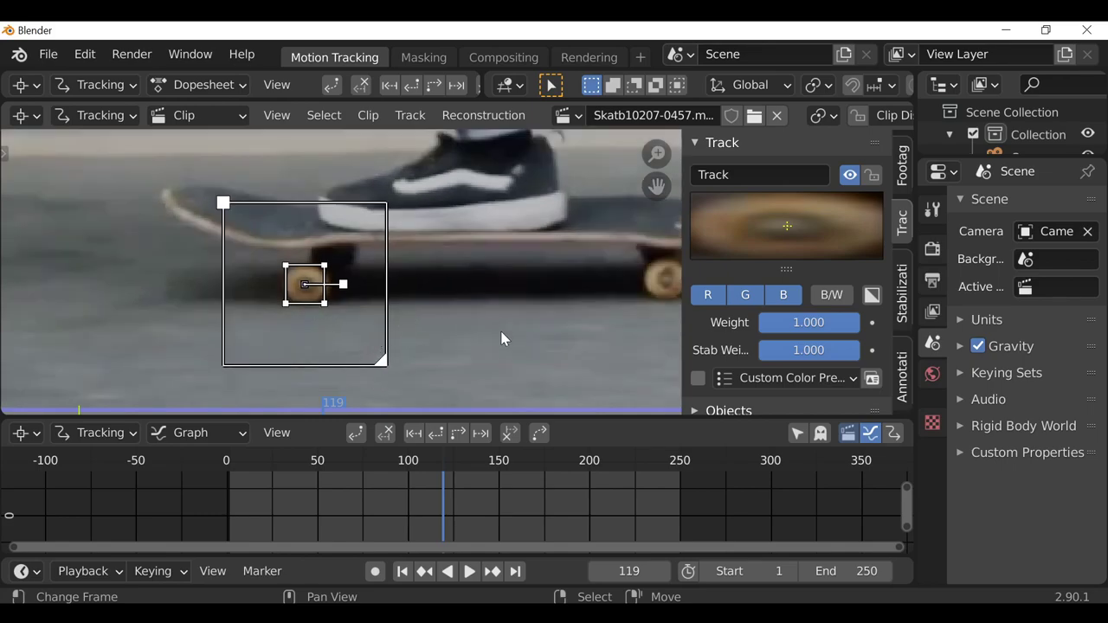
scroll(381, 316, up, 1)
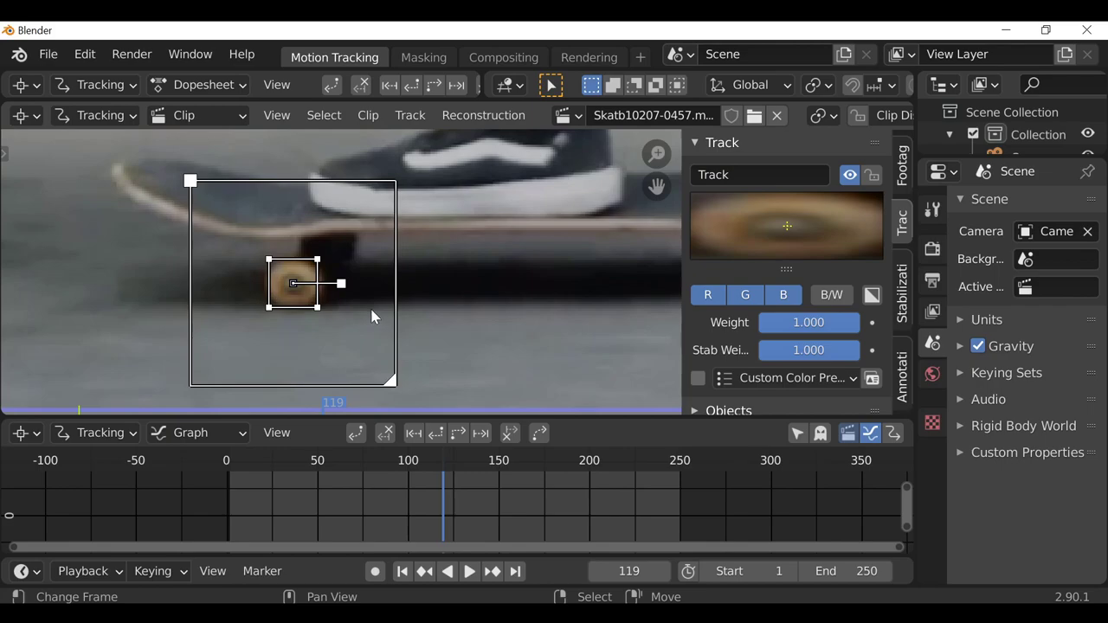
Track the wheel marker forward from frame 119 and inspect where the tracking stops.
click(464, 438)
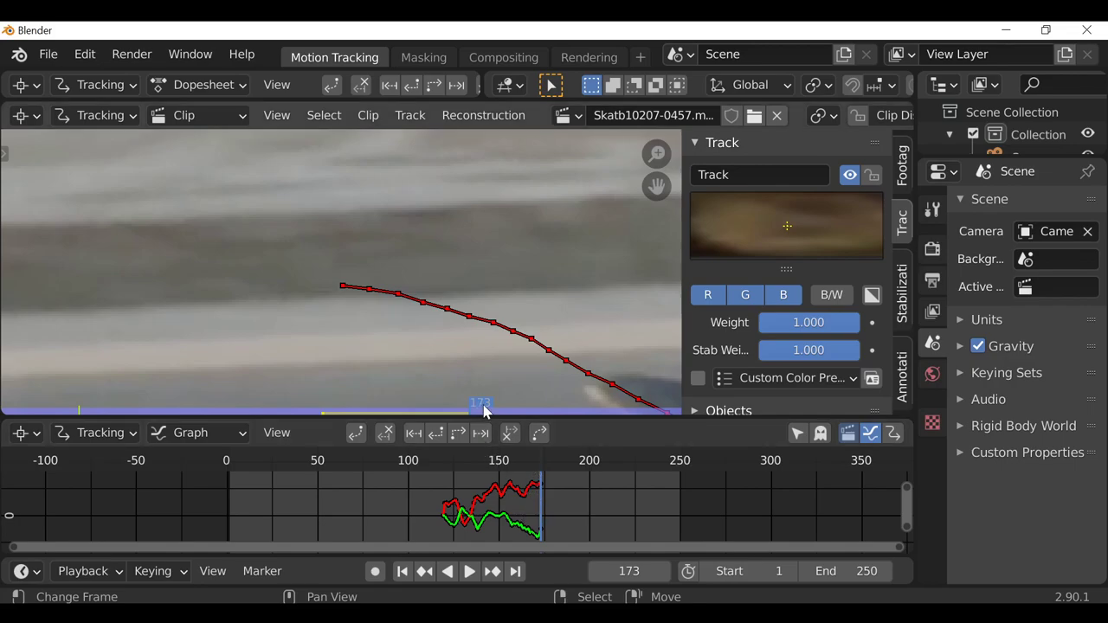
scroll(512, 379, down, 4)
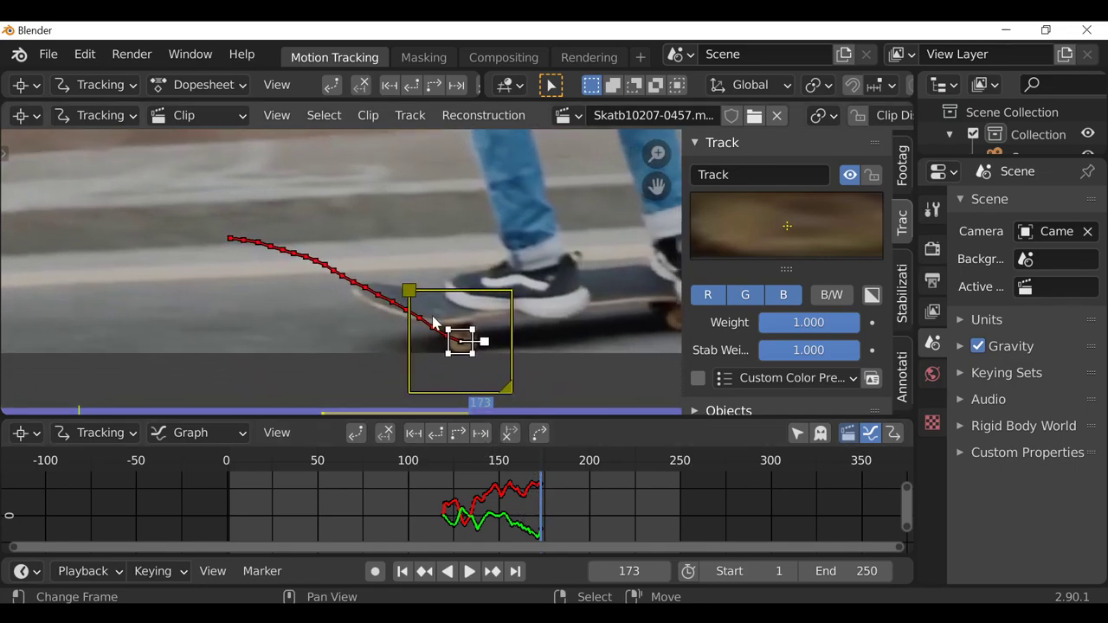
scroll(433, 323, up, 3)
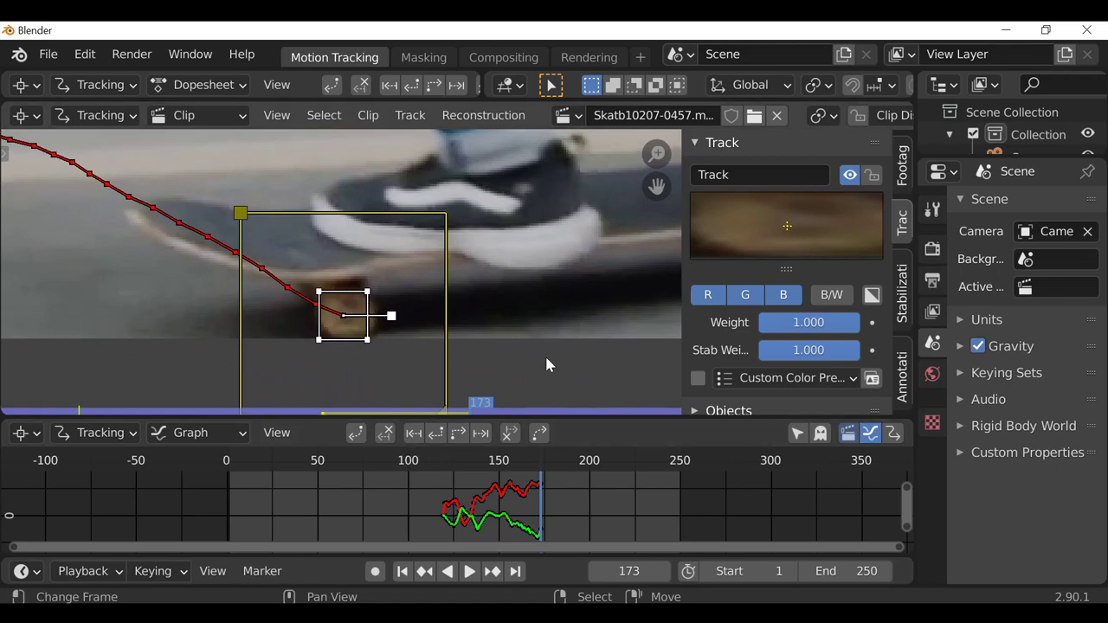
Return to frame 172 and clear the marker's tracked path after that frame.
key(Right)
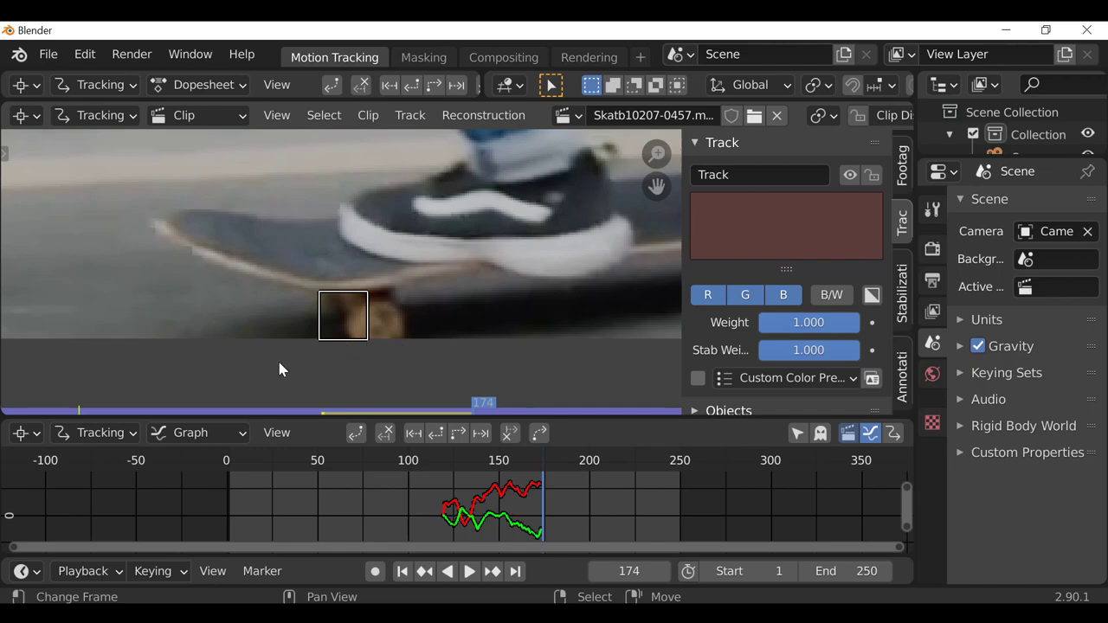
key(Left)
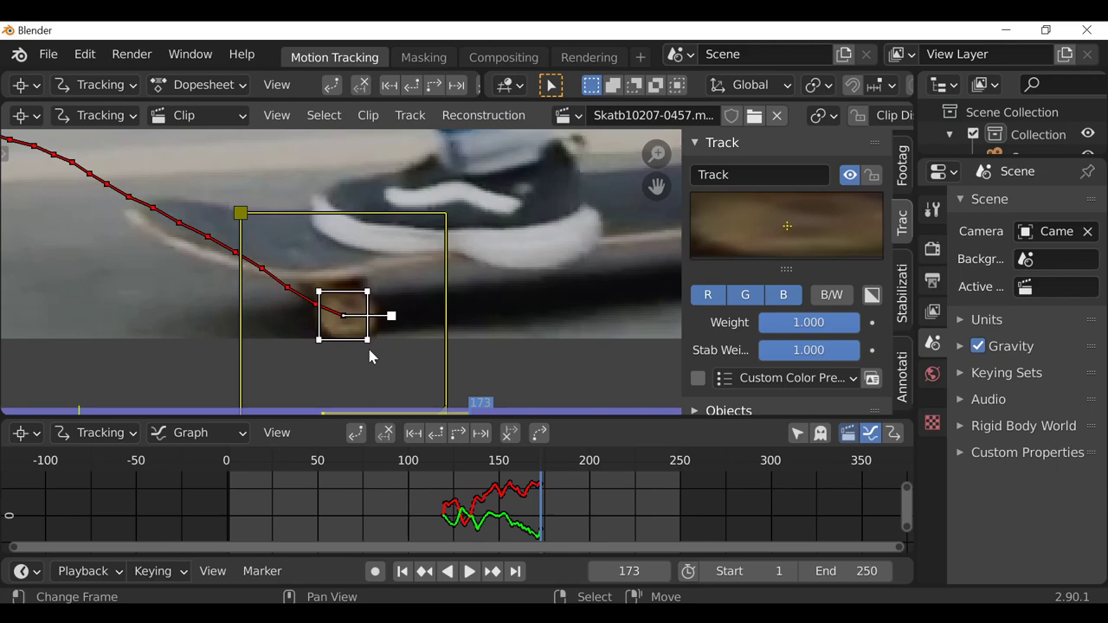
key(Left)
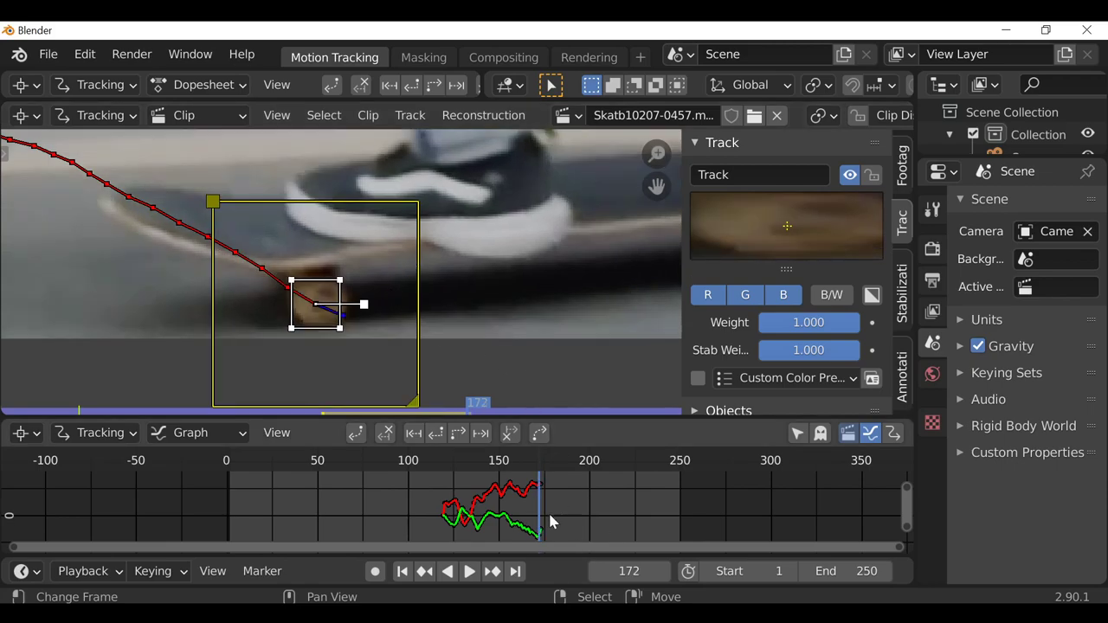
click(512, 441)
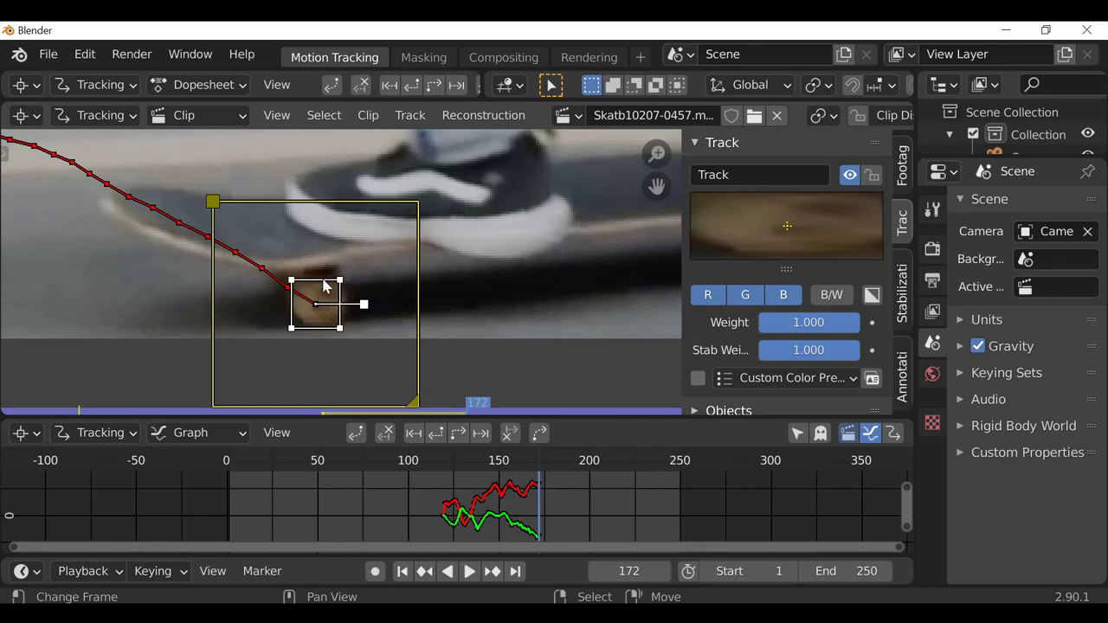
key(g)
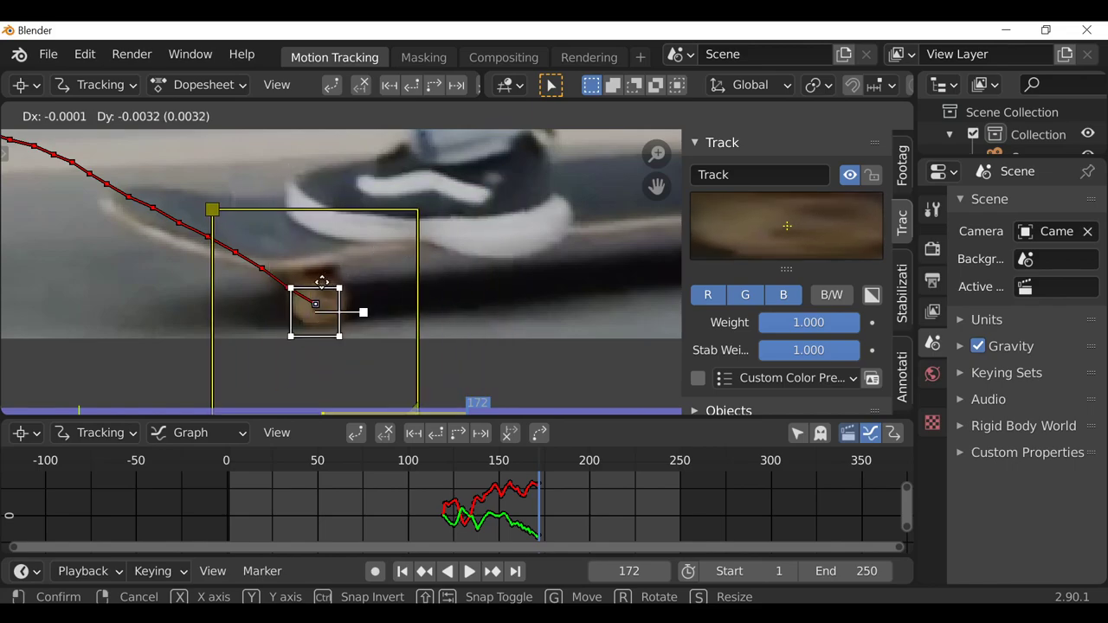
click(310, 301)
key(g)
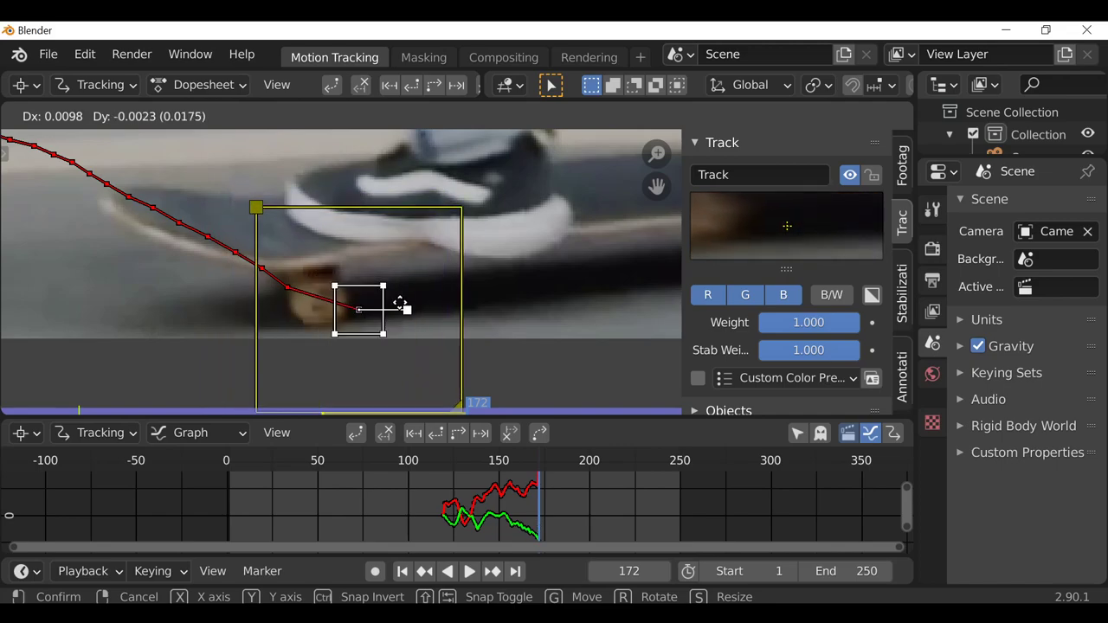
click(383, 299)
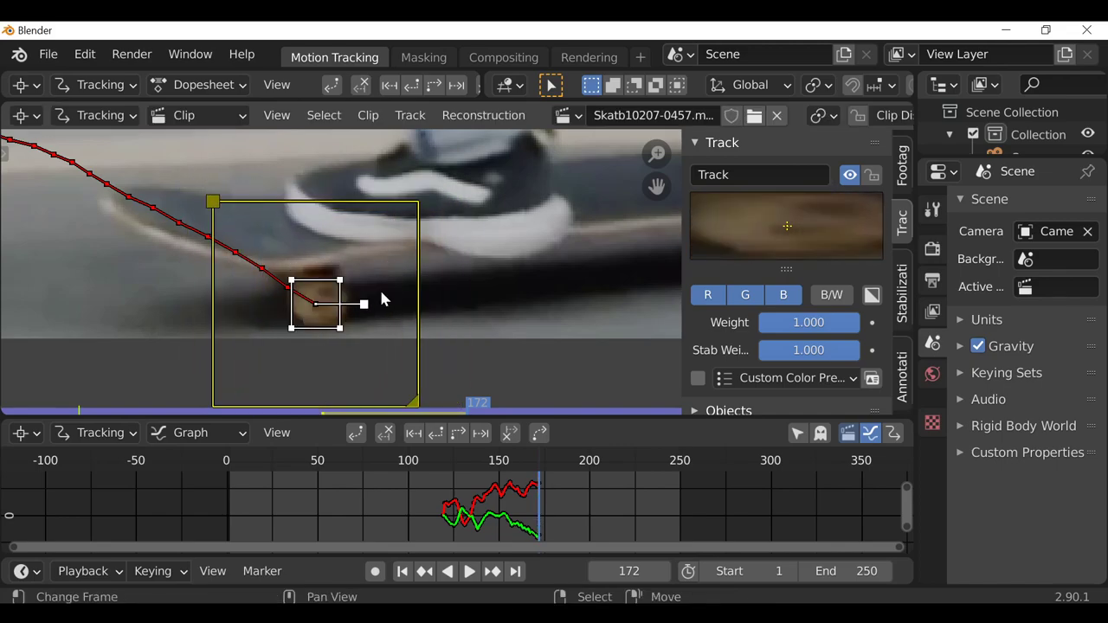
Offset the marker's pattern area onto the shoe at frame 172, keeping the track point on the wheel, and track forward to frame 250.
key(g)
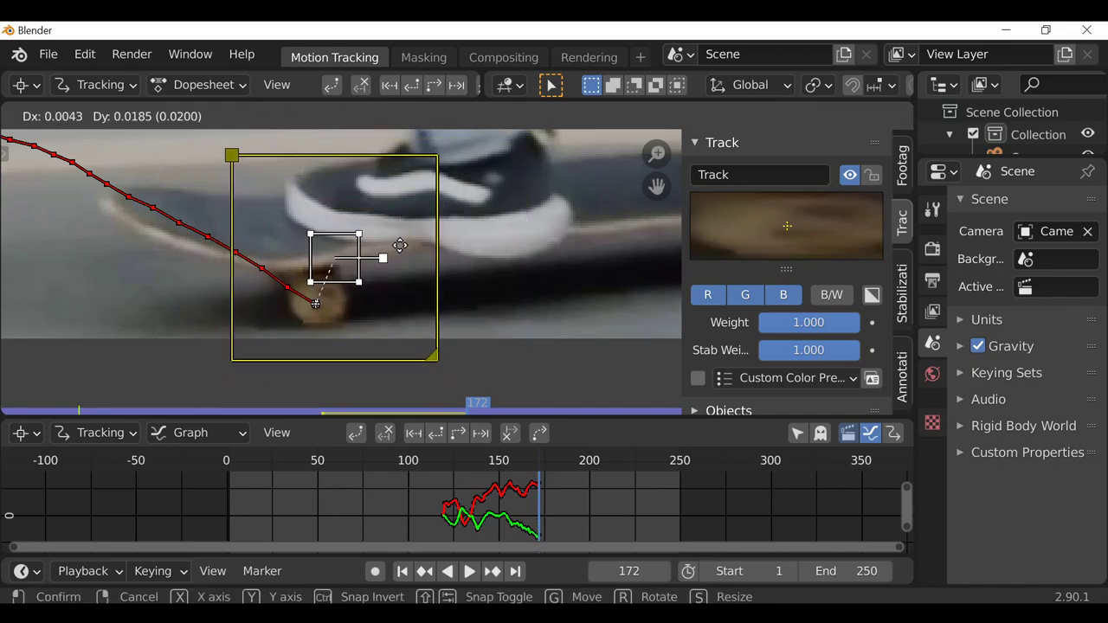
click(438, 179)
scroll(340, 272, down, 2)
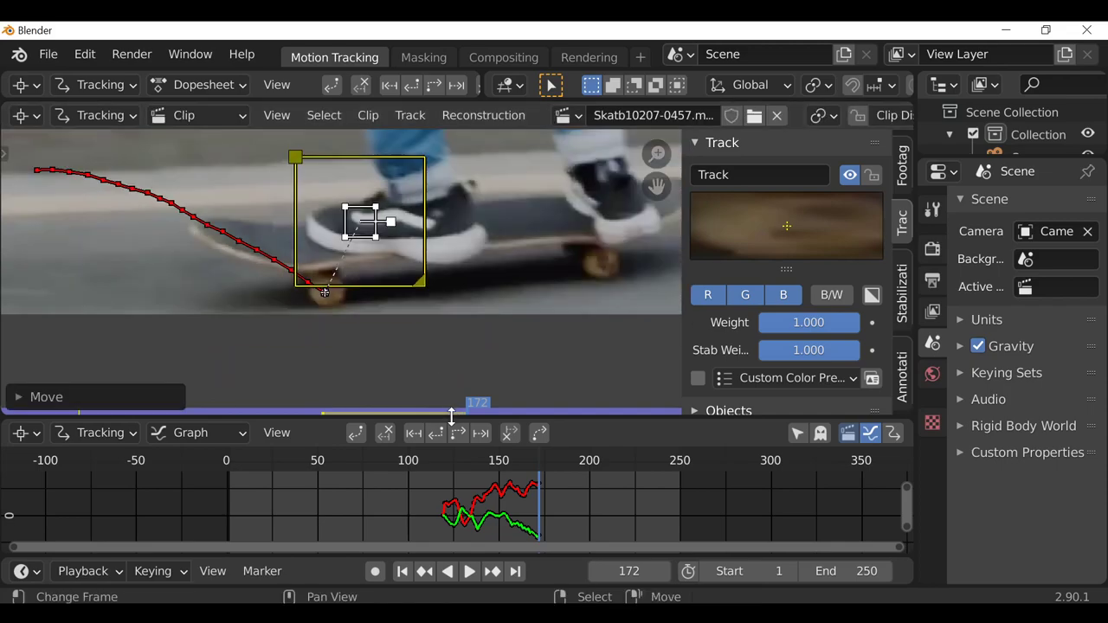
click(459, 435)
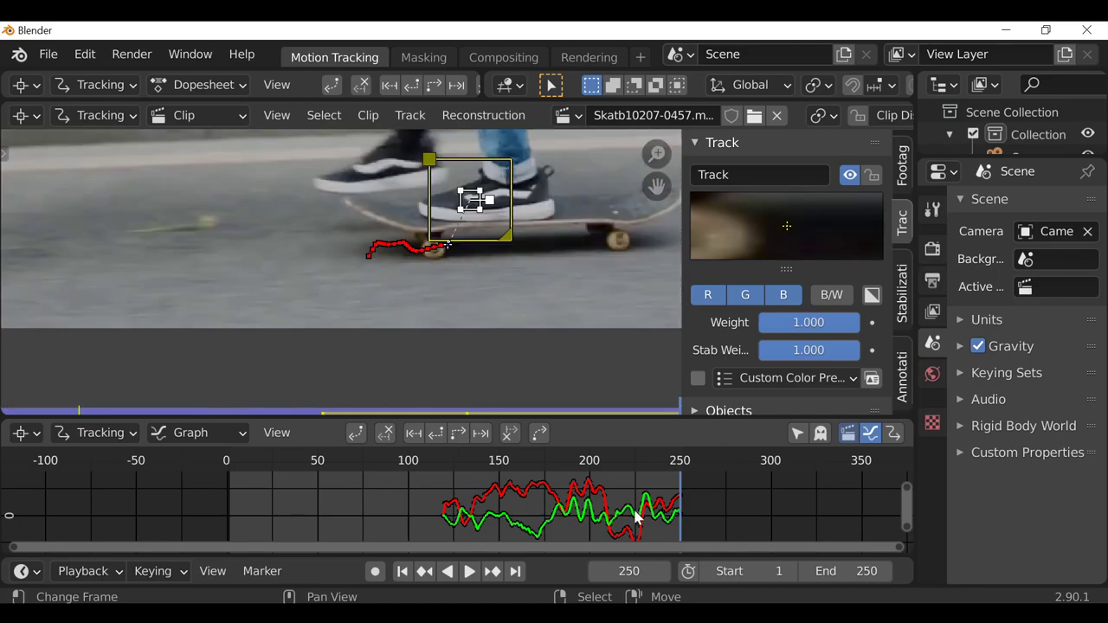
Scrub back from the end of the clip to frame 172 and examine the track's path around the offset wheel point.
drag(680, 517, 663, 519)
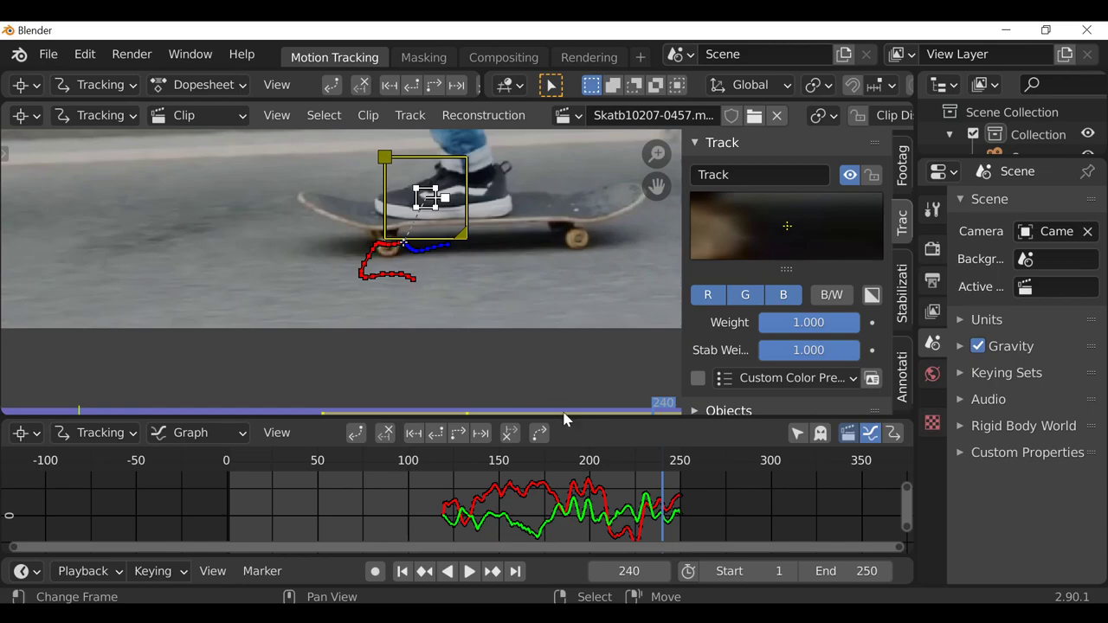
drag(663, 517, 538, 527)
scroll(316, 259, up, 3)
scroll(316, 255, up, 1)
middle_drag(322, 259, 339, 299)
scroll(361, 277, down, 1)
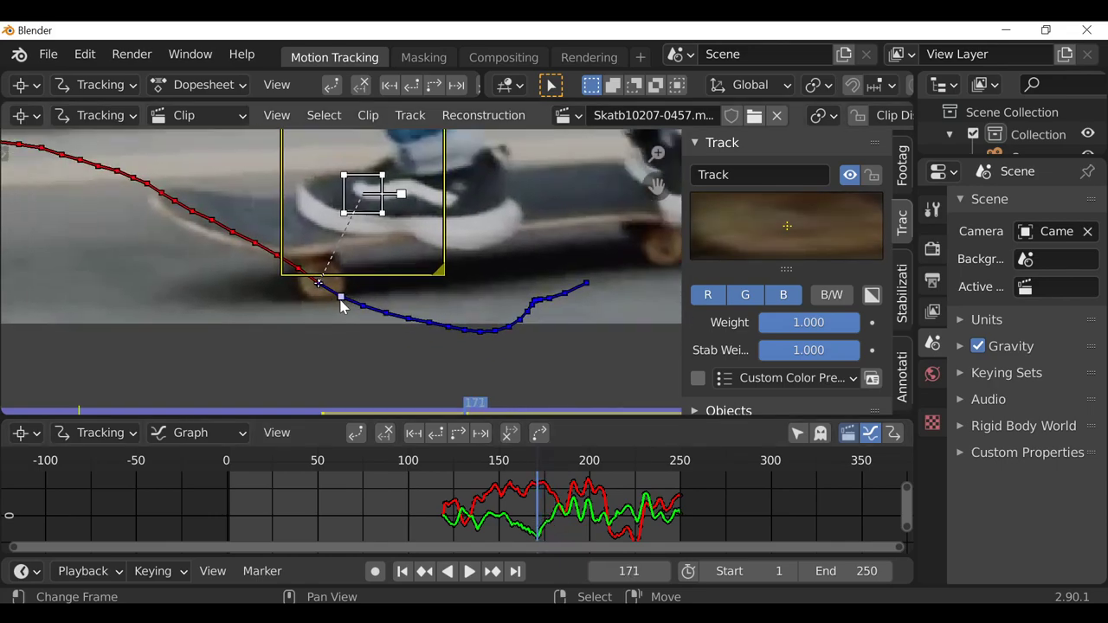
key(Right)
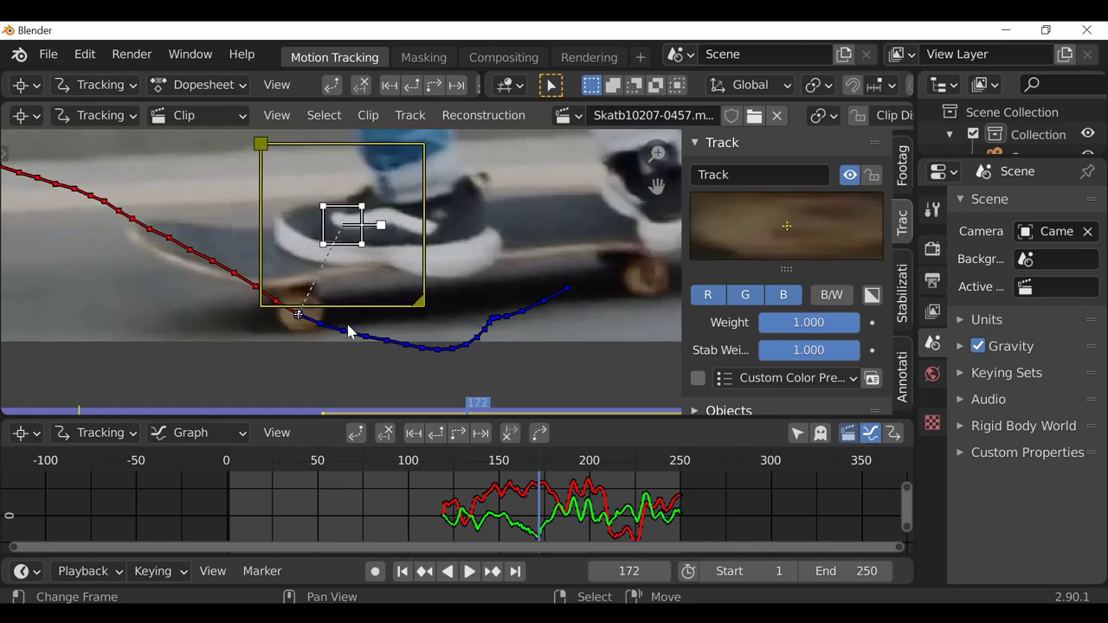
Step forward frame by frame from frame 172 to 191 and examine how the track point follows the wheel.
key(Right)
key(Right)
key(Right)
key(Right)
key(Right)
key(Right)
key(Right)
key(Right)
key(Right)
key(Right)
key(Right)
key(Right)
key(Right)
key(Right)
key(Right)
key(Right)
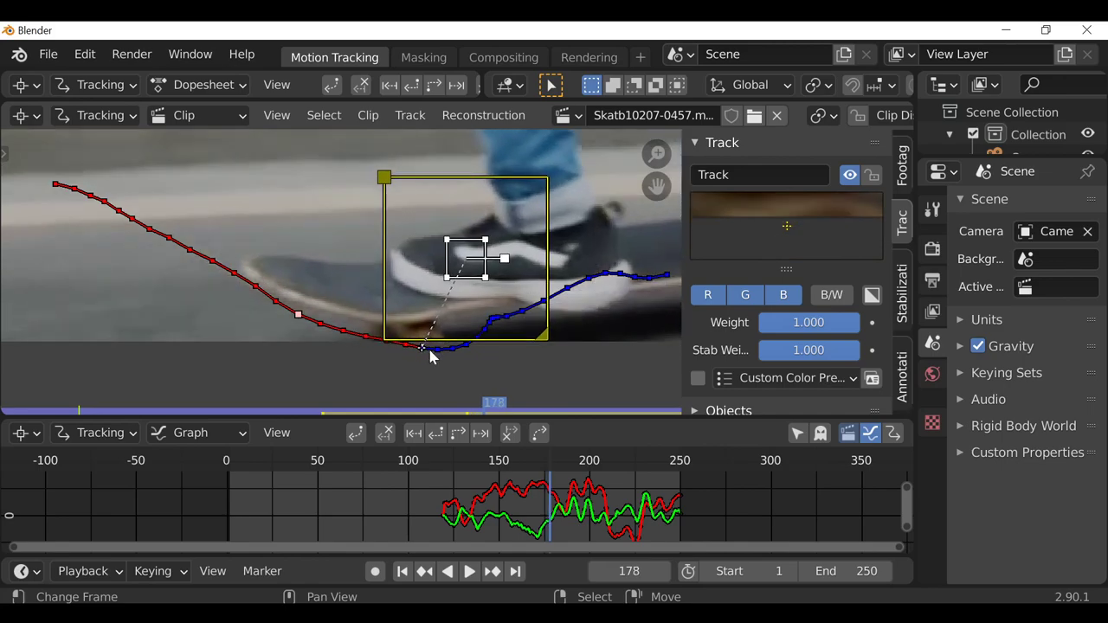
key(Right)
key(Right)
key(Right)
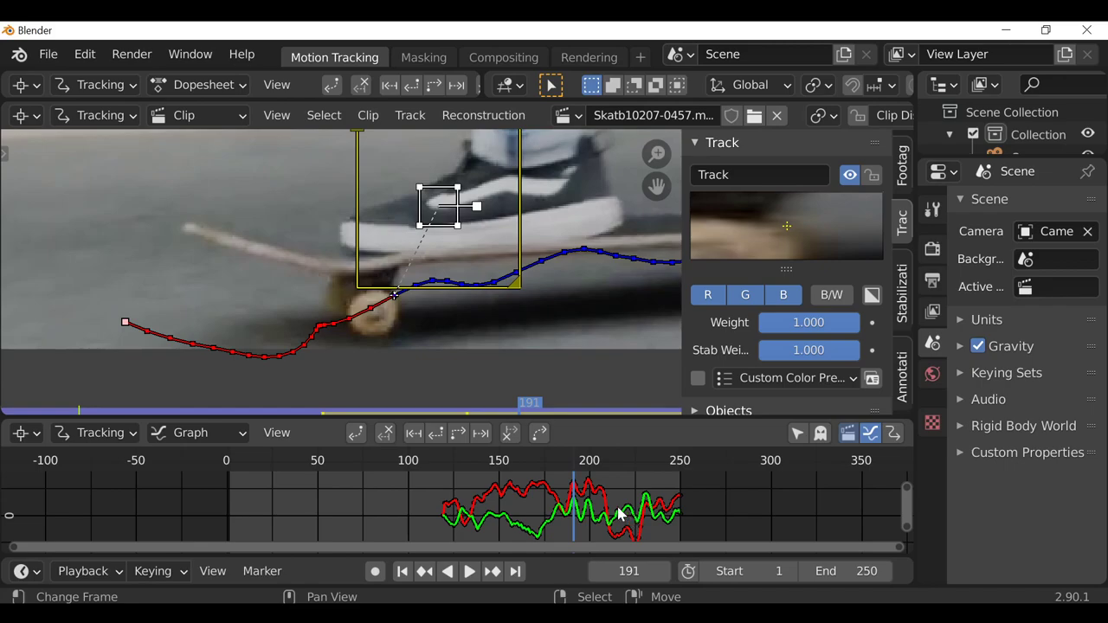
Clear the path after frame 191, return the pattern area to the wheel and track forward to frame 250, reviewing the result.
click(511, 434)
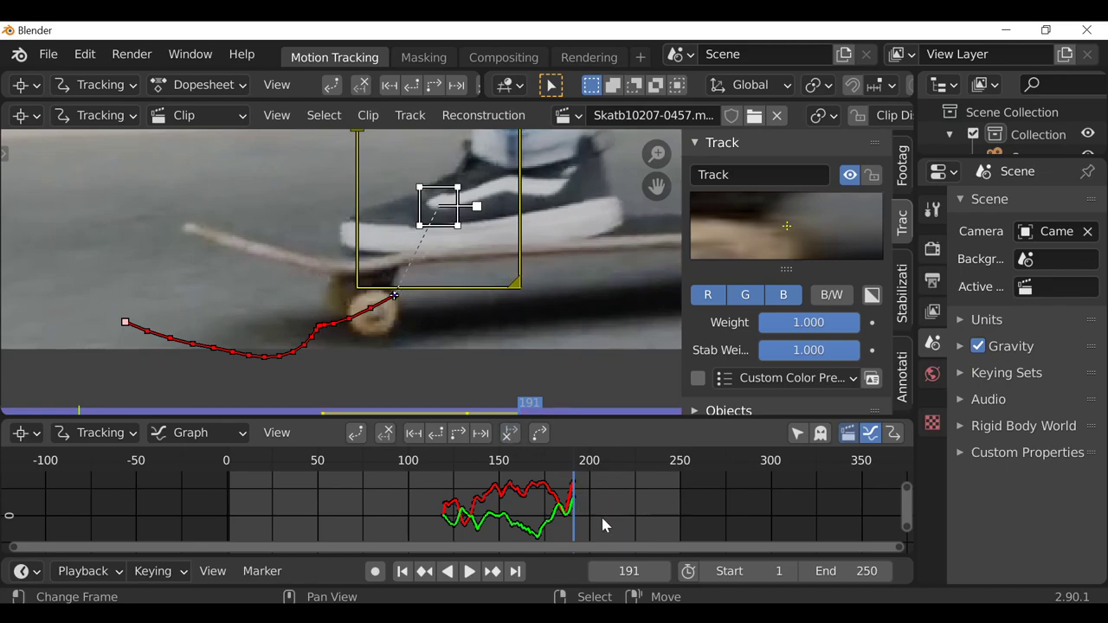
key(g)
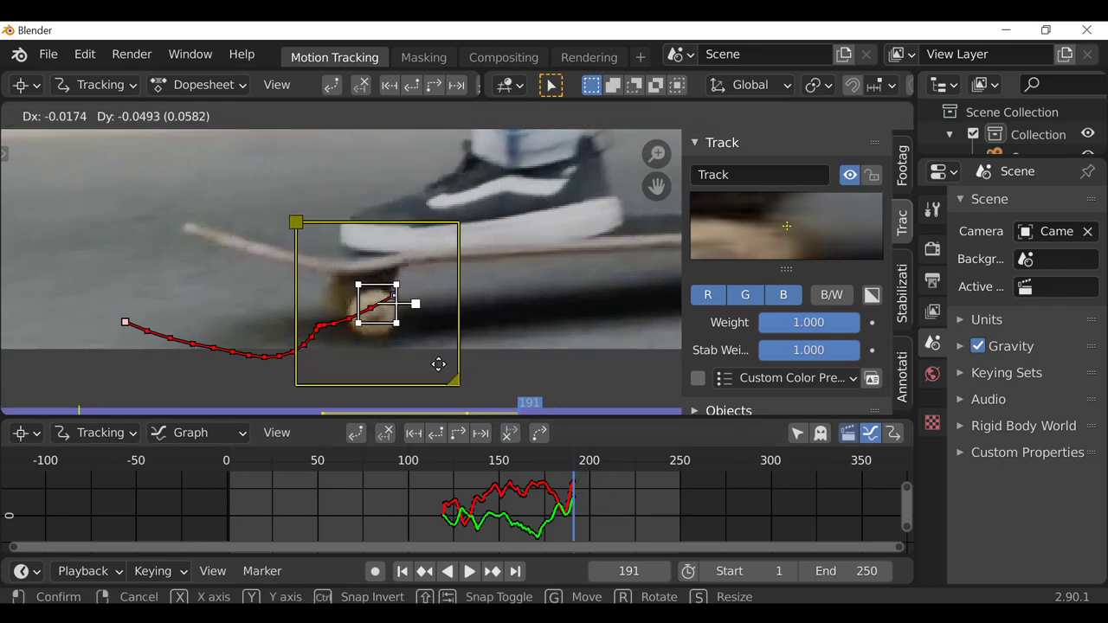
click(433, 366)
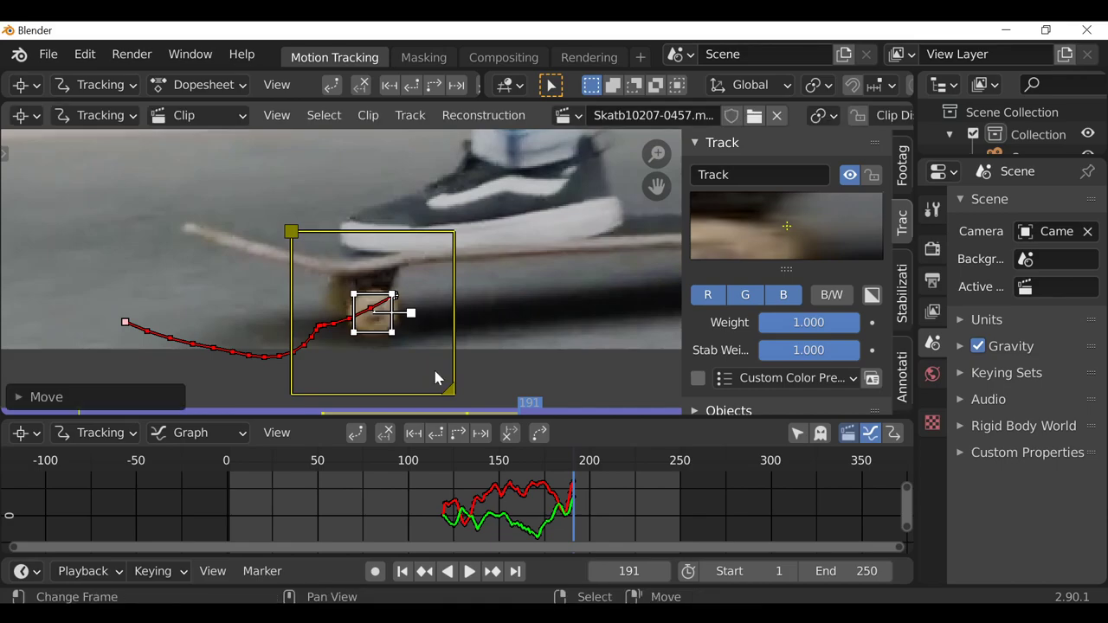
click(459, 433)
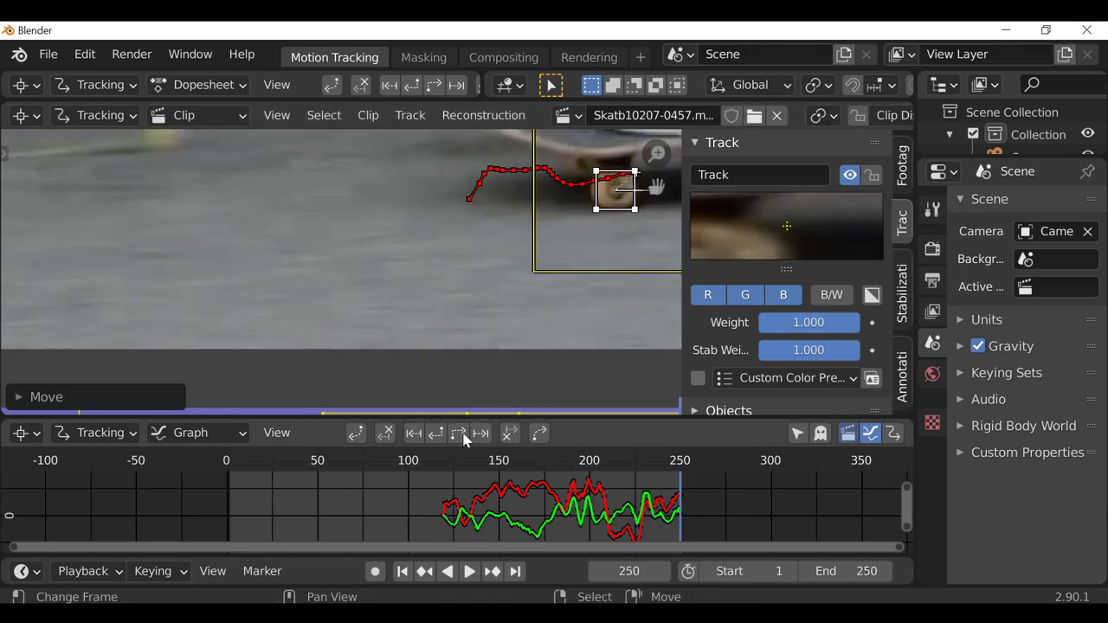
drag(656, 517, 625, 519)
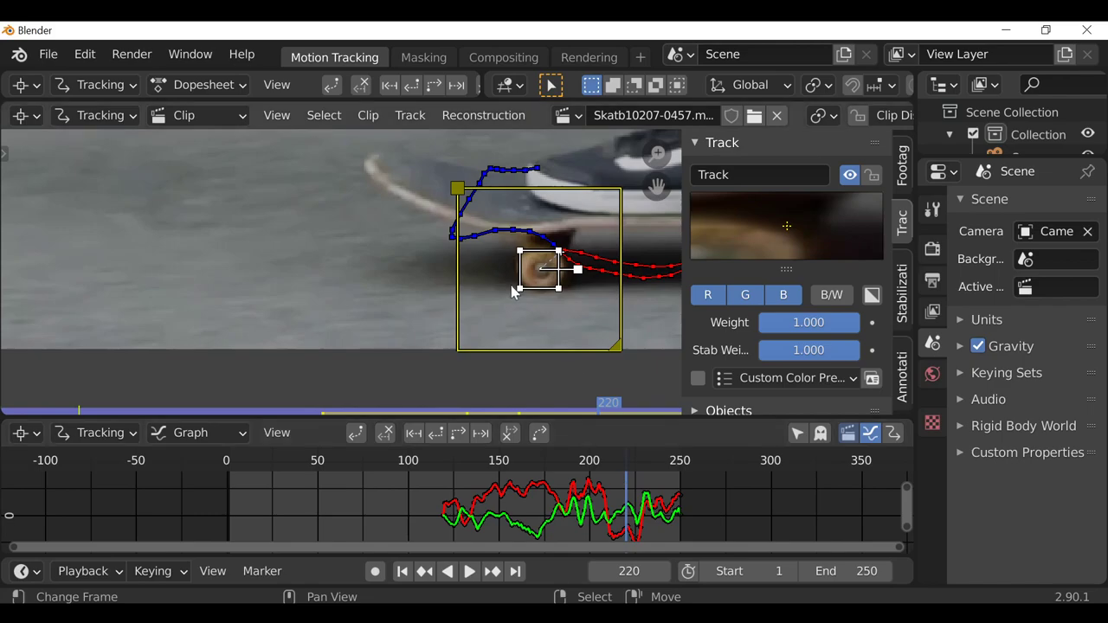
mouse_move(520, 511)
mouse_down()
mouse_move(633, 515)
mouse_move(571, 518)
mouse_up()
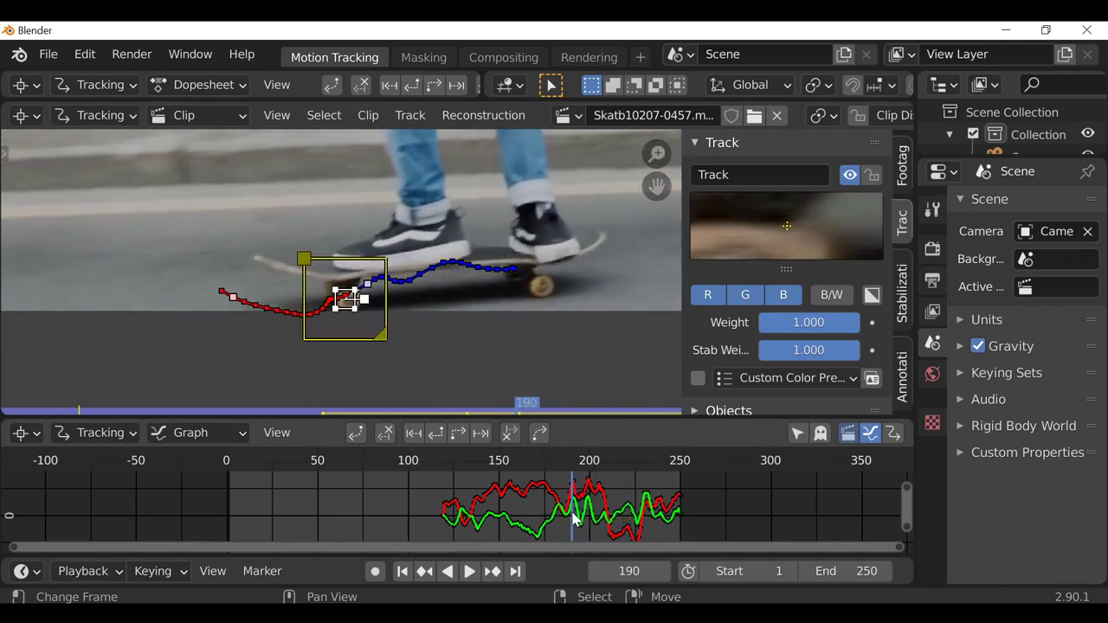
Return to frame 119 and track the wheel marker backwards through the clip.
click(443, 514)
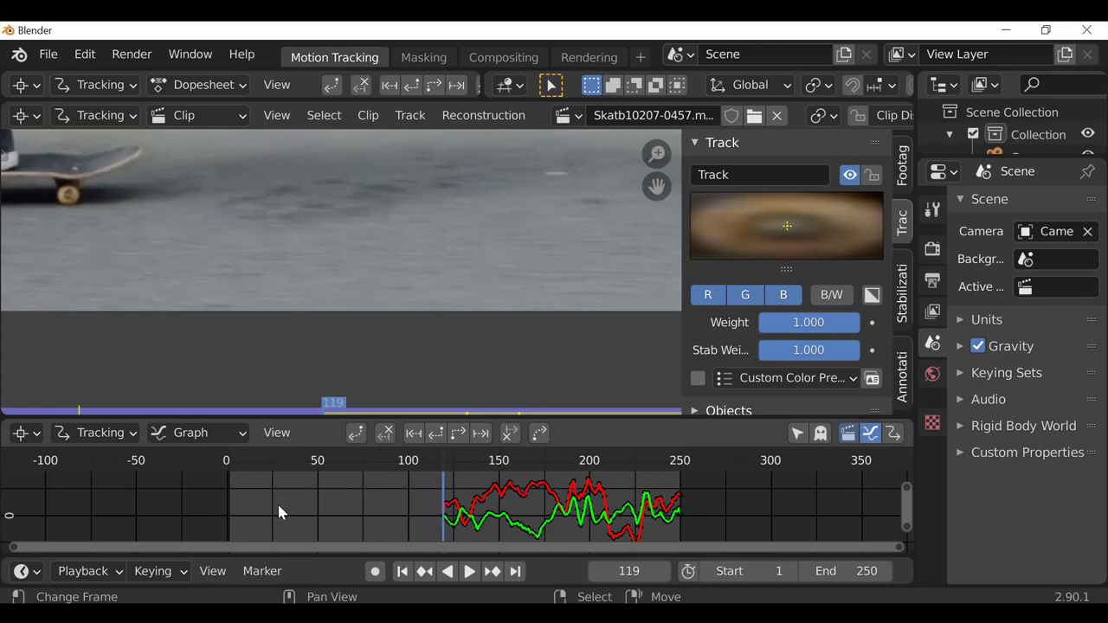
middle_drag(209, 300, 529, 309)
middle_drag(381, 301, 454, 291)
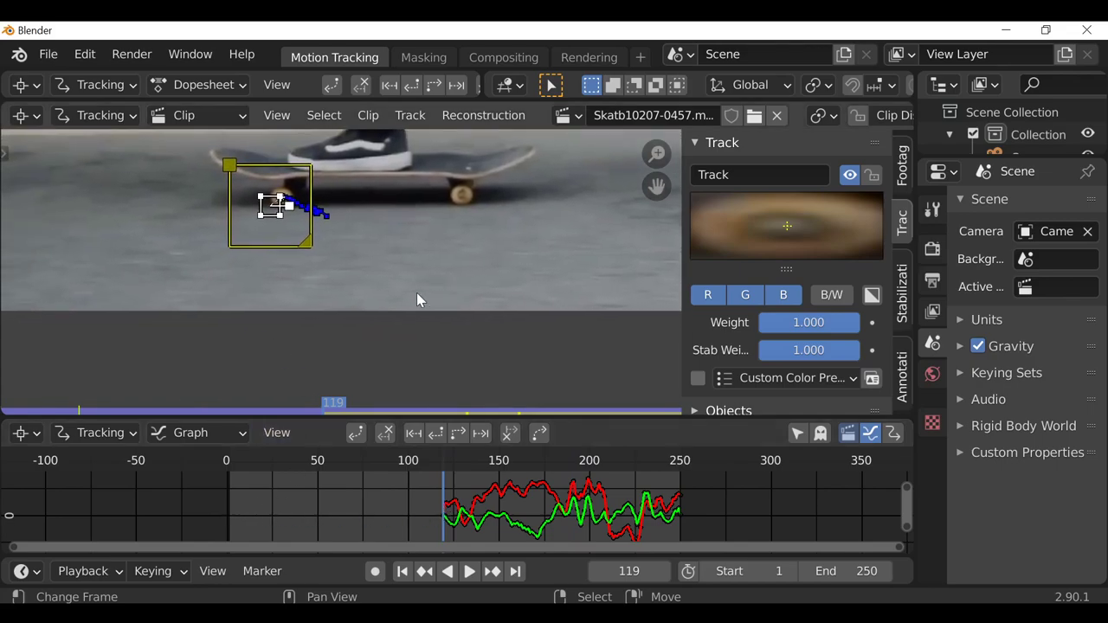
click(435, 434)
Go to frame 55 and add a new marker on the white spot on the deck above the other wheel.
mouse_move(343, 507)
mouse_down()
mouse_move(470, 505)
mouse_move(444, 515)
mouse_move(326, 511)
mouse_up()
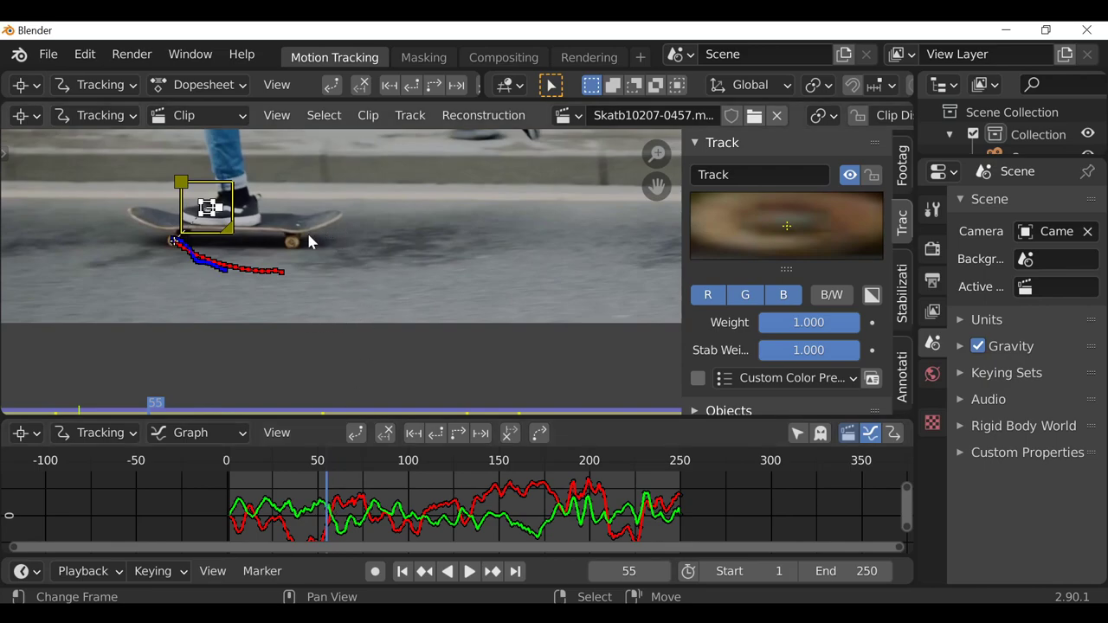
scroll(273, 249, up, 8)
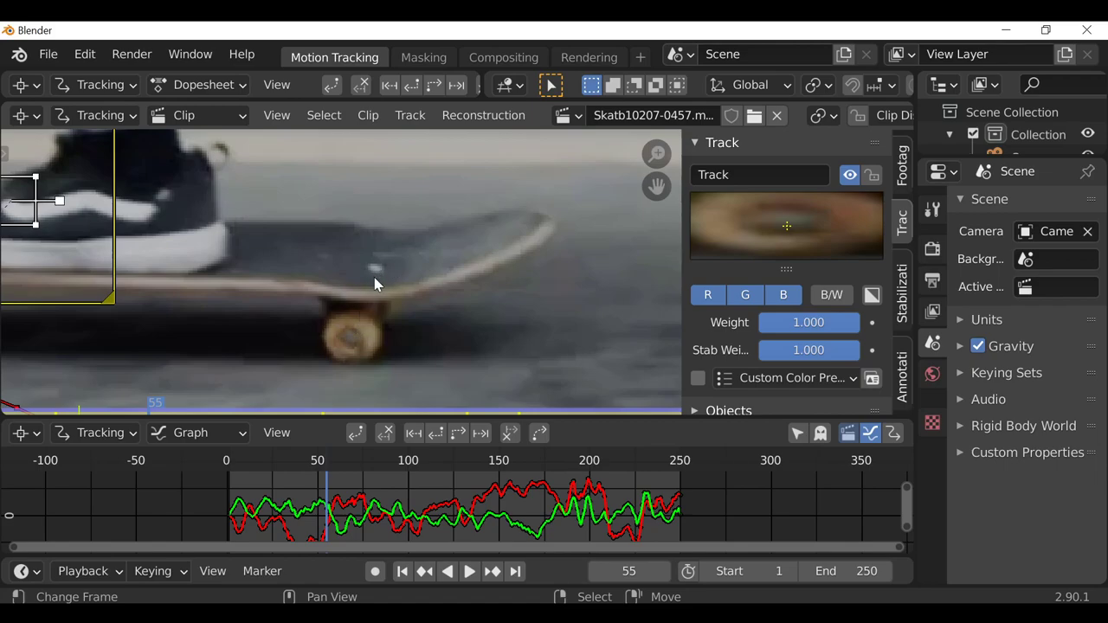
scroll(374, 277, down, 4)
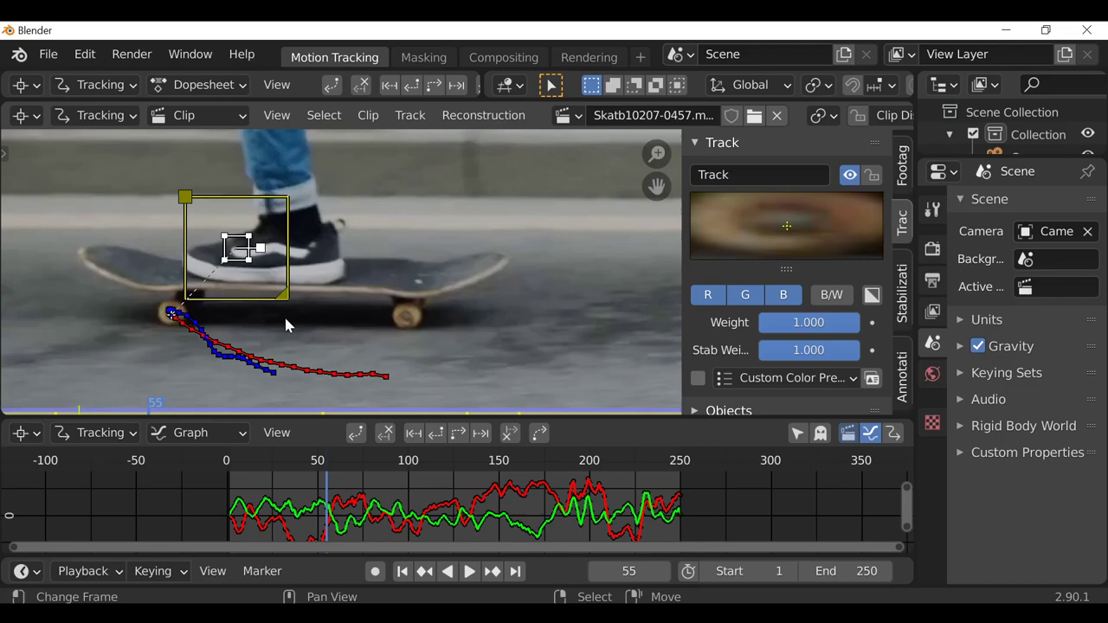
scroll(326, 264, down, 4)
scroll(313, 290, up, 6)
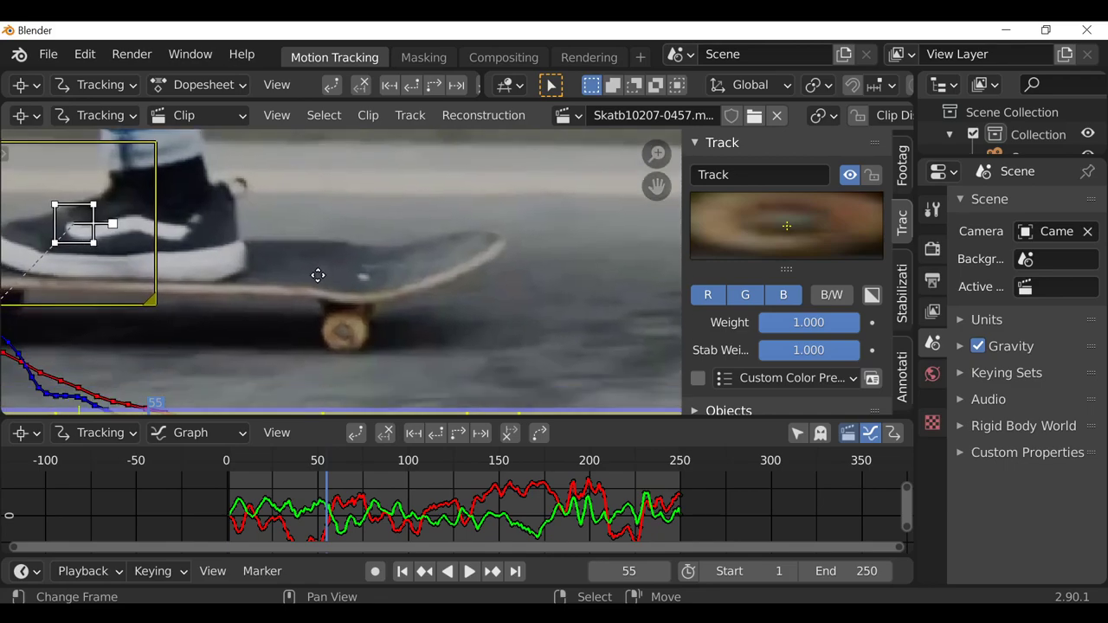
middle_drag(317, 276, 320, 262)
scroll(342, 273, up, 3)
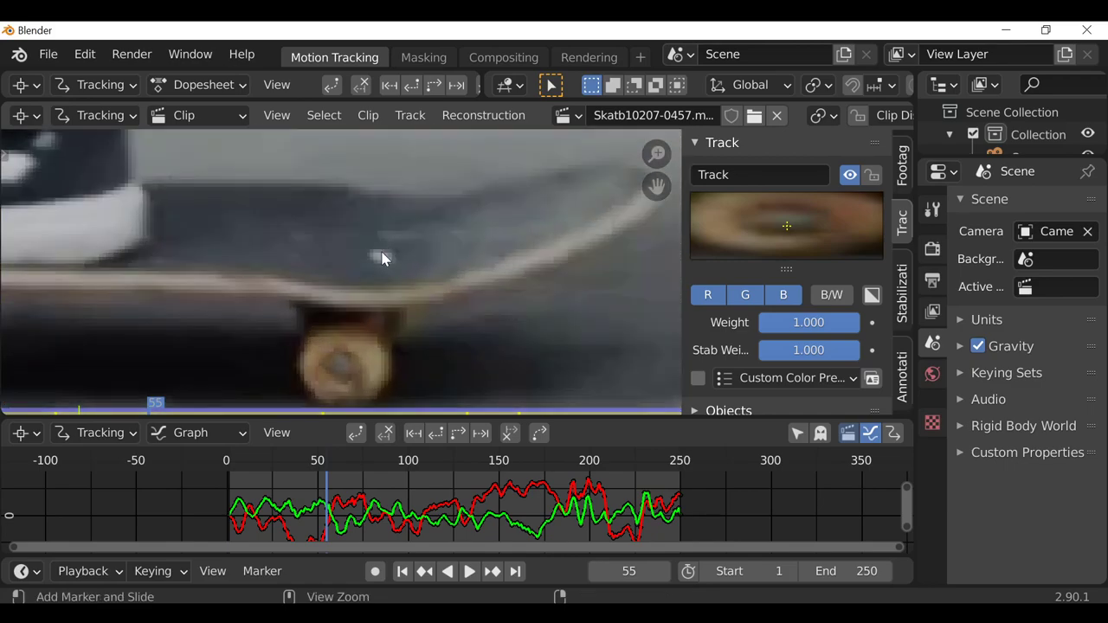
ctrl+click(381, 257)
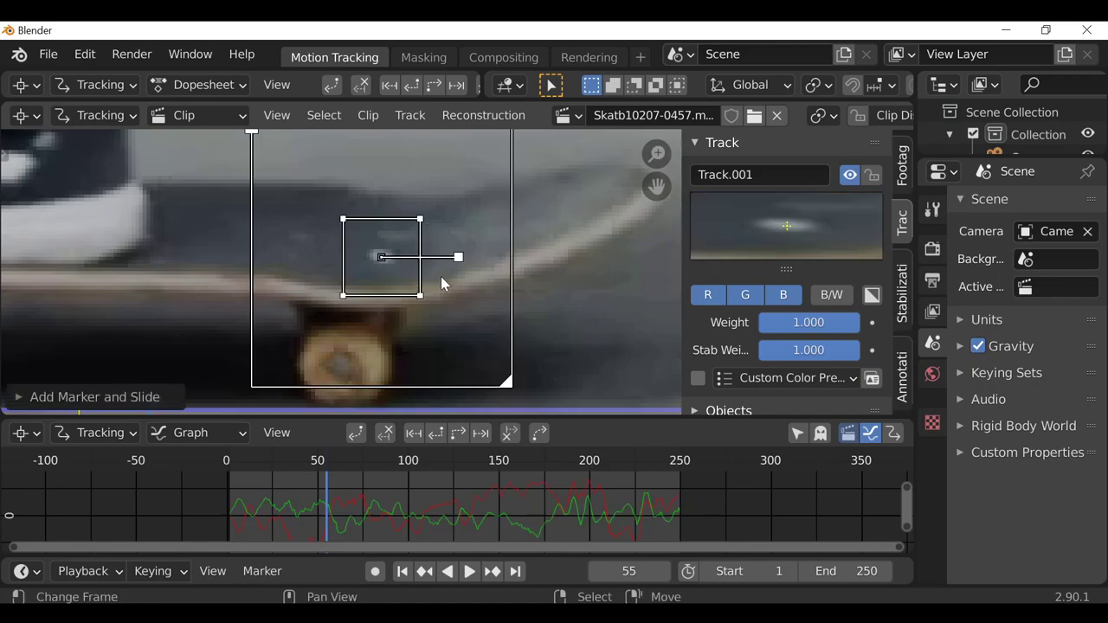
Resize the new marker, shift it slightly above the white spot, and track it forward from frame 55.
key(s)
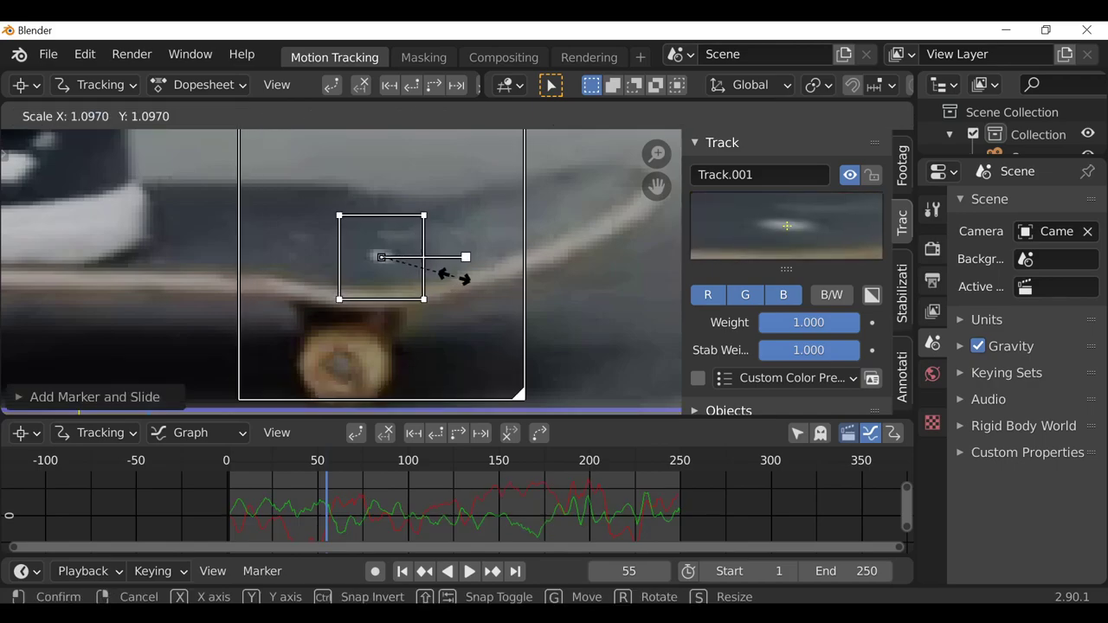
click(454, 277)
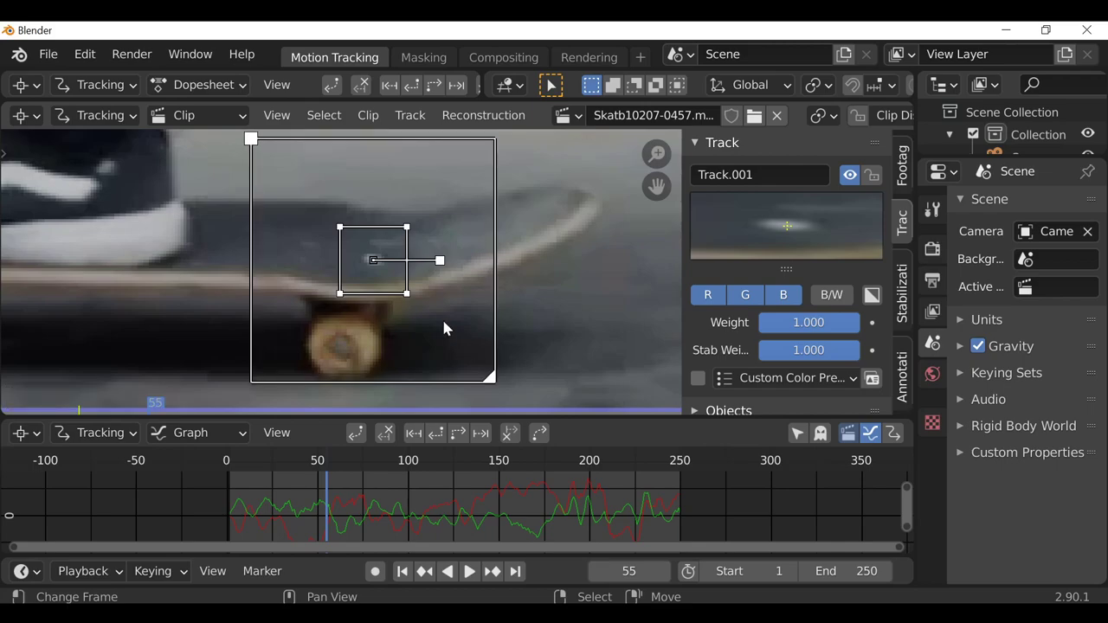
key(g)
click(425, 287)
scroll(407, 324, down, 4)
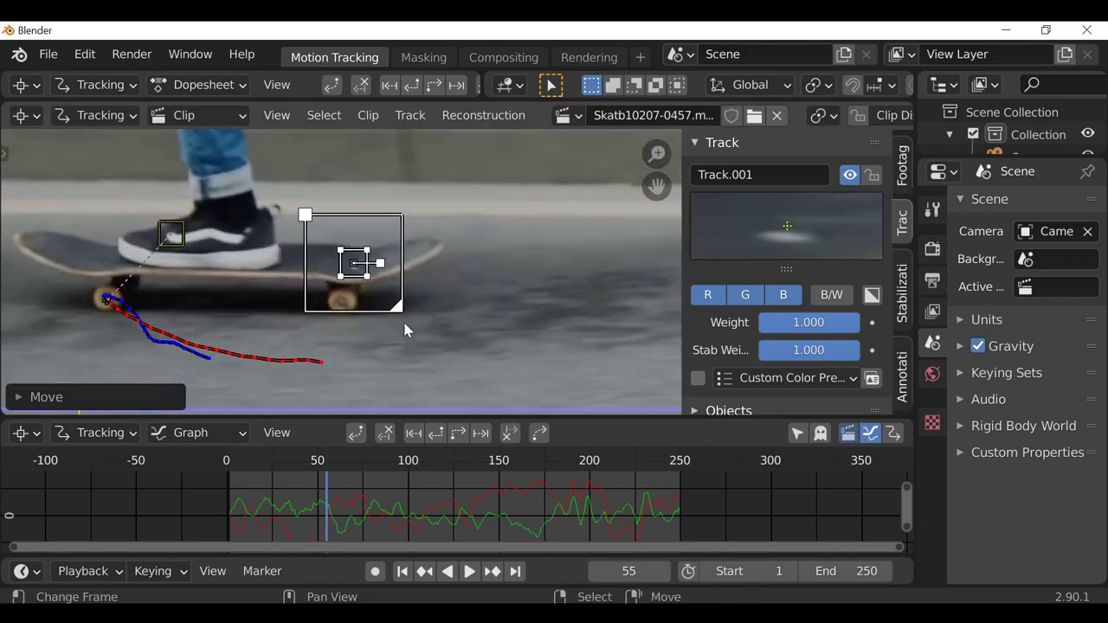
click(480, 433)
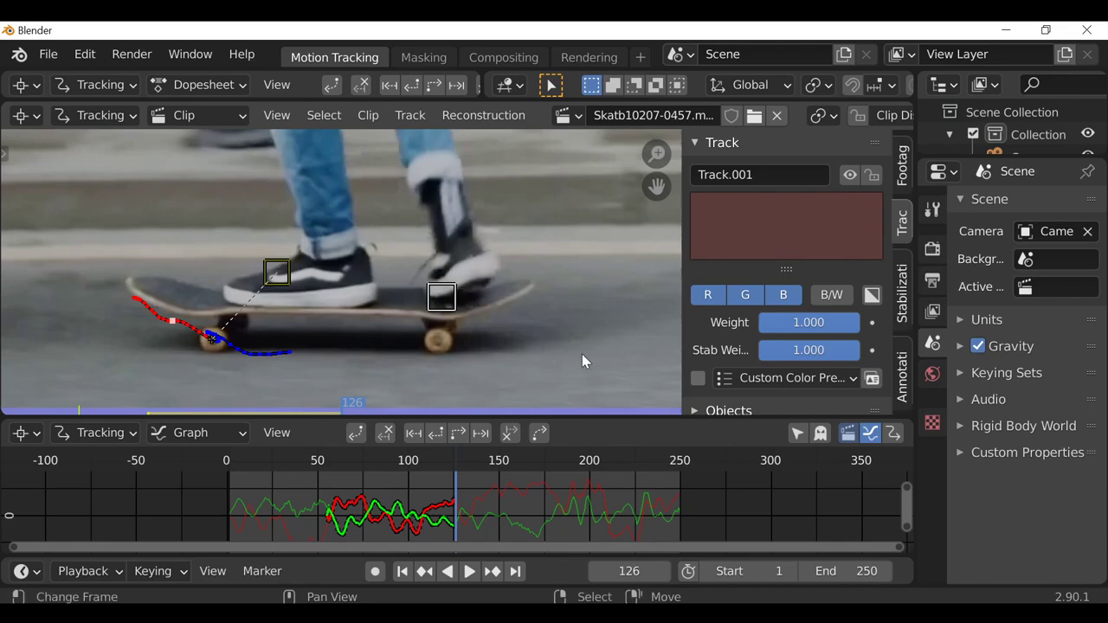
Step back and forth between frames 123 and 126 to examine where the foot reaches the deck marker.
key(Left)
key(Left)
key(Left)
scroll(491, 264, up, 3)
key(Right)
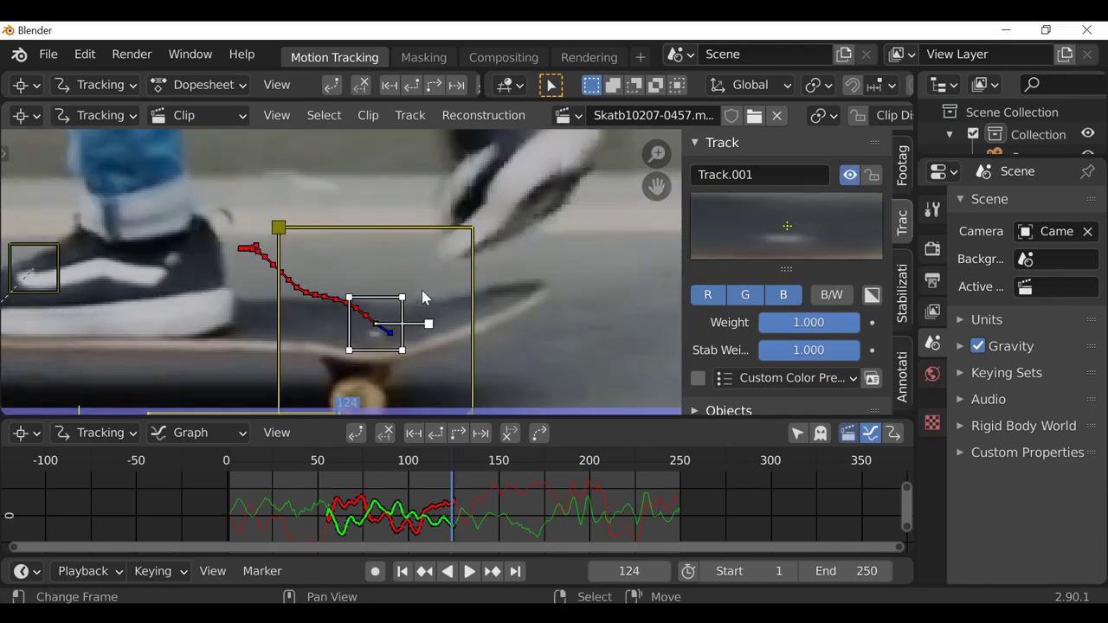
key(Right)
key(Right)
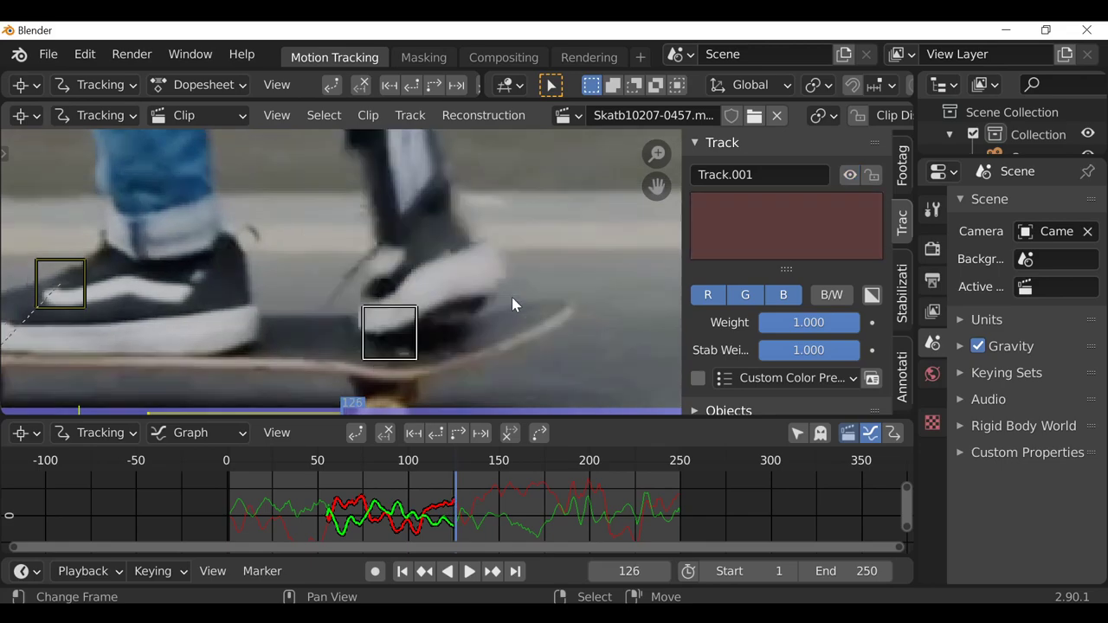
middle_drag(511, 297, 526, 254)
key(Left)
key(Left)
key(Left)
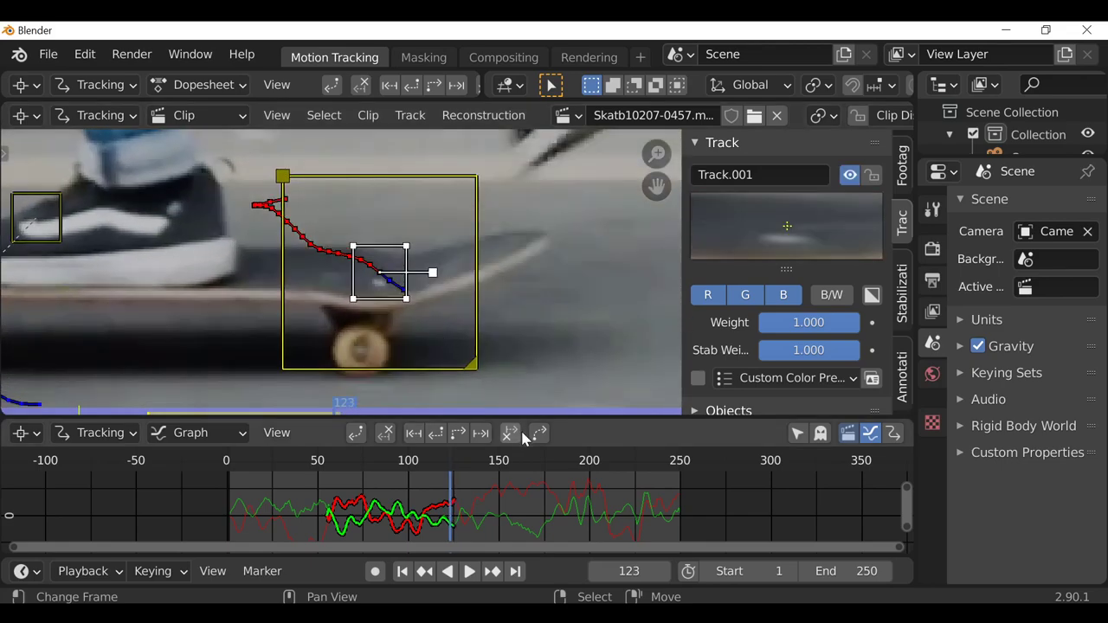
With the path after frame 123 cleared, offset the deck marker's pattern area onto the wheel below and track forward to frame 250.
key(g)
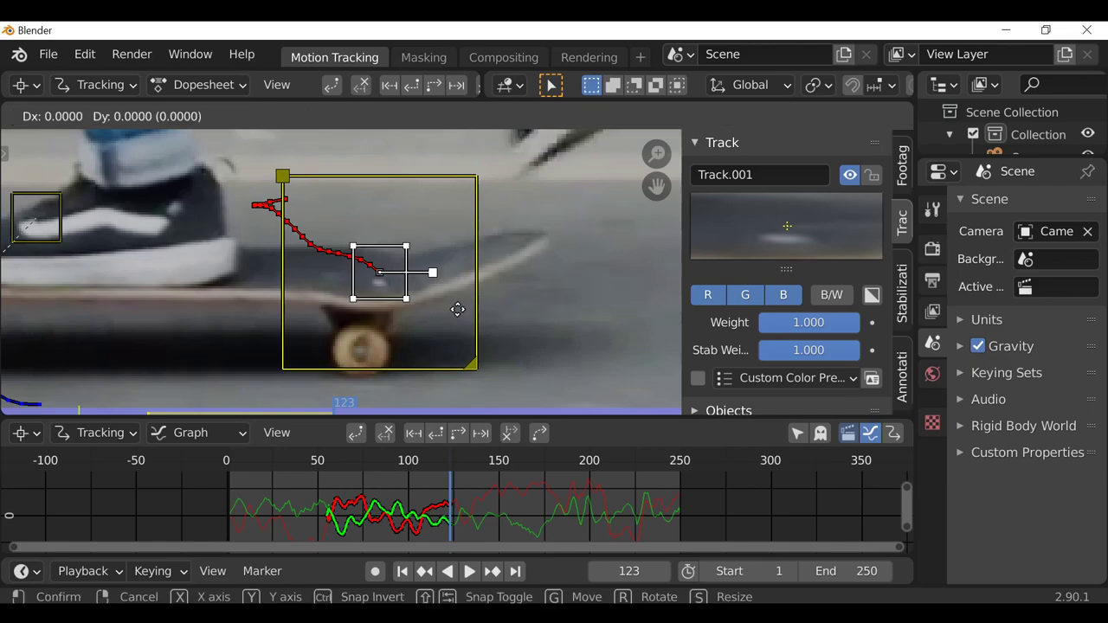
click(439, 390)
click(459, 438)
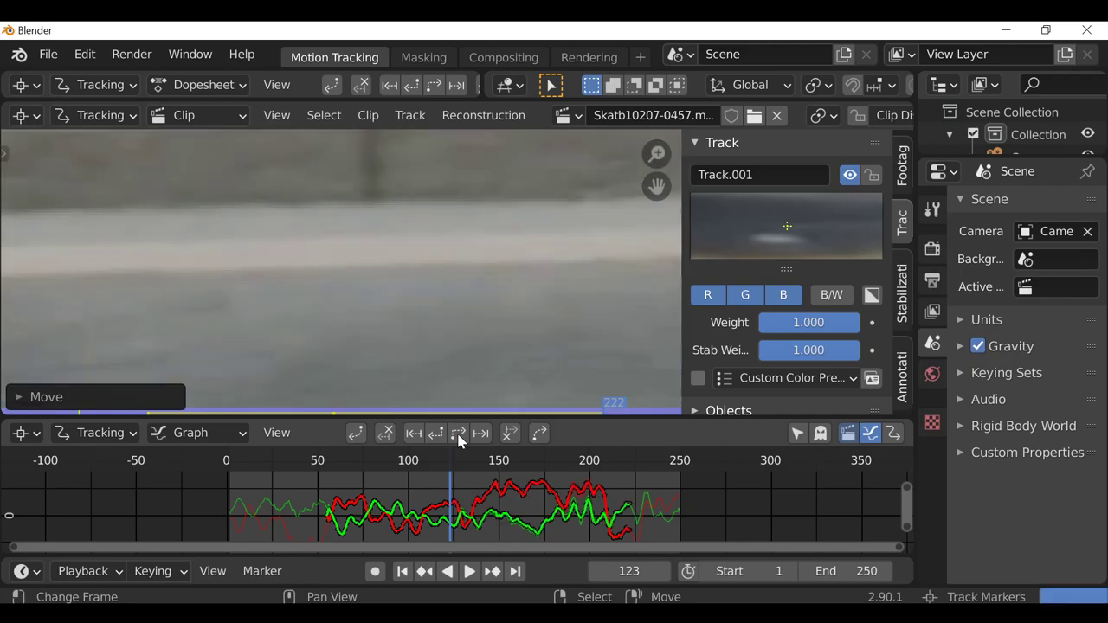
Return to frame 55 and track the deck marker backwards.
click(328, 520)
middle_drag(387, 253, 638, 350)
scroll(246, 316, up, 2)
middle_drag(247, 316, 453, 322)
scroll(324, 376, up, 3)
middle_drag(323, 376, 307, 482)
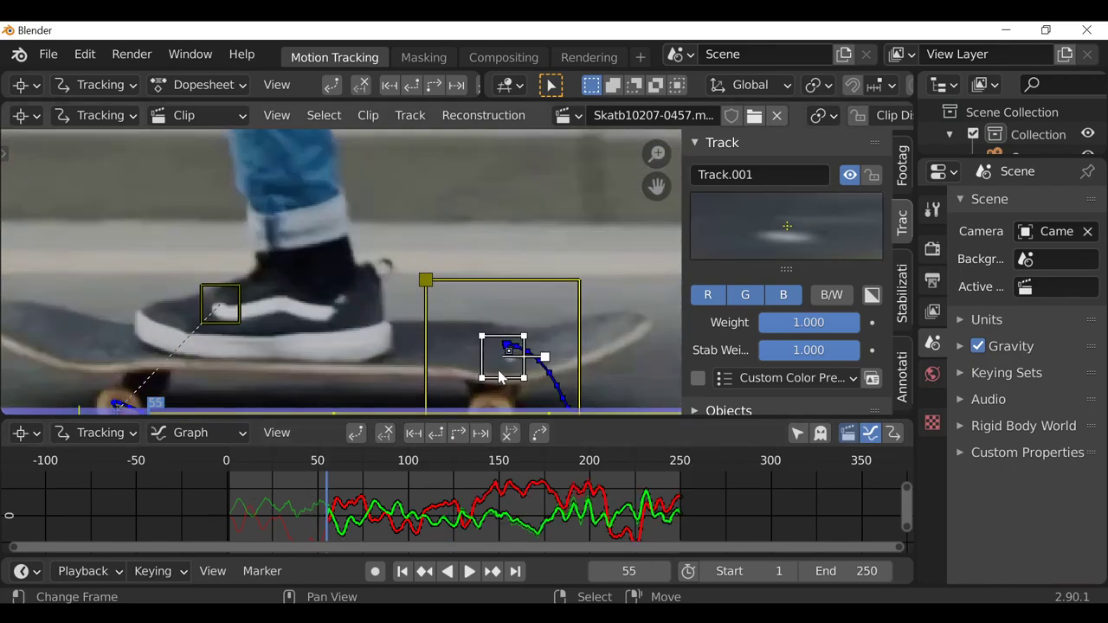
scroll(444, 319, up, 3)
click(436, 437)
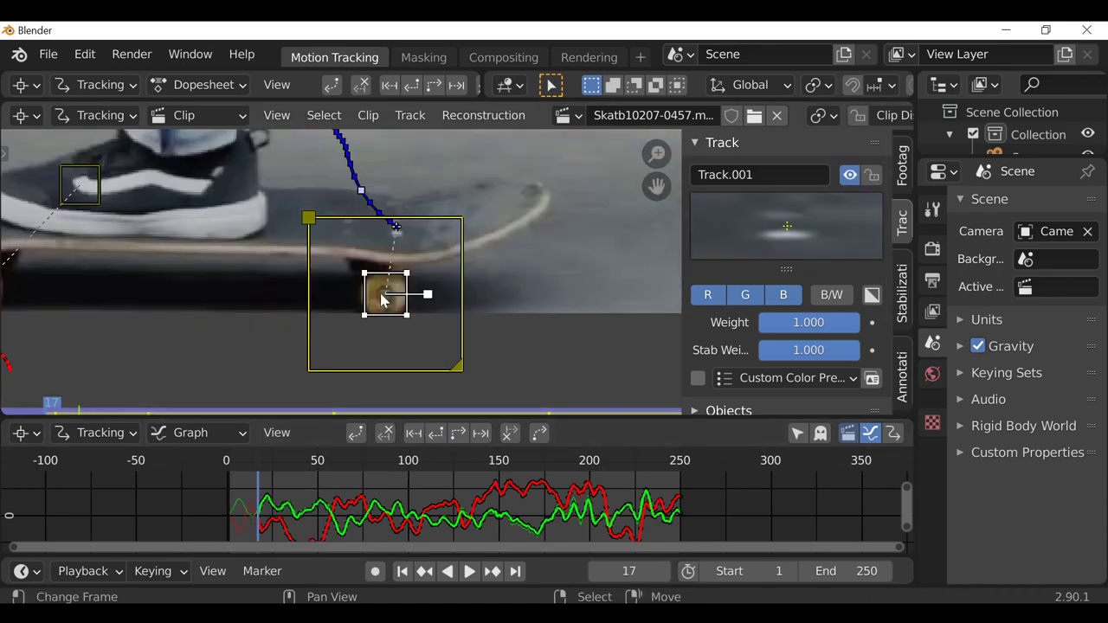
Clear the deck marker's path before frame 19, move its pattern area back onto the white spot and track backwards to the clip's start.
key(Right)
key(Right)
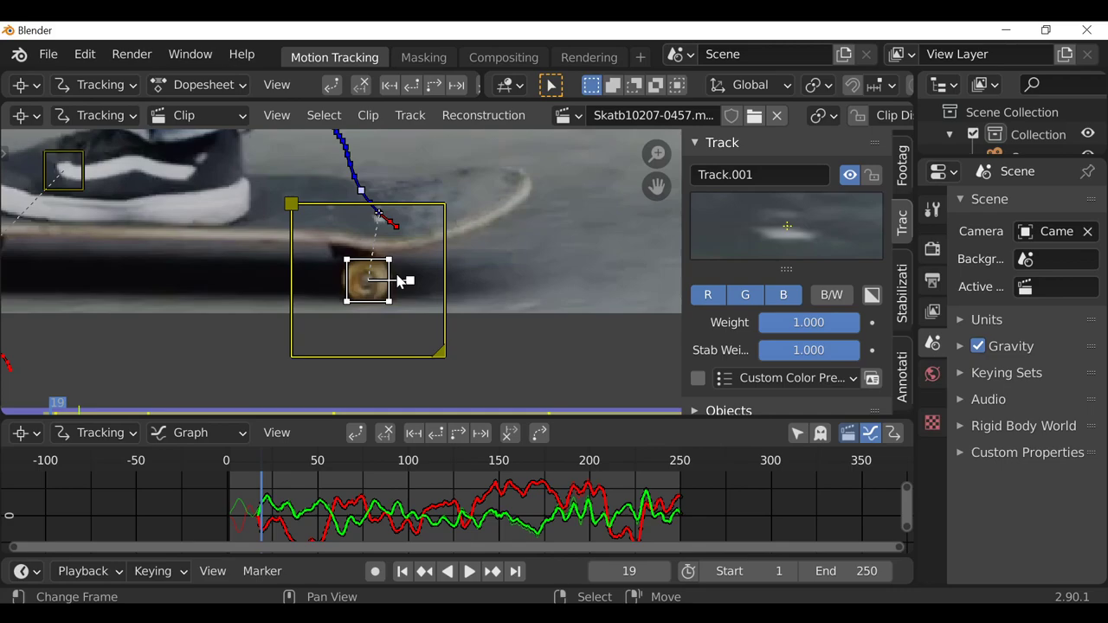
click(386, 432)
key(g)
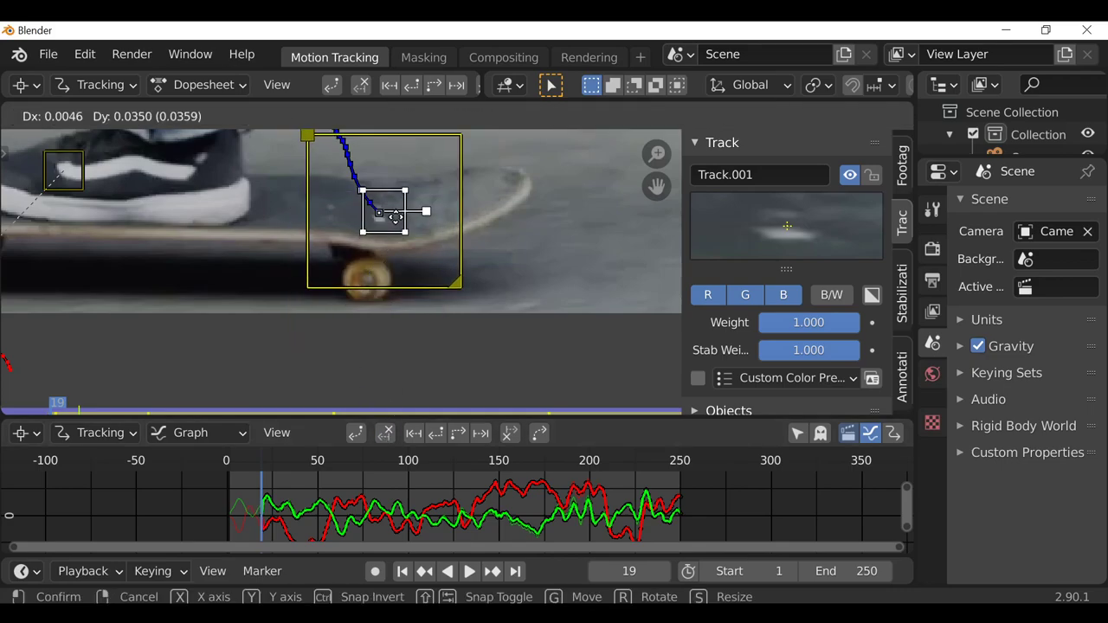
click(391, 222)
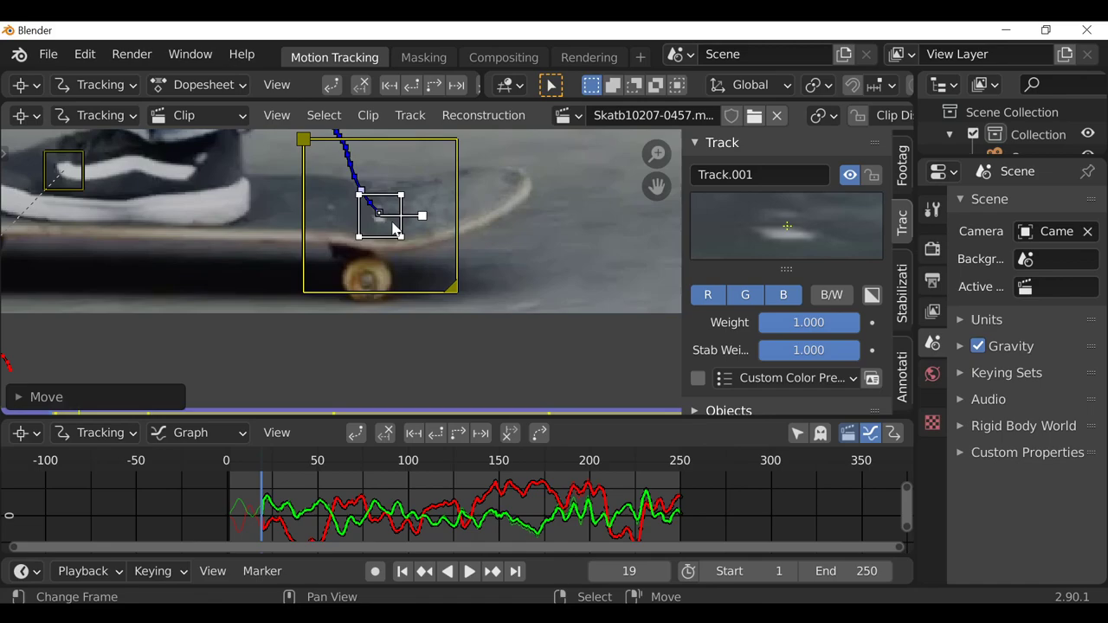
click(435, 436)
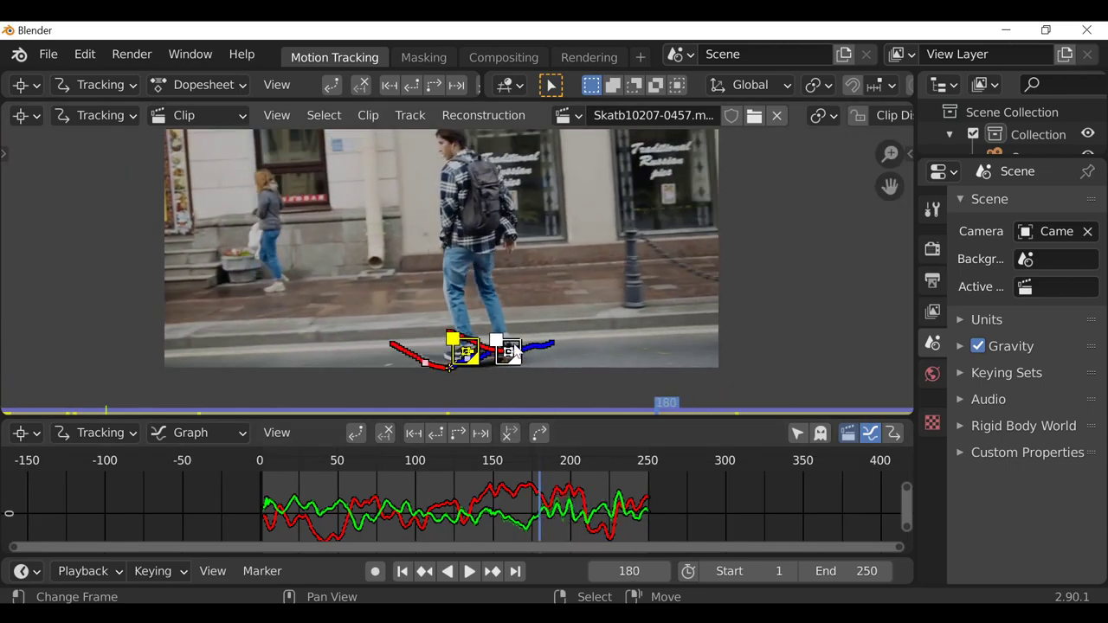
Switch the clip editor from Tracking to Mask mode and create a new mask.
click(99, 117)
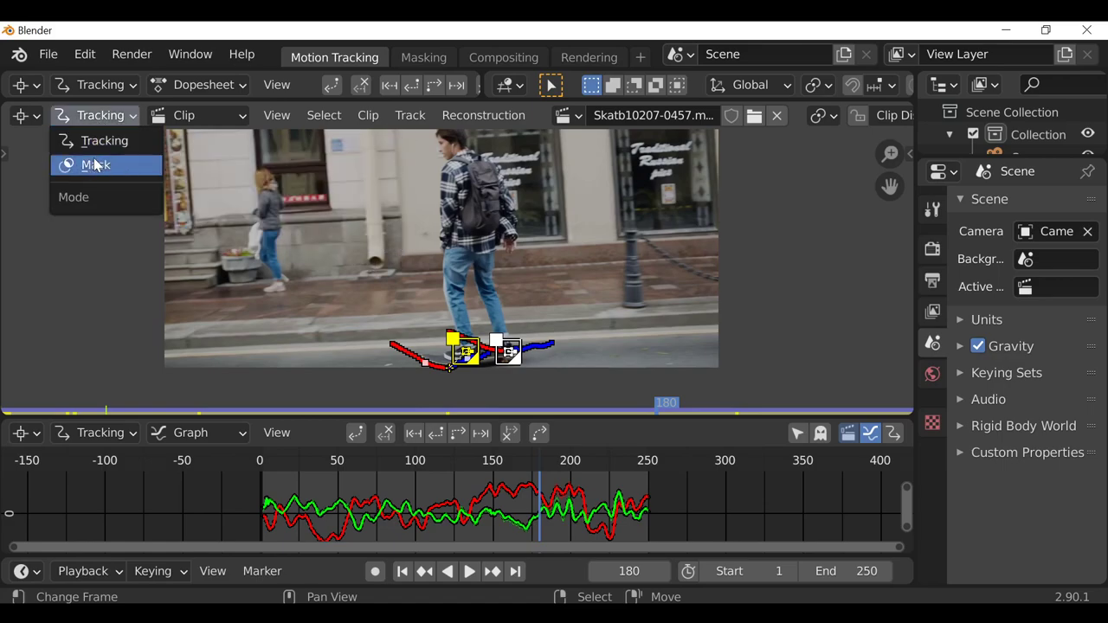
click(184, 201)
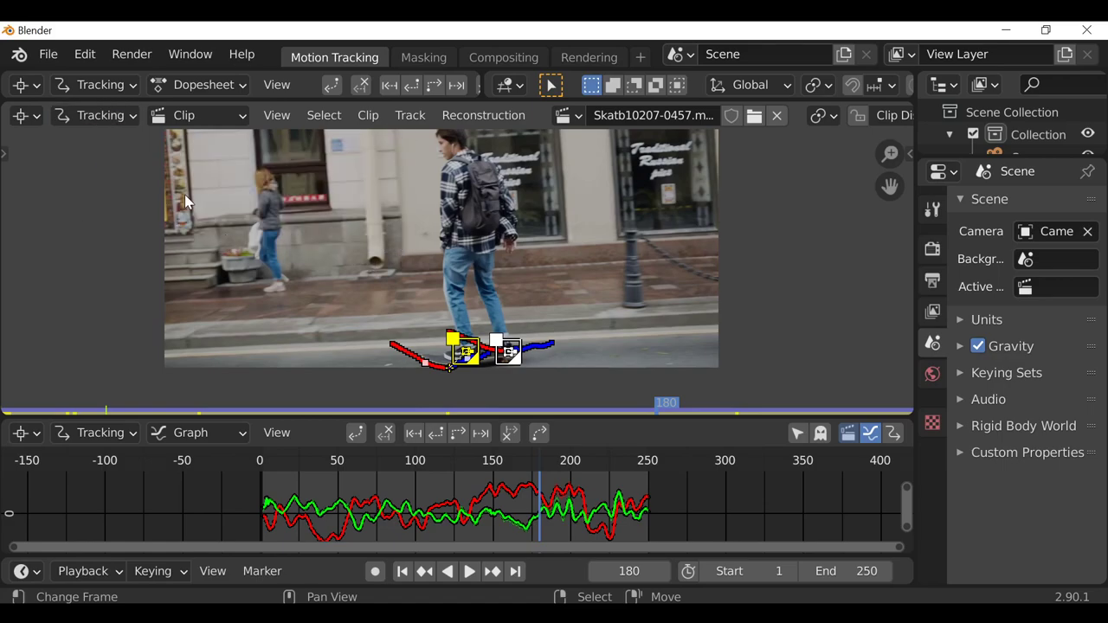
key(Tab)
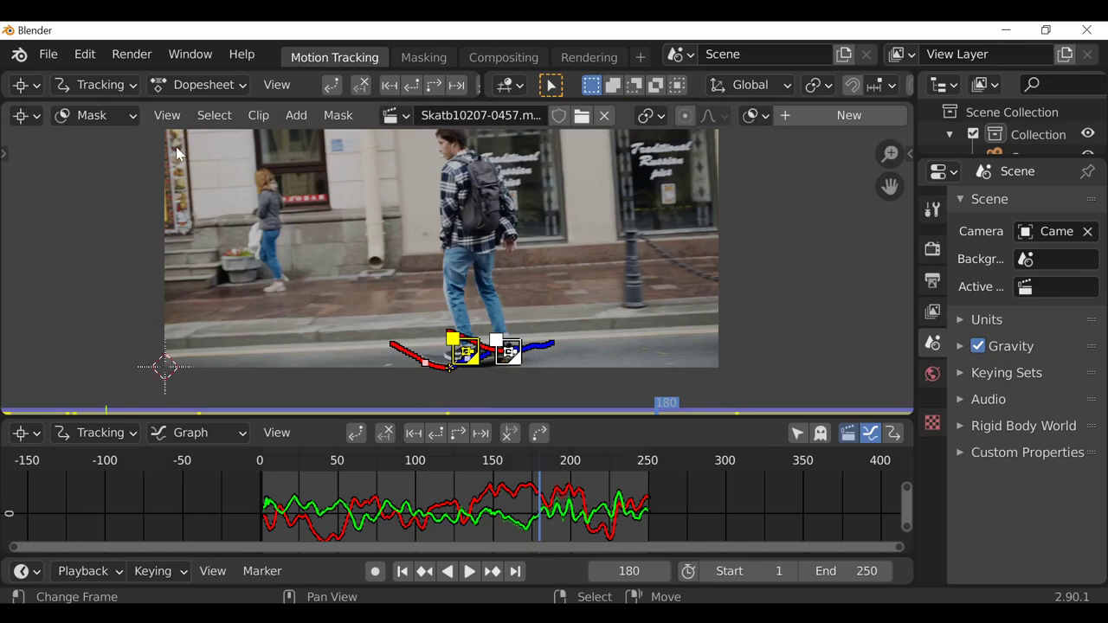
click(814, 116)
scroll(812, 122, down, 2)
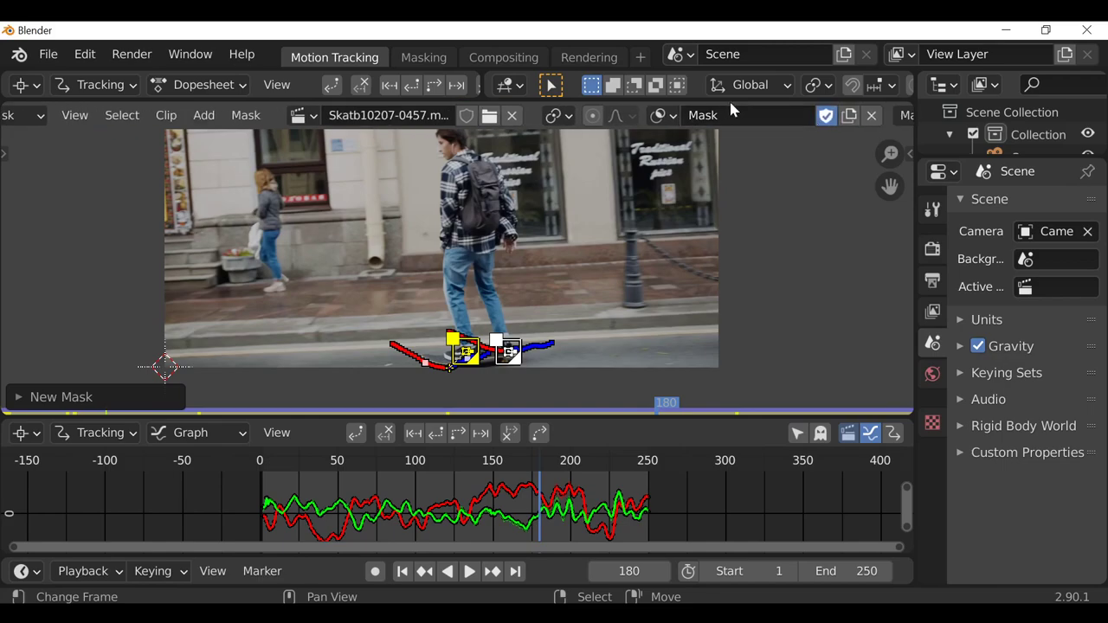
Rename the new mask to "Left".
double_click(730, 115)
text(Left)
key(Return)
At frame 28, draw a closed mask outline around the skateboard's left wheel and fit its upper points to the deck's underside.
scroll(502, 238, up, 5)
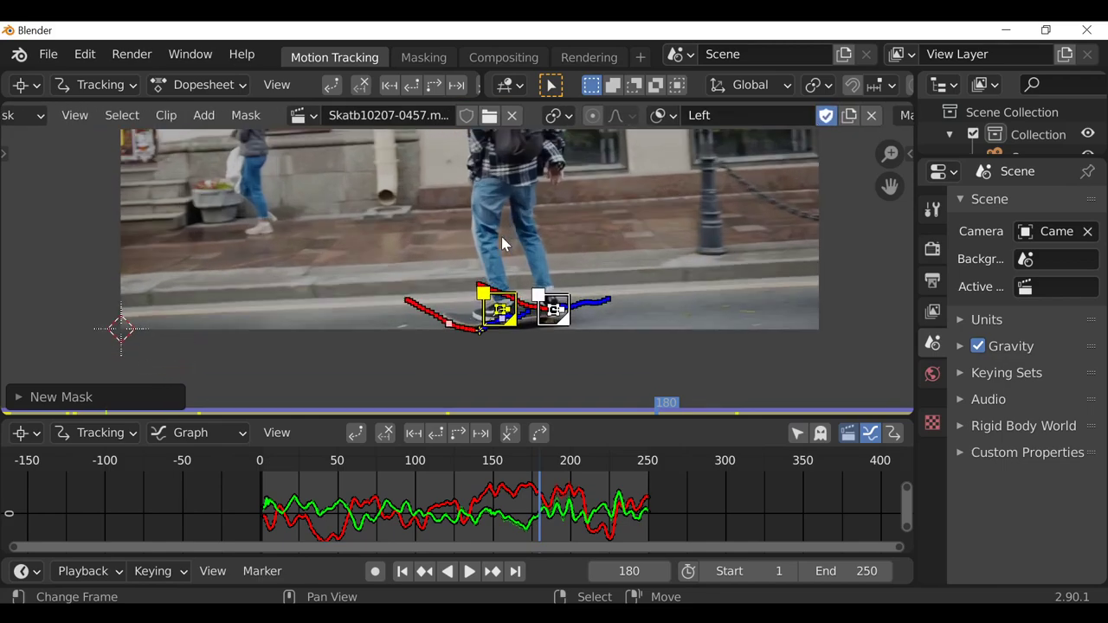
scroll(506, 242, down, 1)
middle_drag(554, 286, 522, 262)
scroll(512, 276, up, 2)
scroll(512, 282, down, 1)
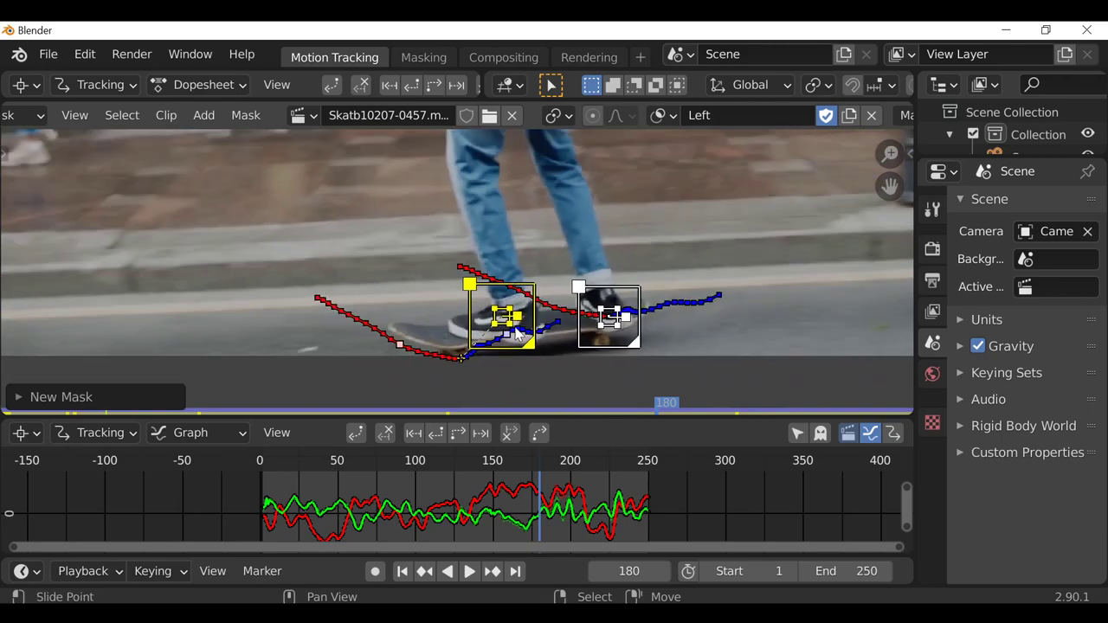
drag(539, 511, 298, 540)
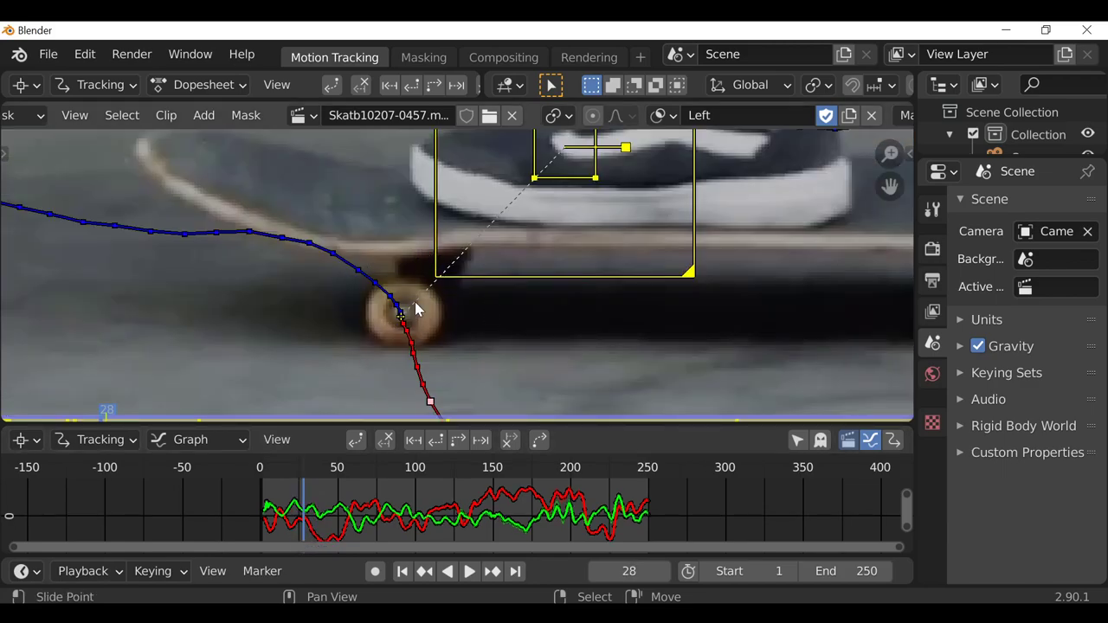
scroll(416, 301, up, 2)
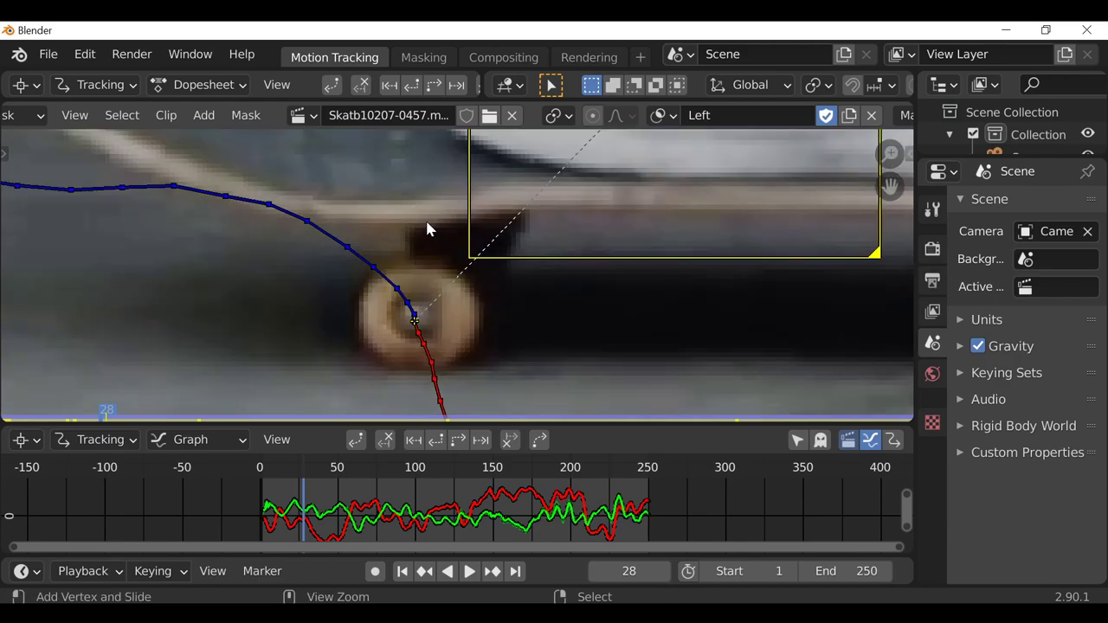
ctrl+click(426, 222)
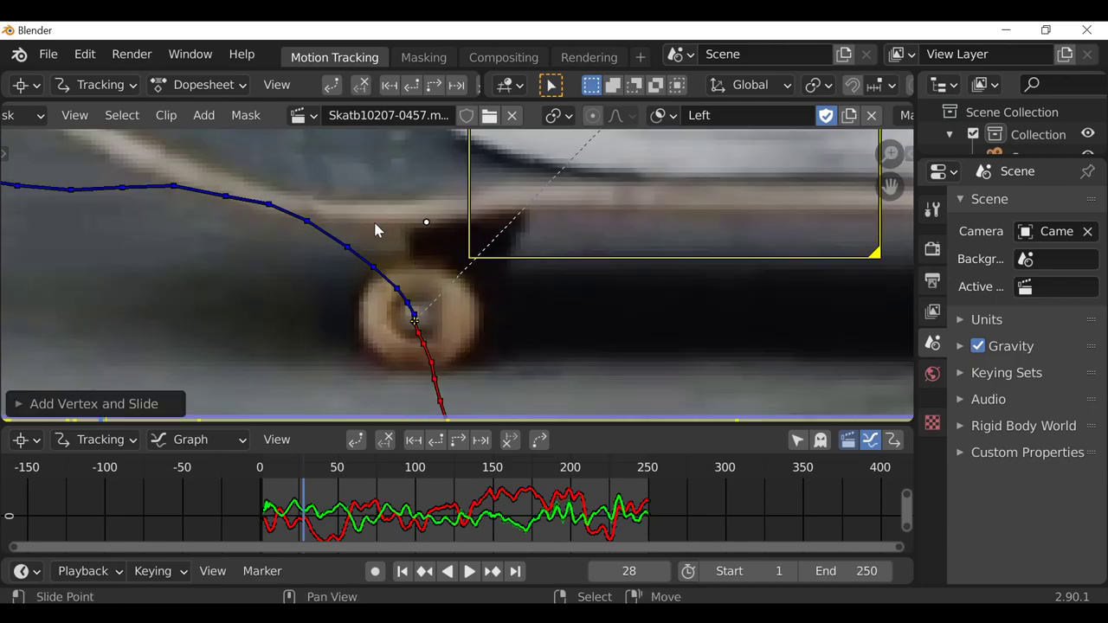
ctrl+click(482, 219)
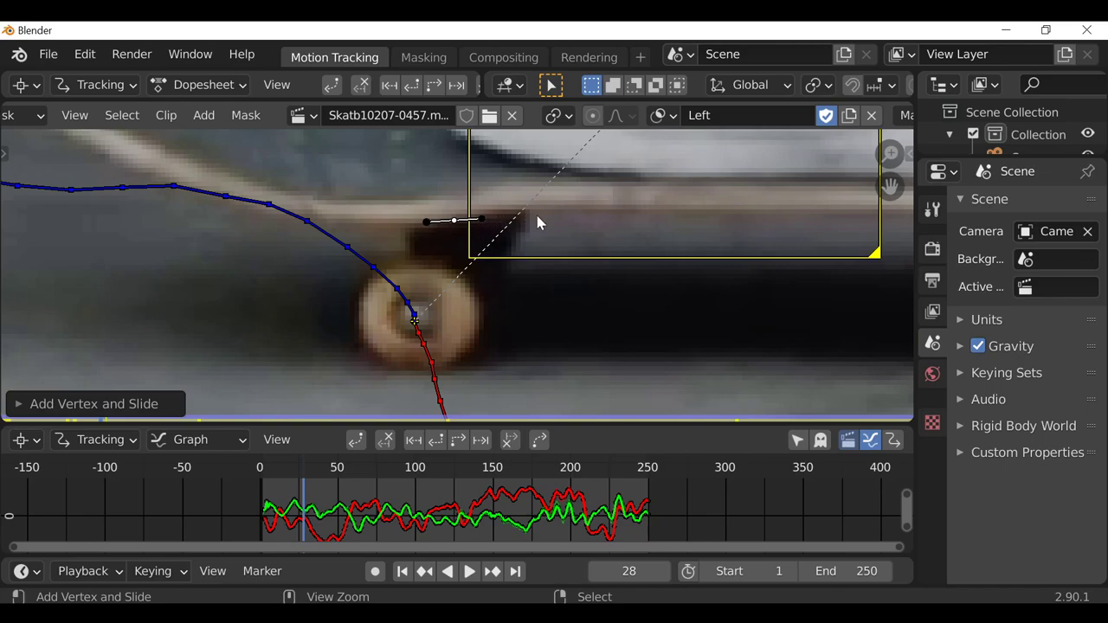
ctrl+click(550, 295)
ctrl+click(540, 361)
ctrl+click(499, 405)
ctrl+click(397, 406)
ctrl+click(330, 395)
ctrl+click(313, 339)
ctrl+click(325, 290)
ctrl+click(351, 234)
key(alt+c)
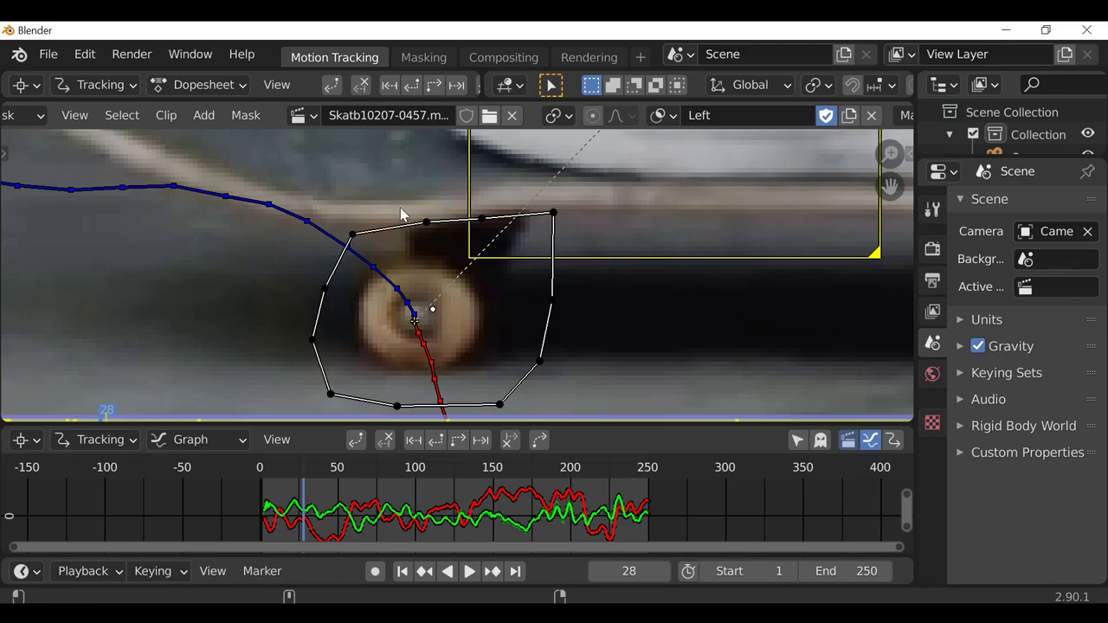
drag(353, 239, 353, 234)
drag(425, 226, 482, 217)
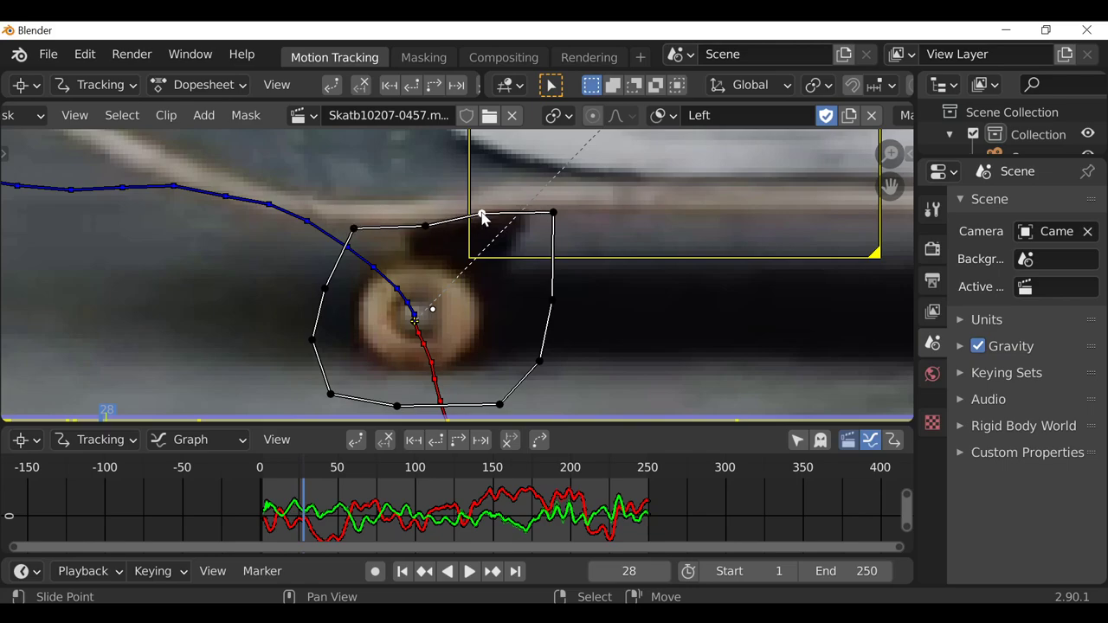
Make the left shoe marker with the wheel offset active and parent all points of the wheel mask to it.
scroll(481, 260, down, 4)
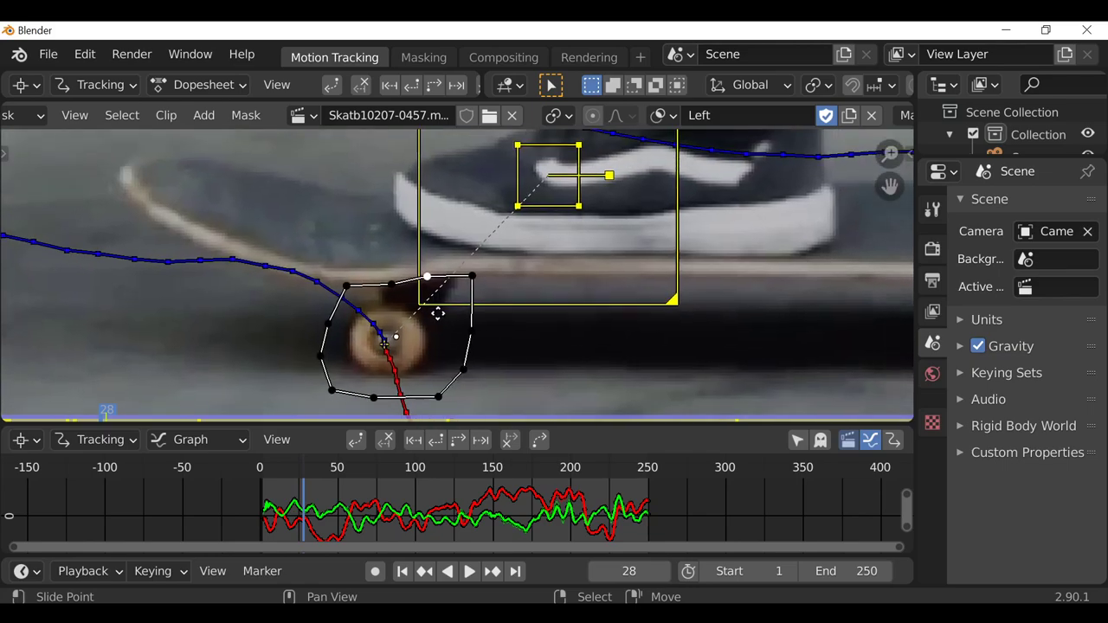
shift+right_click(503, 199)
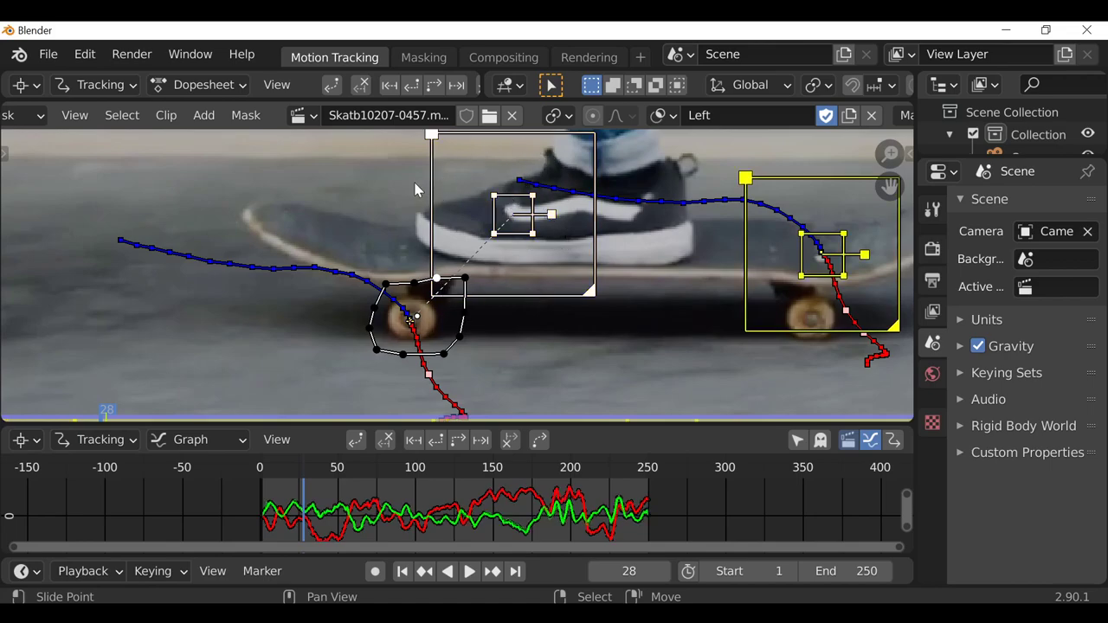
key(a)
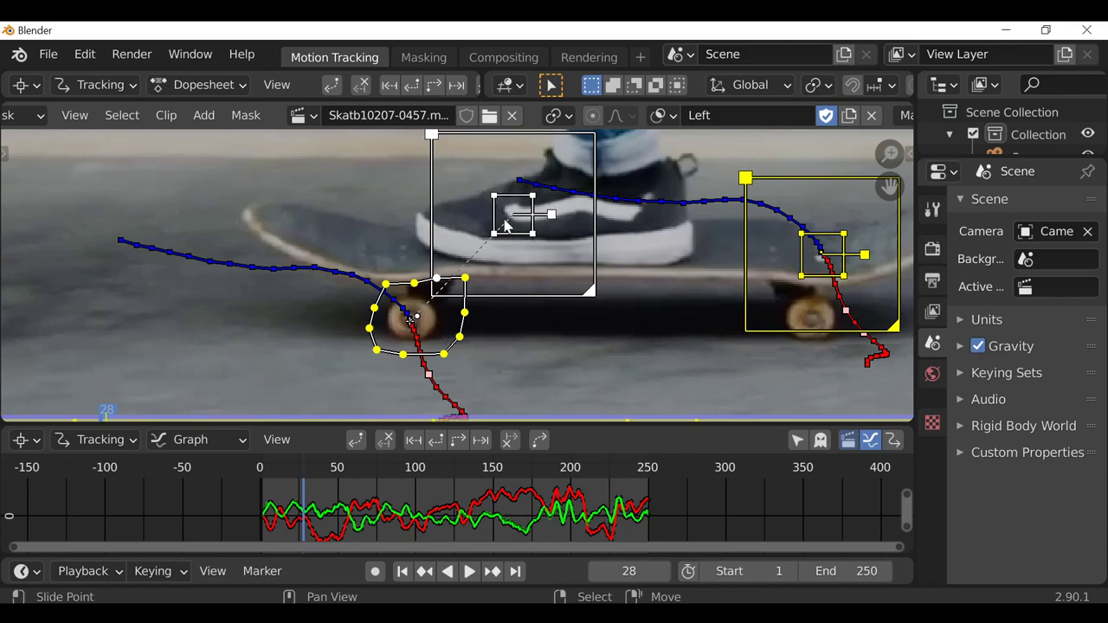
Scrub between frames 23 and 36 and examine how closely the parented mask follows the left wheel.
mouse_move(308, 525)
mouse_down()
mouse_move(341, 530)
mouse_move(347, 520)
mouse_move(353, 529)
mouse_move(315, 532)
mouse_up()
scroll(333, 340, up, 2)
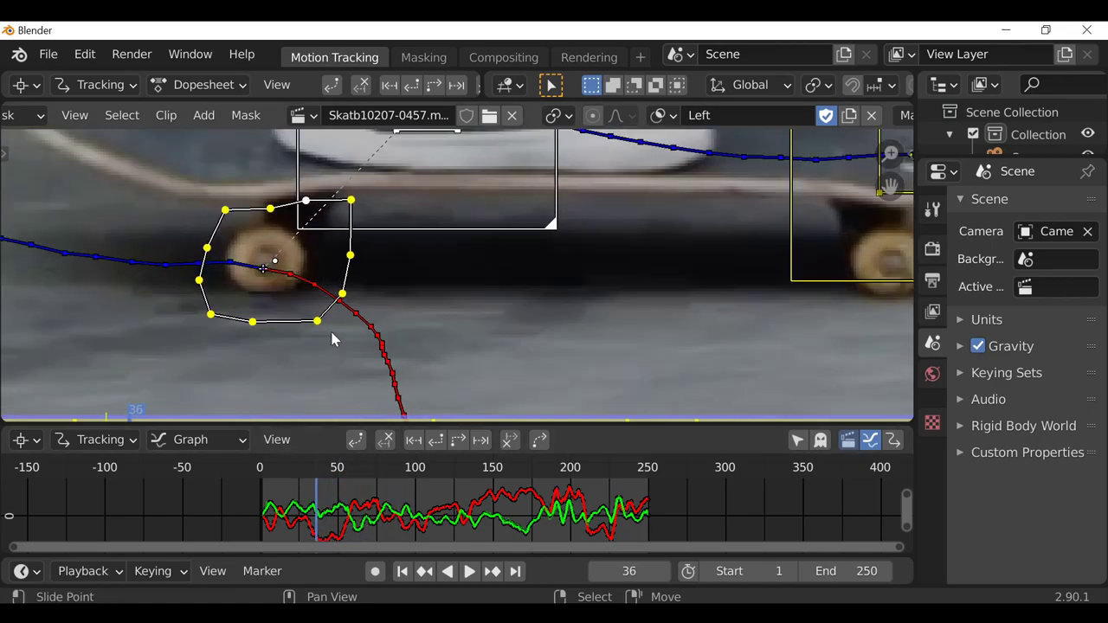
scroll(332, 332, up, 1)
middle_drag(334, 332, 474, 388)
scroll(474, 389, up, 2)
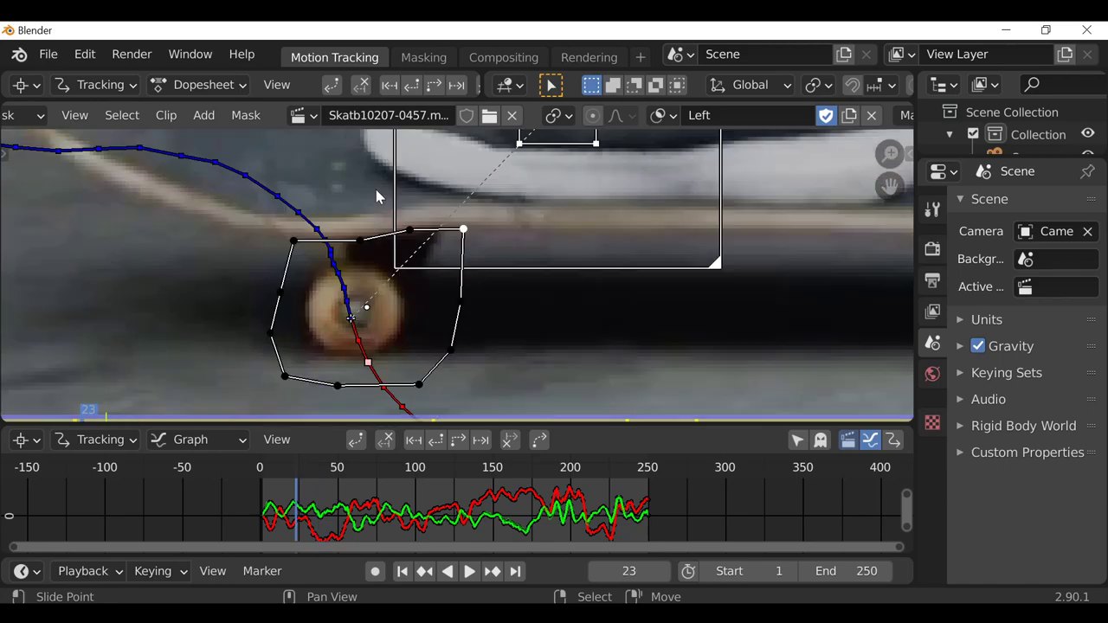
alt+scroll(356, 245, down, 5)
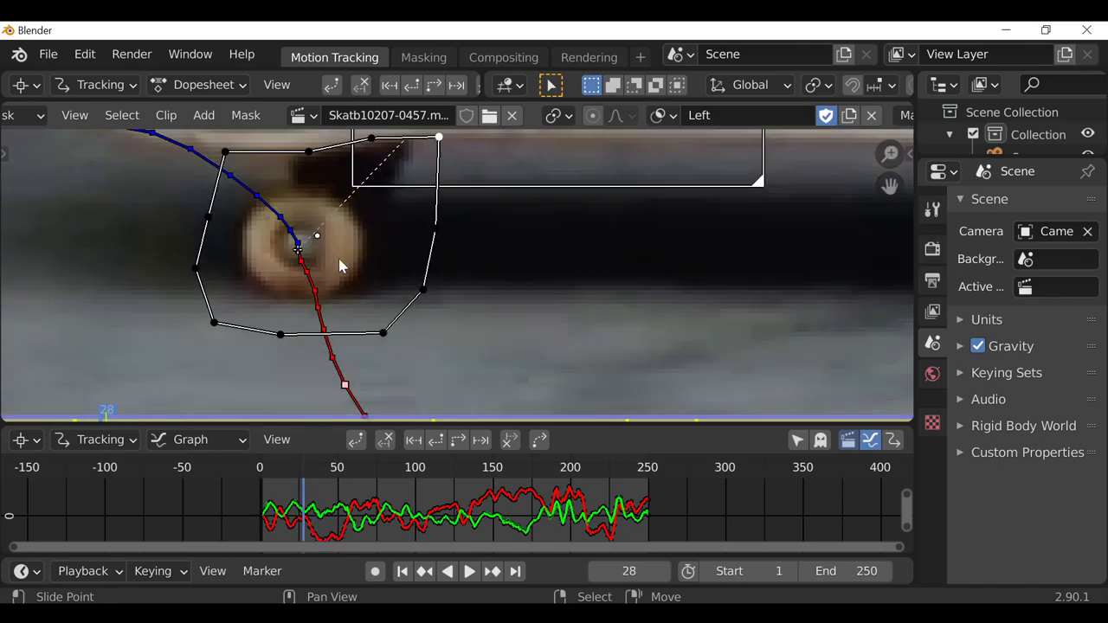
middle_drag(338, 259, 332, 343)
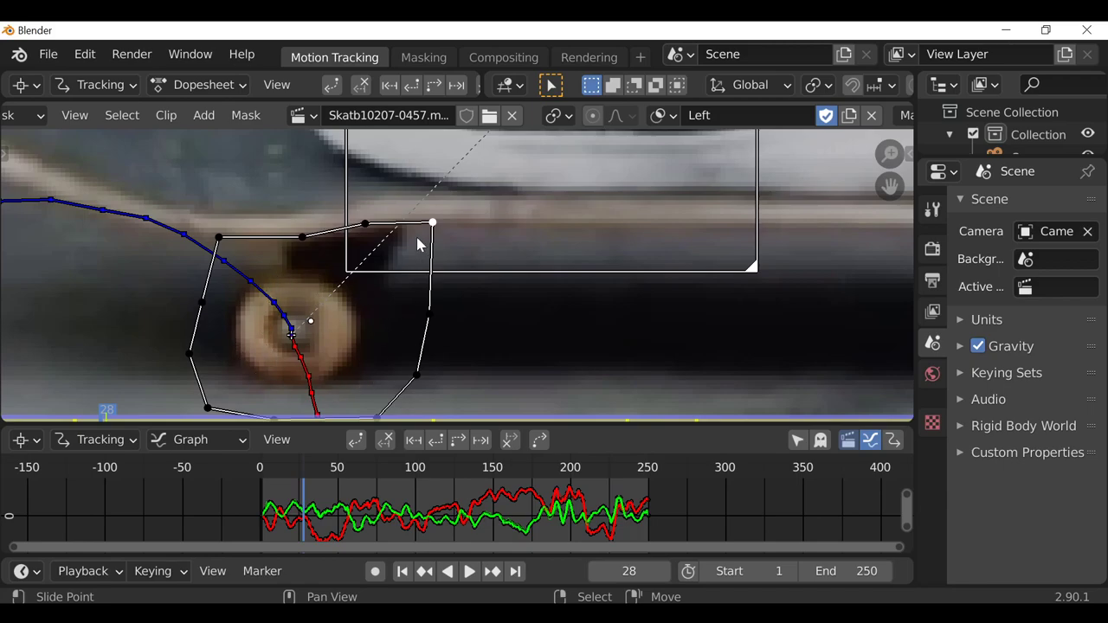
scroll(361, 220, down, 2)
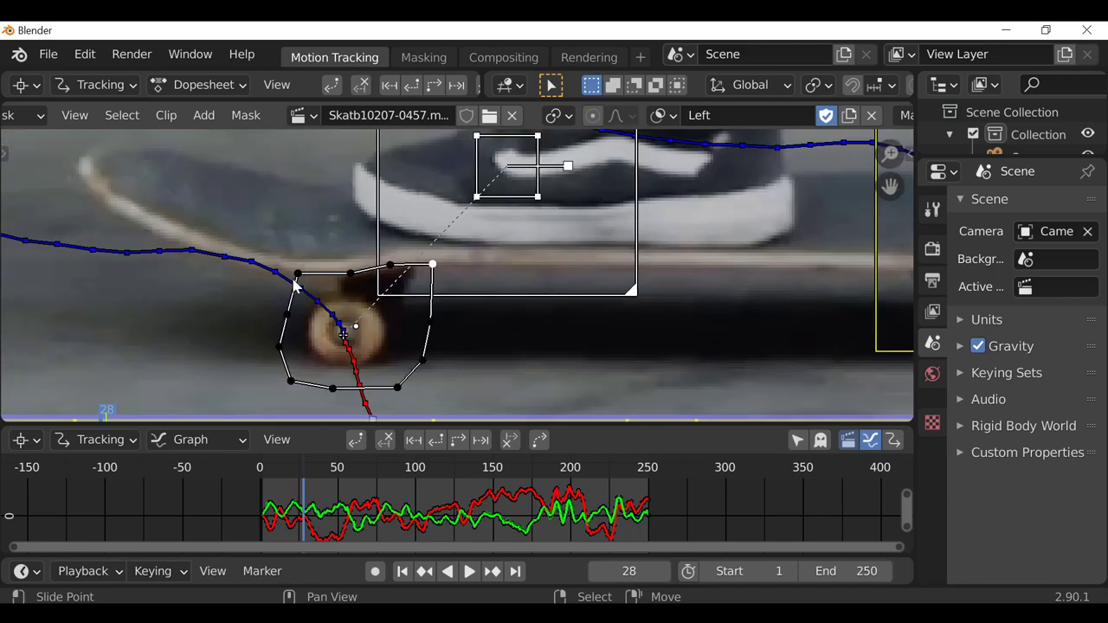
At frame 32, turn on auto keying and keyframe all the mask points in place.
mouse_move(303, 516)
mouse_down()
mouse_move(339, 514)
mouse_move(313, 517)
mouse_up()
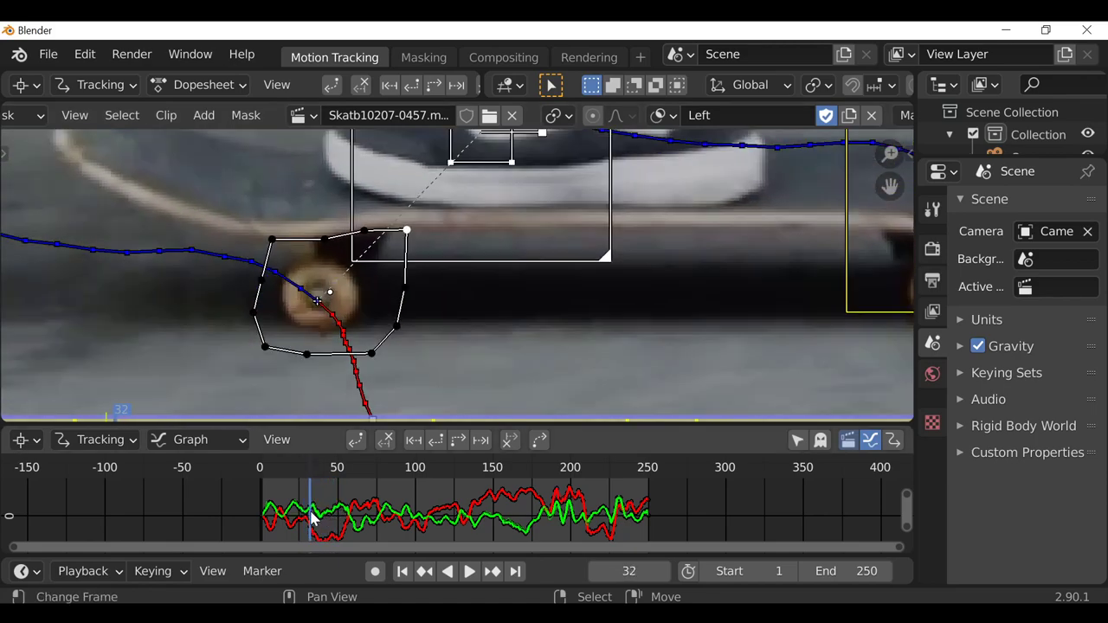
scroll(337, 329, down, 1)
middle_drag(372, 300, 321, 331)
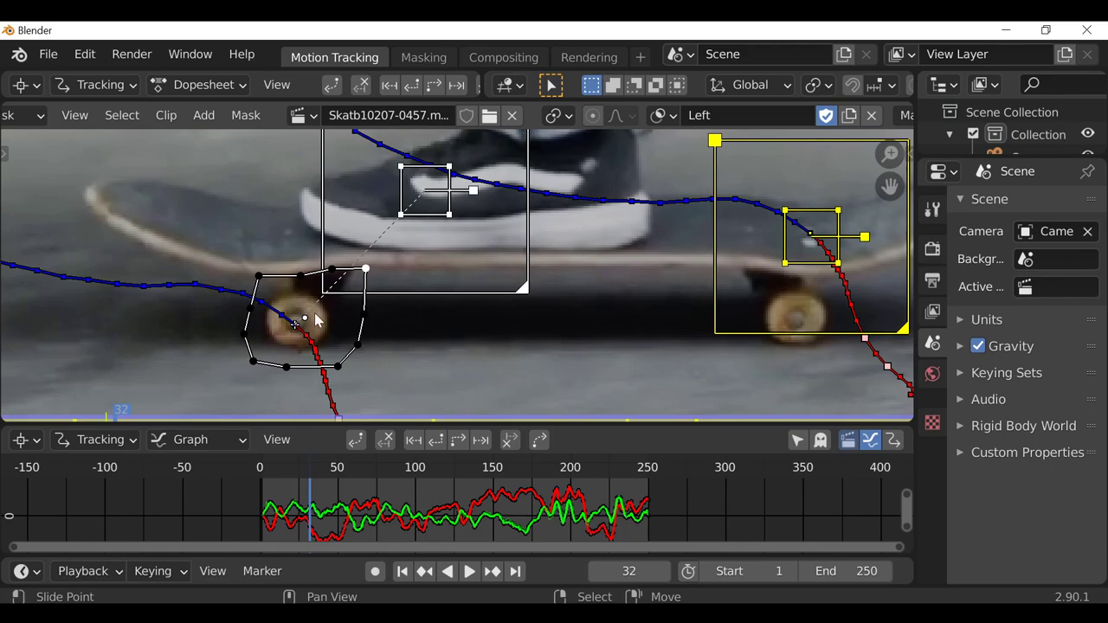
scroll(333, 277, up, 1)
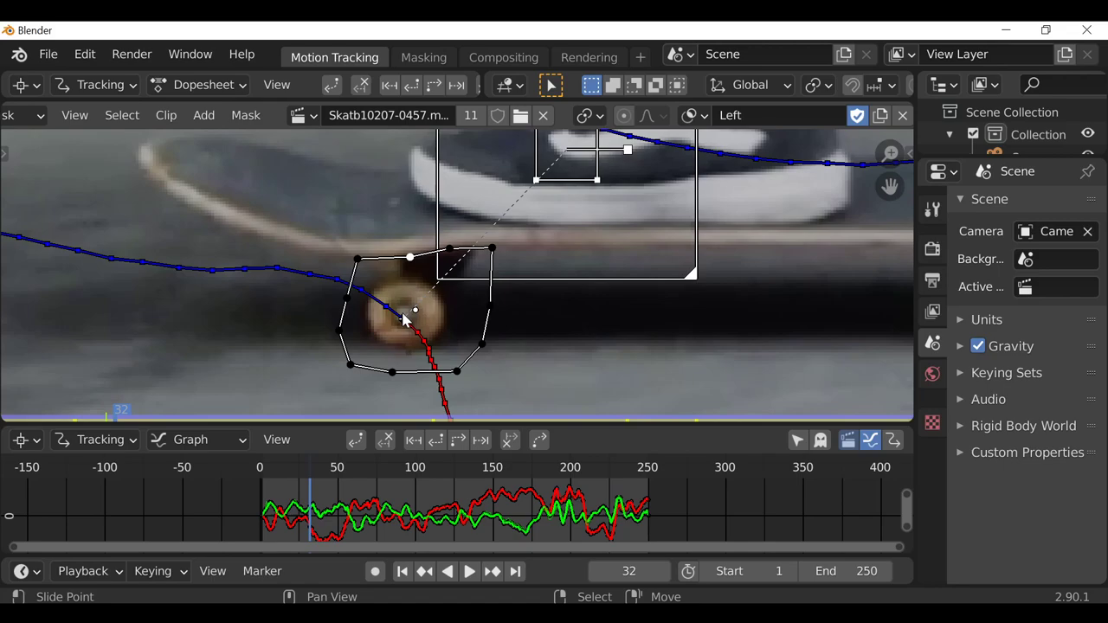
scroll(403, 319, up, 2)
scroll(408, 313, down, 1)
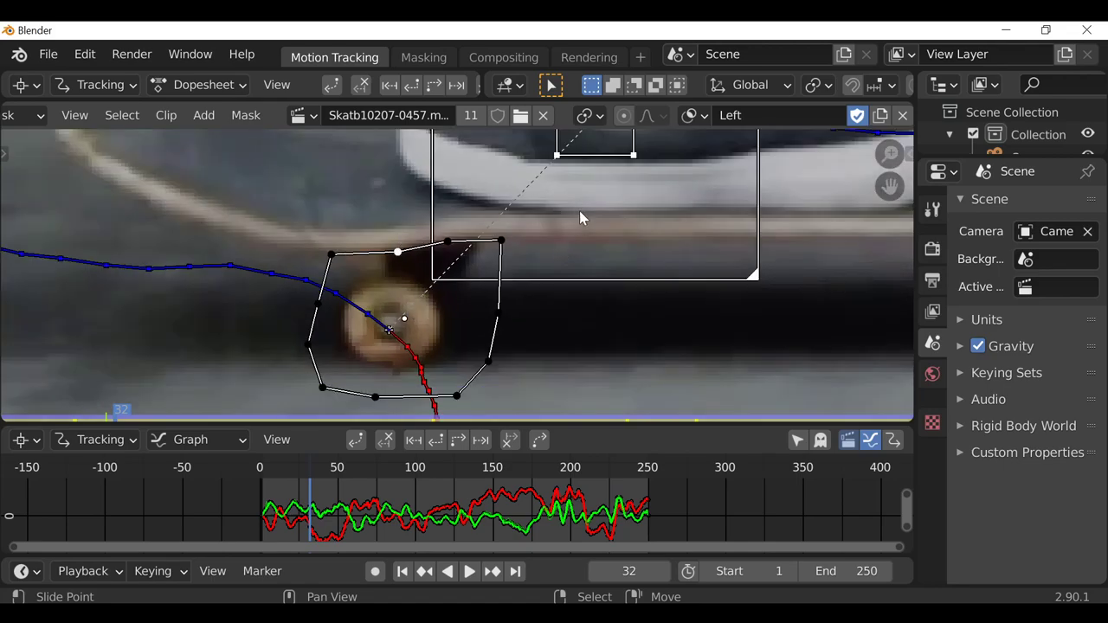
middle_drag(370, 299, 381, 278)
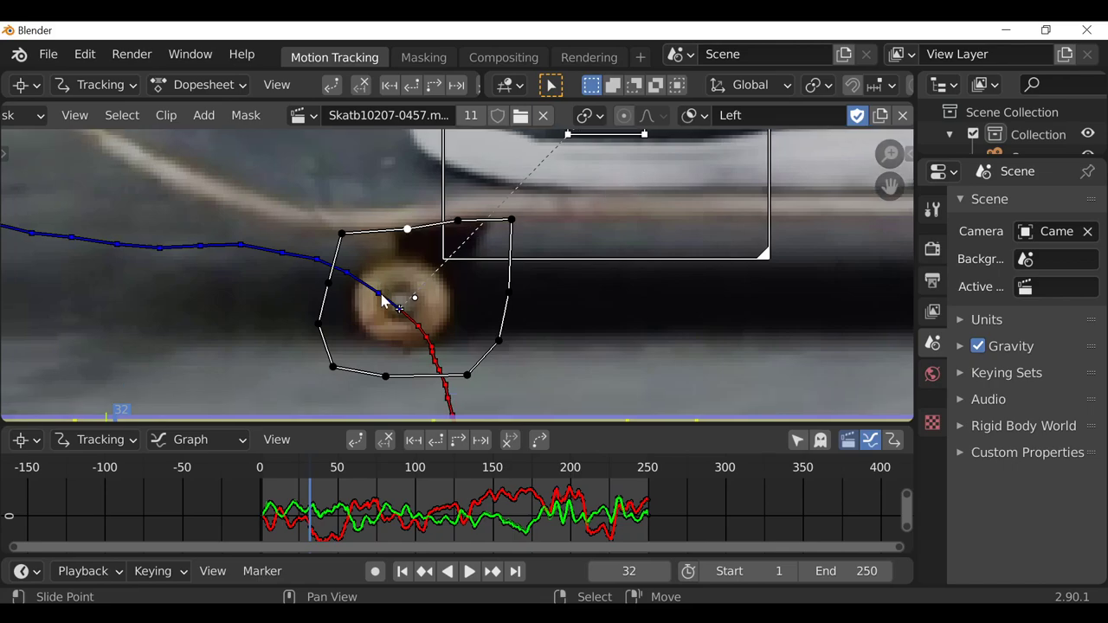
click(375, 571)
key(a)
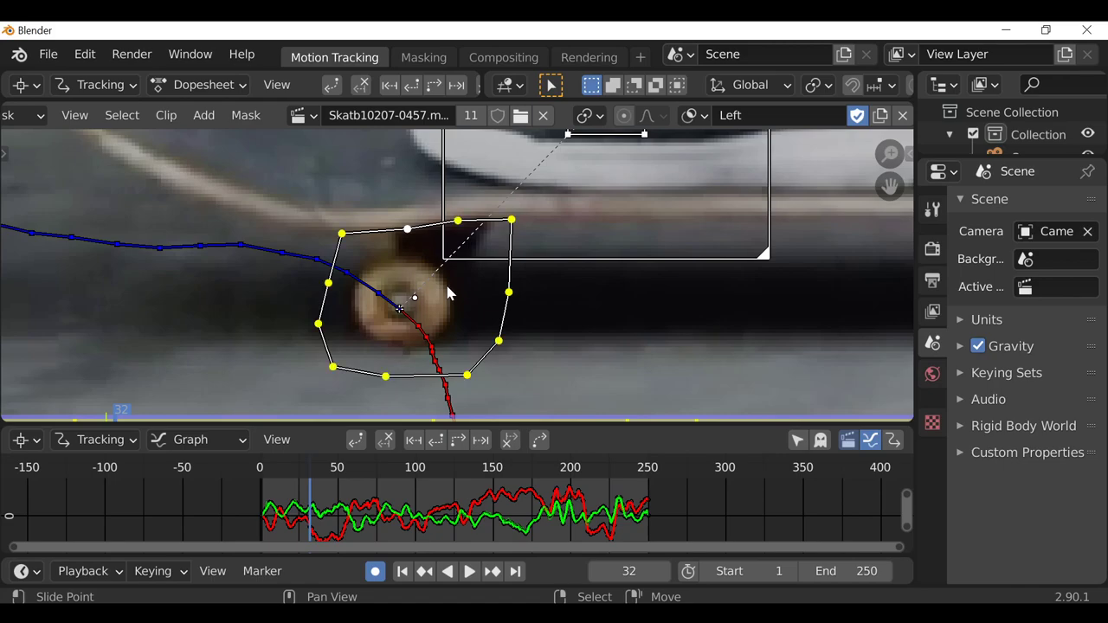
key(g)
click(446, 286)
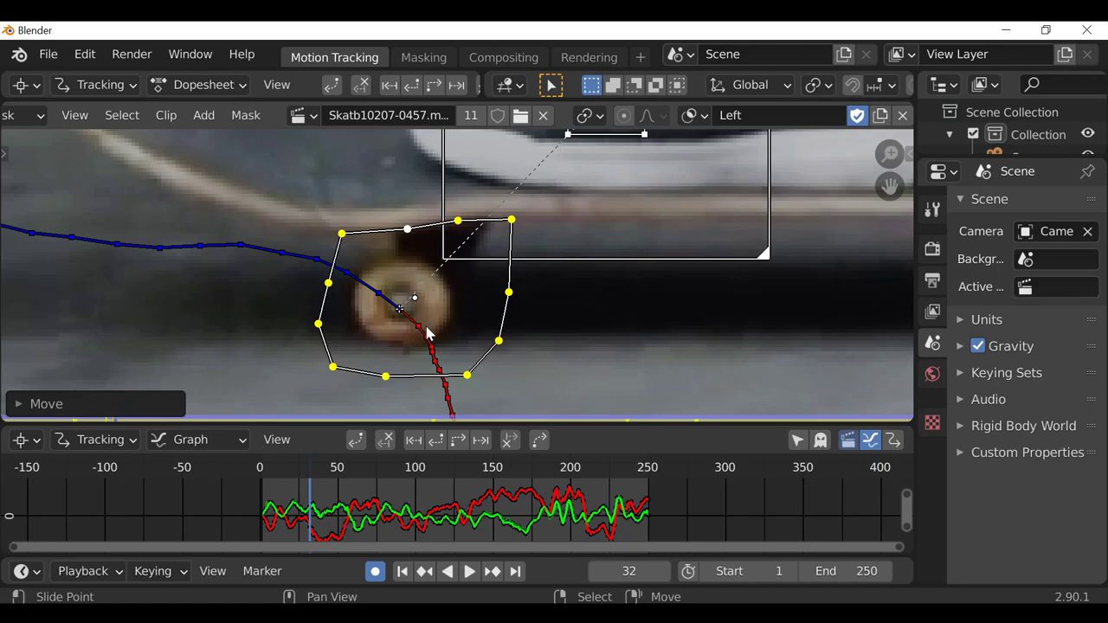
At frame 35, shift all the mask points slightly up along Y to meet the deck and keyframe them.
key(Right)
key(Right)
key(Right)
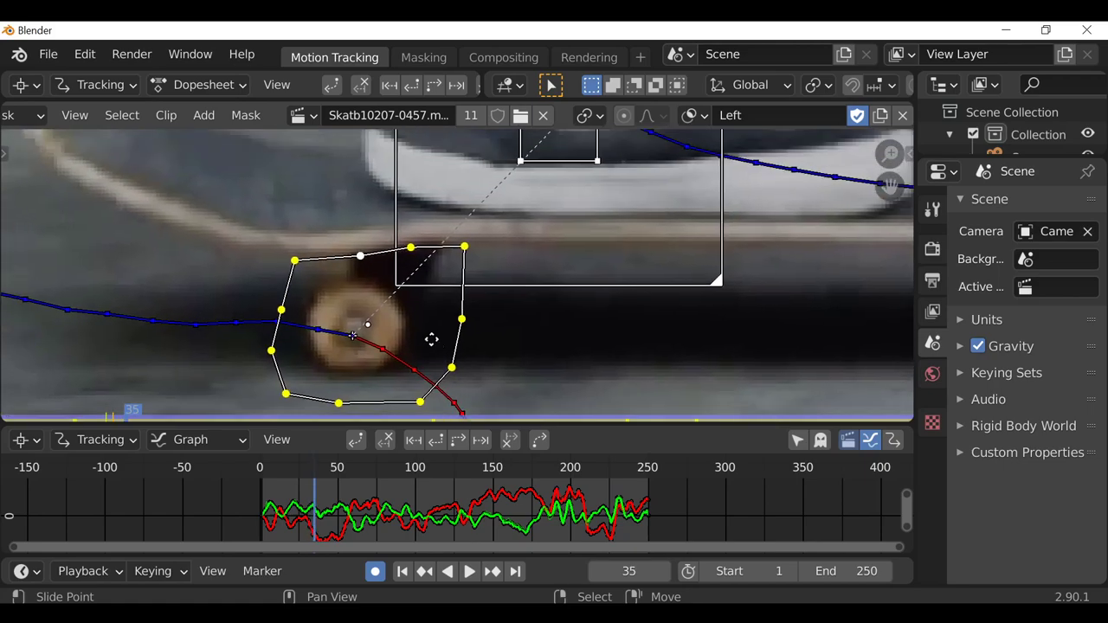
scroll(334, 164, up, 3)
scroll(330, 264, down, 1)
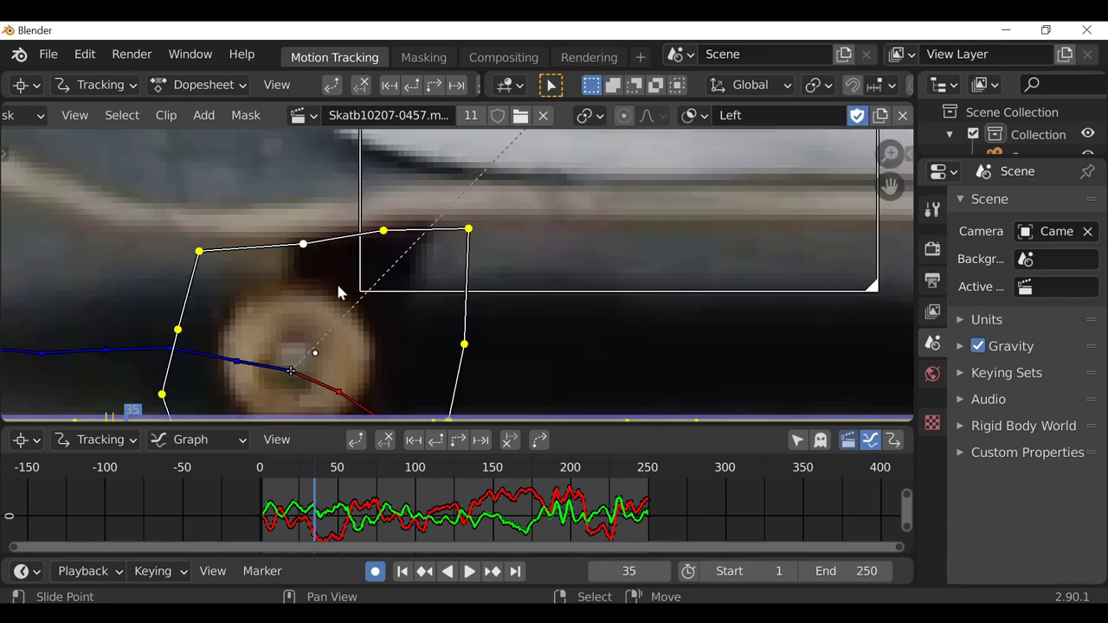
key(g)
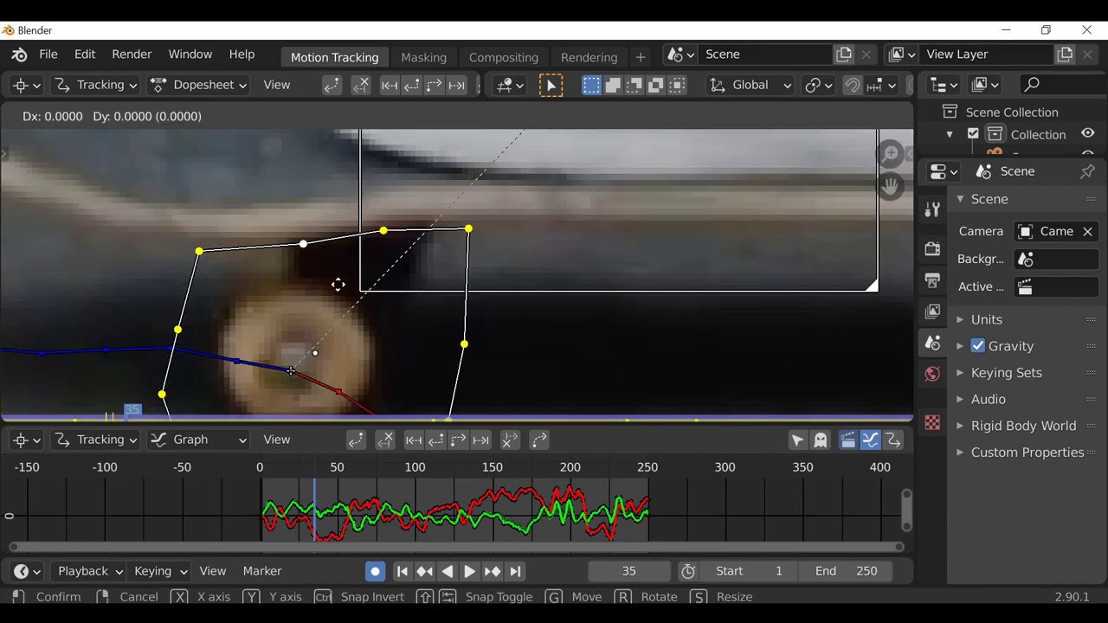
key(y)
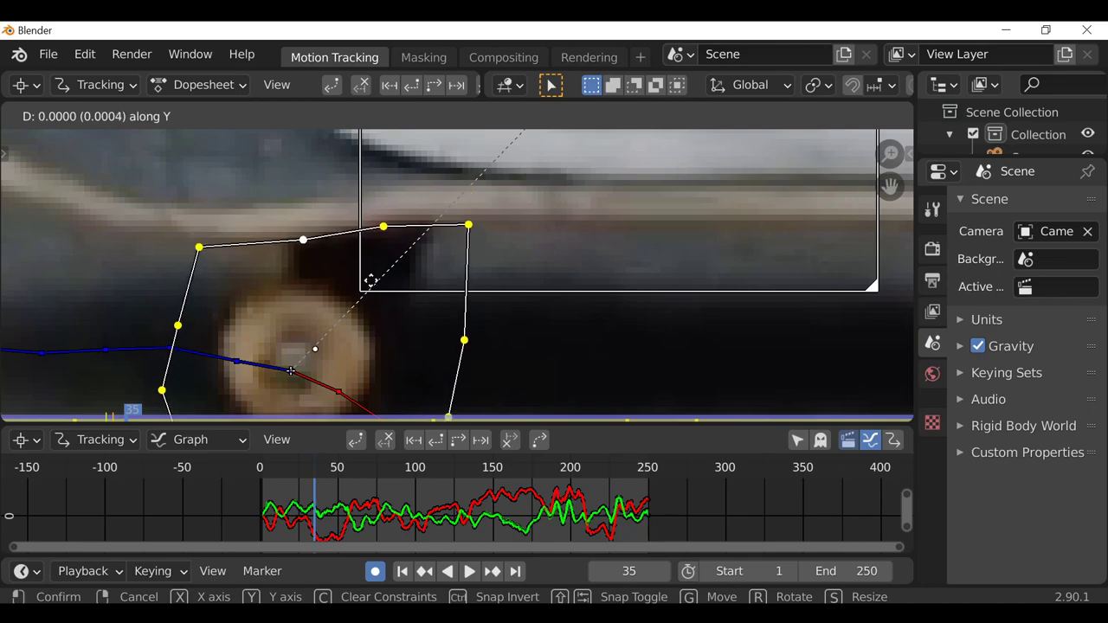
click(374, 286)
key(i)
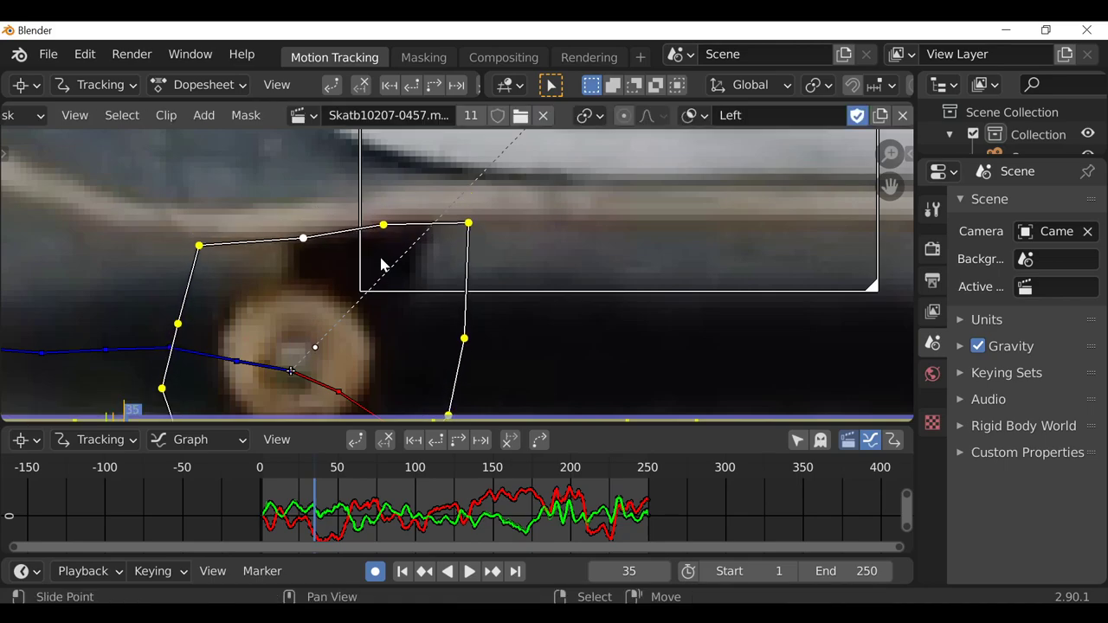
key(g)
key(y)
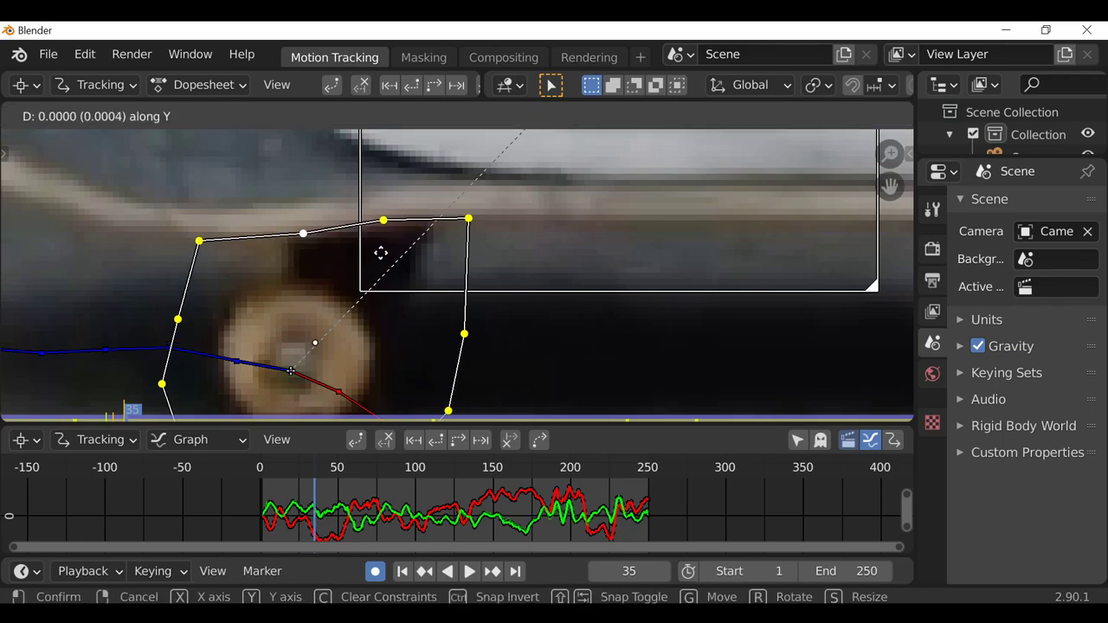
click(383, 262)
At frame 36, nudge all the mask points slightly along Y to fit the left wheel.
key(Right)
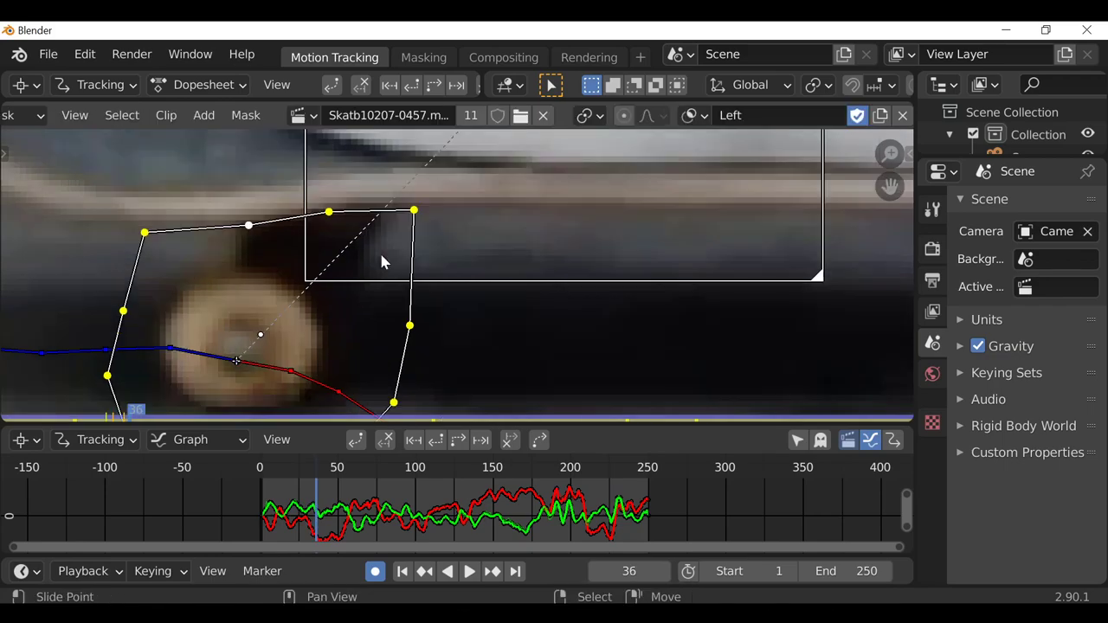
key(g)
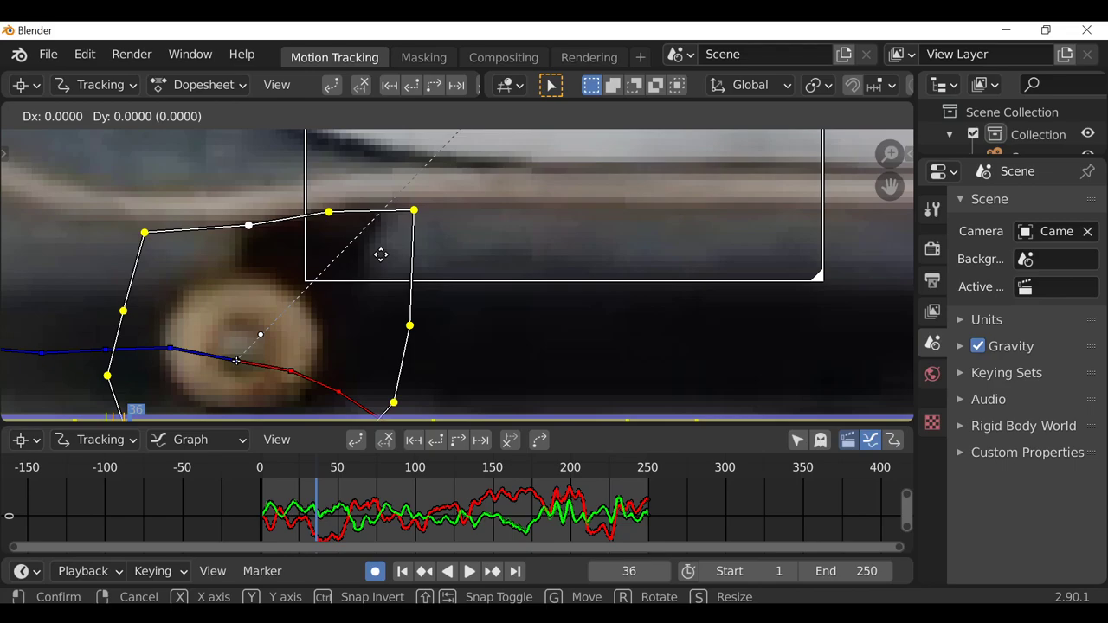
key(y)
click(381, 252)
At frame 37, adjust individual mask points along the right side of the wheel outline.
key(Right)
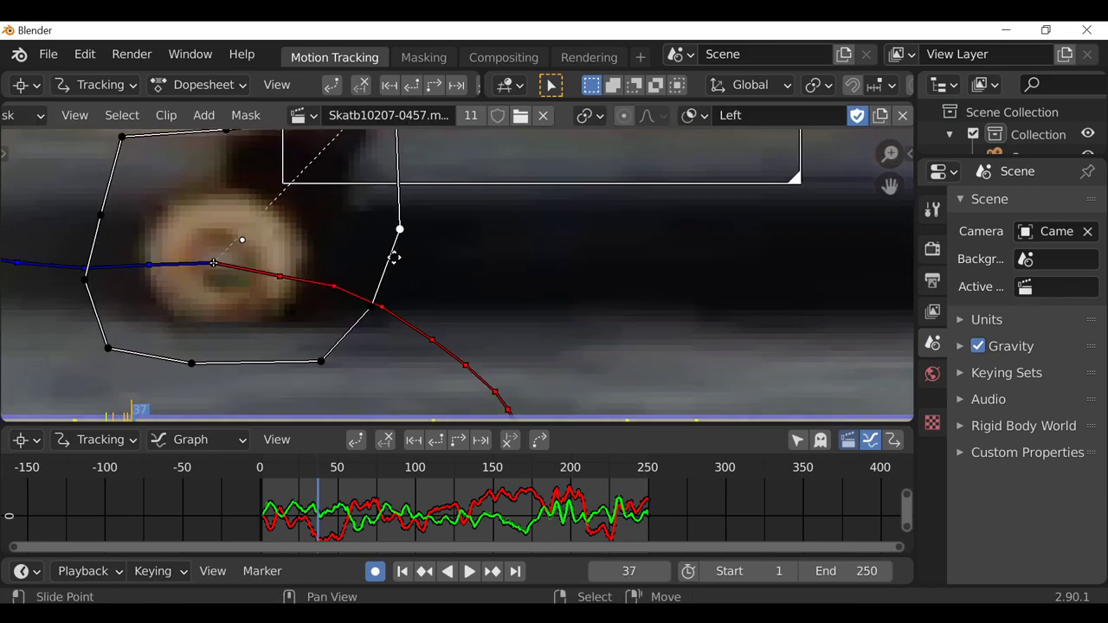
click(382, 309)
middle_drag(241, 234, 240, 272)
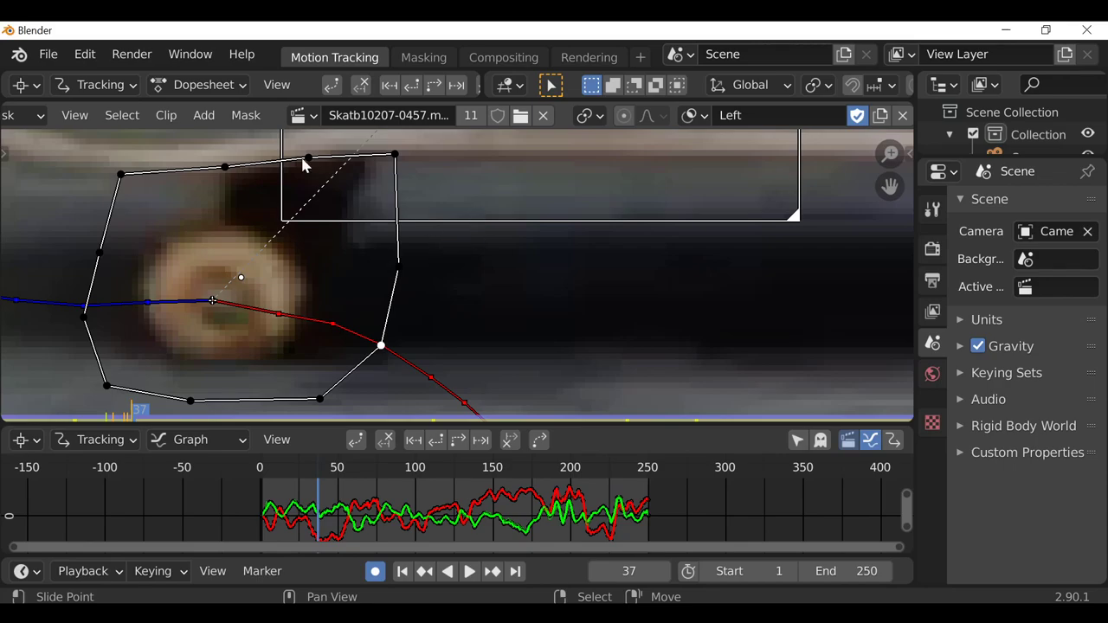
At frame 40, nudge the left-wheel mask's top-edge points slightly down to follow the underside of the deck.
key(Right)
key(Right)
key(Right)
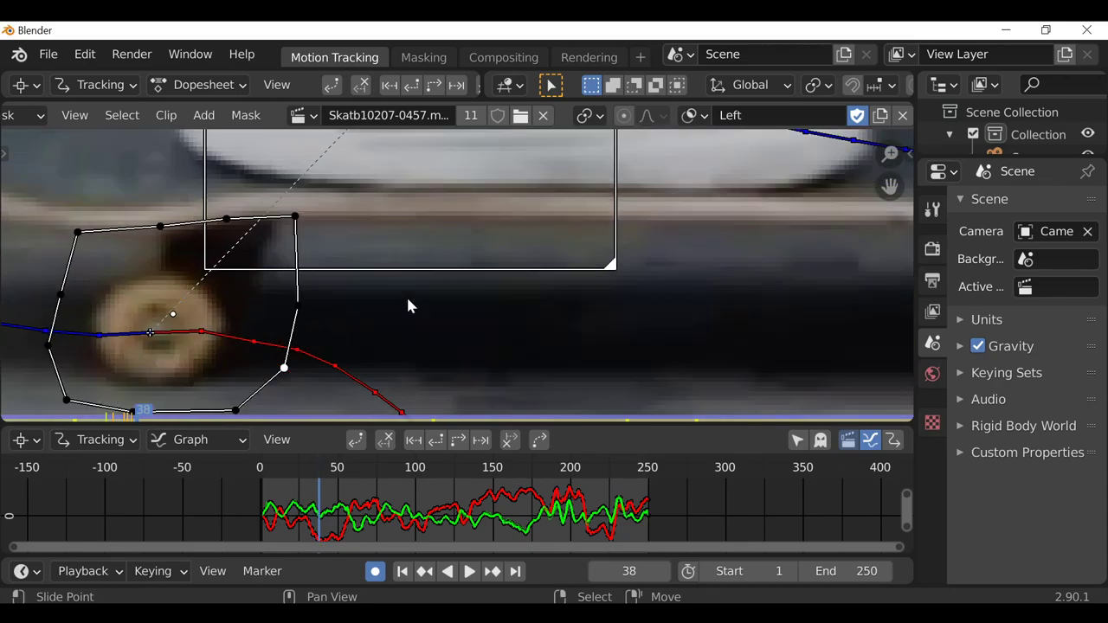
middle_drag(364, 292, 519, 294)
scroll(520, 294, up, 1)
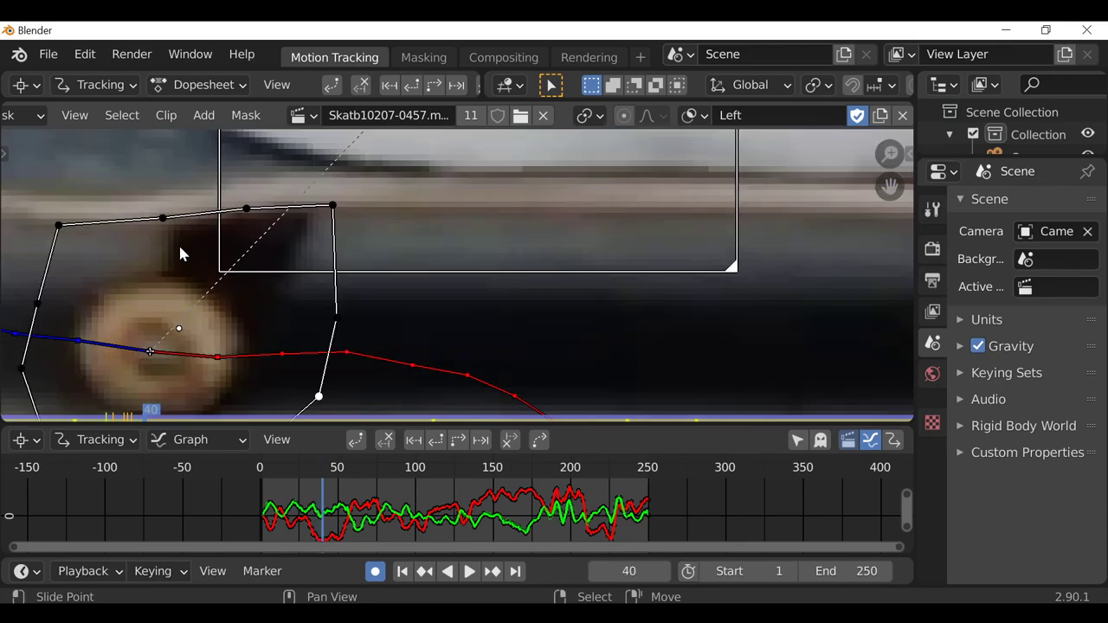
middle_drag(180, 245, 234, 243)
drag(222, 214, 221, 219)
drag(296, 207, 297, 211)
drag(383, 204, 387, 208)
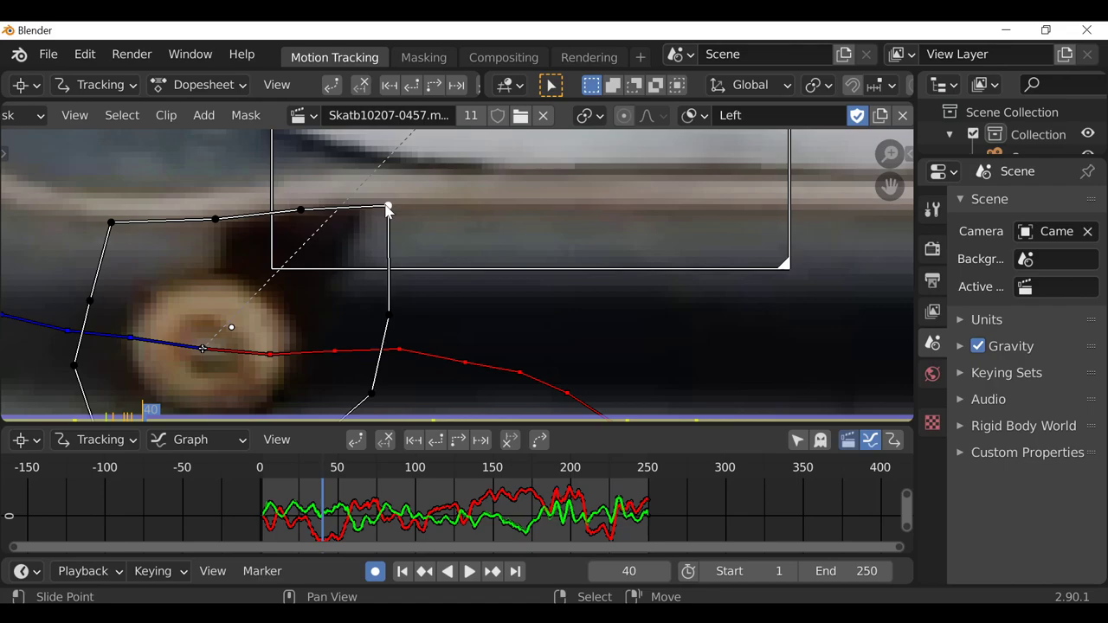
scroll(381, 232, down, 1)
middle_drag(381, 231, 400, 219)
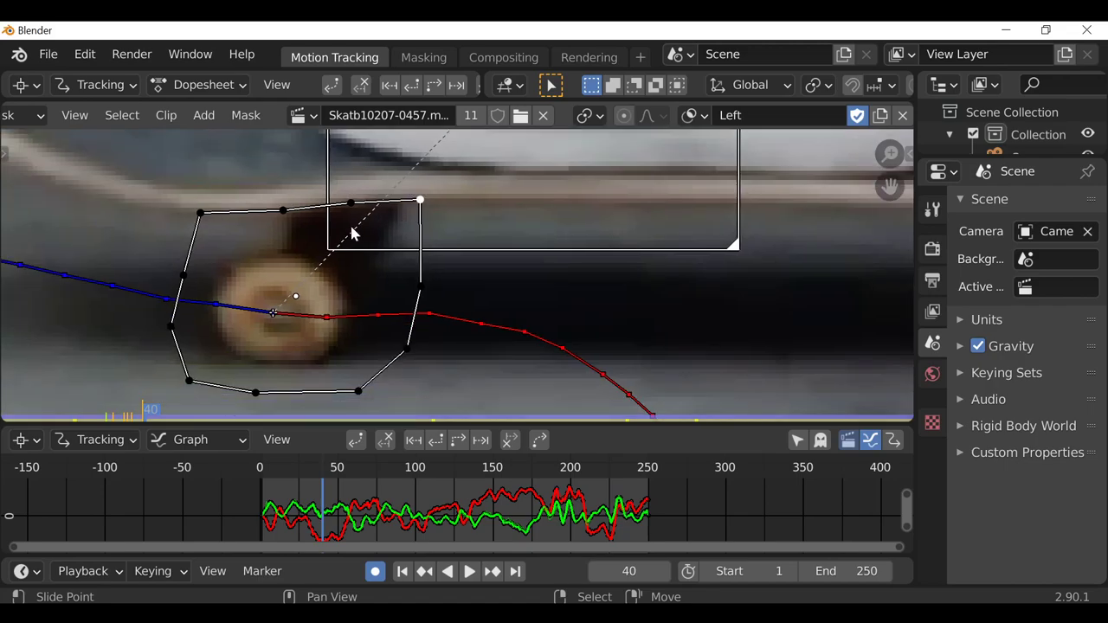
At frame 43, adjust the two upper-right points of the left-wheel mask to level them along the deck's lower edge.
key(Right)
key(Right)
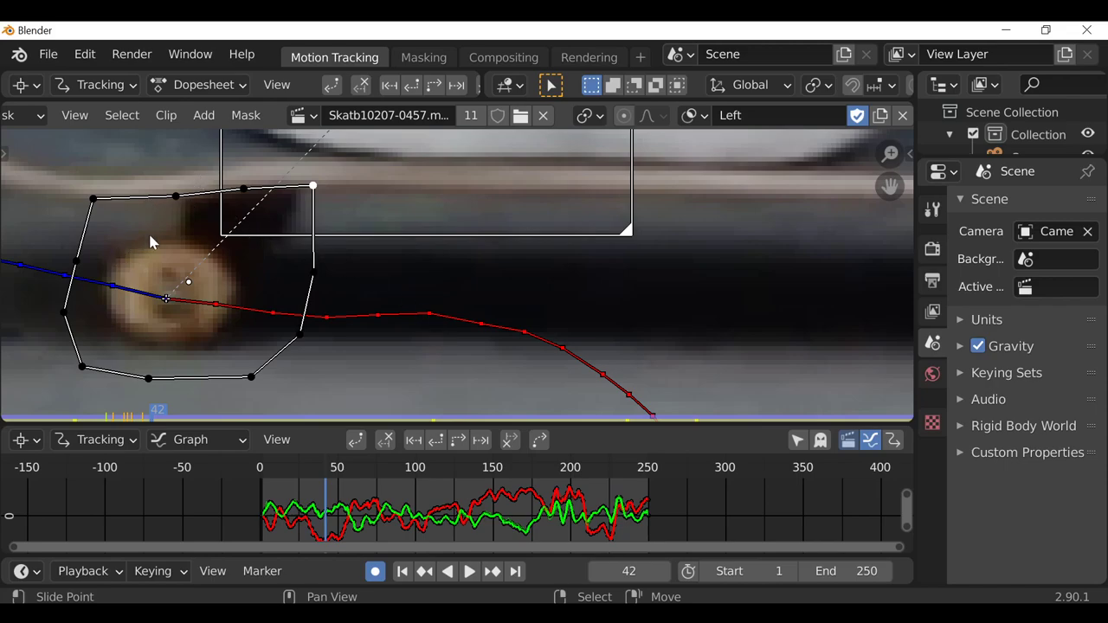
middle_drag(279, 193, 453, 247)
scroll(453, 247, up, 1)
key(Right)
drag(344, 225, 349, 231)
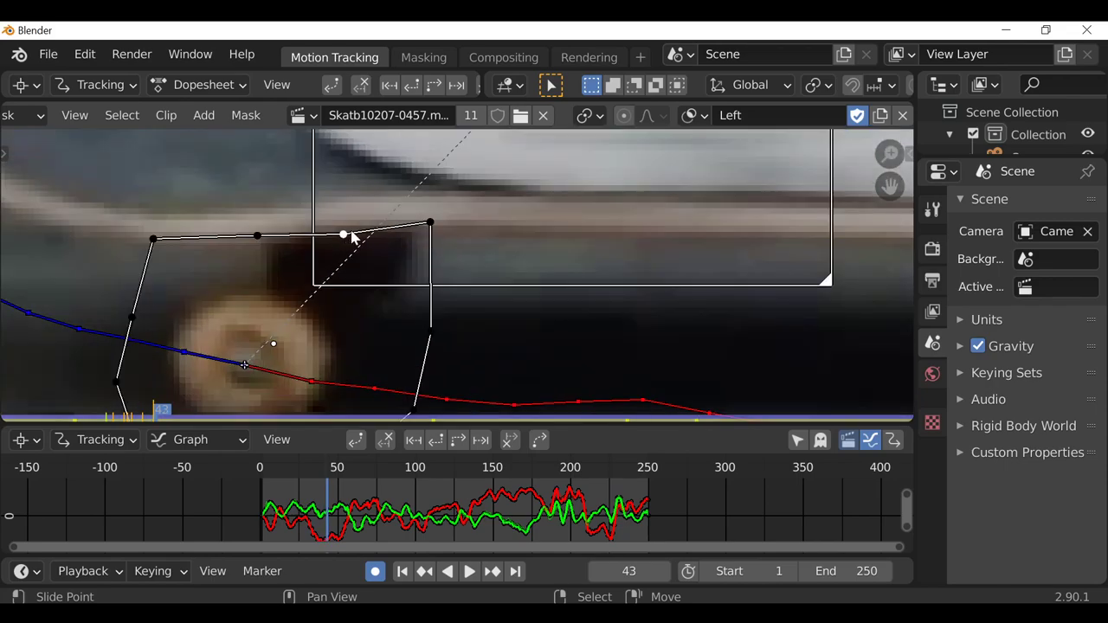
drag(430, 223, 434, 230)
drag(347, 233, 351, 227)
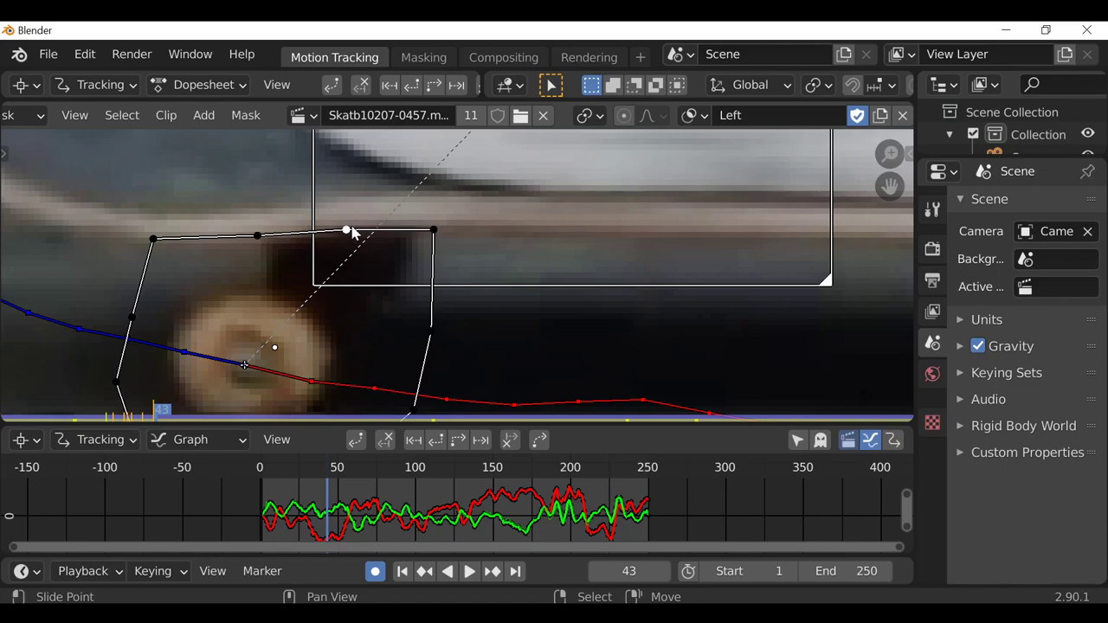
scroll(448, 324, down, 1)
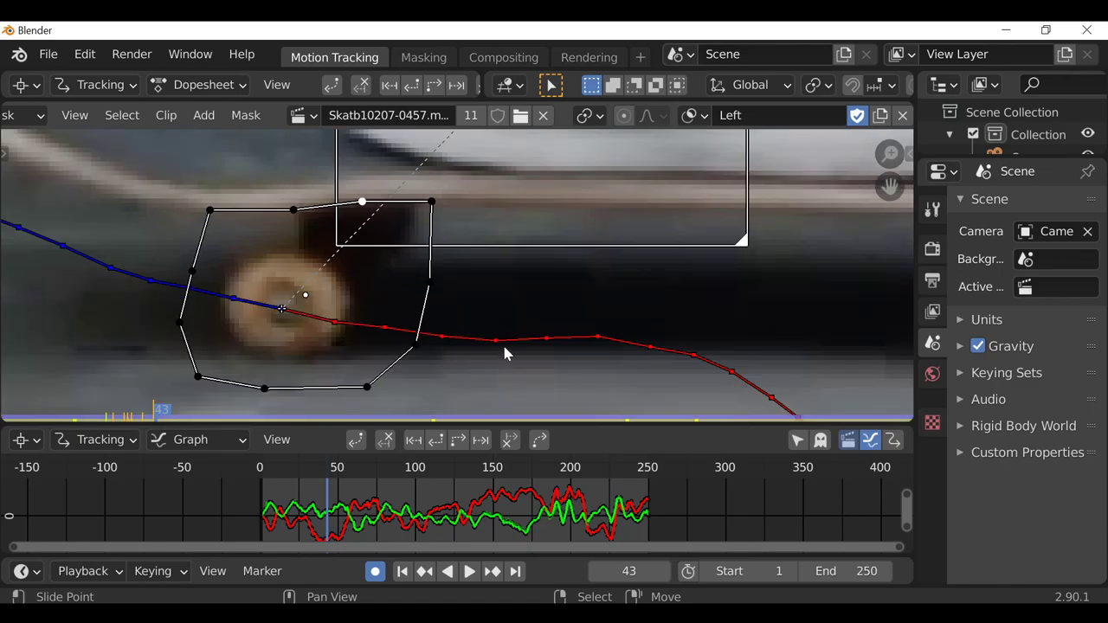
At frame 45, move the two right-side points of the left-wheel mask outward, away from the wheel.
middle_drag(425, 352, 378, 353)
scroll(378, 353, down, 1)
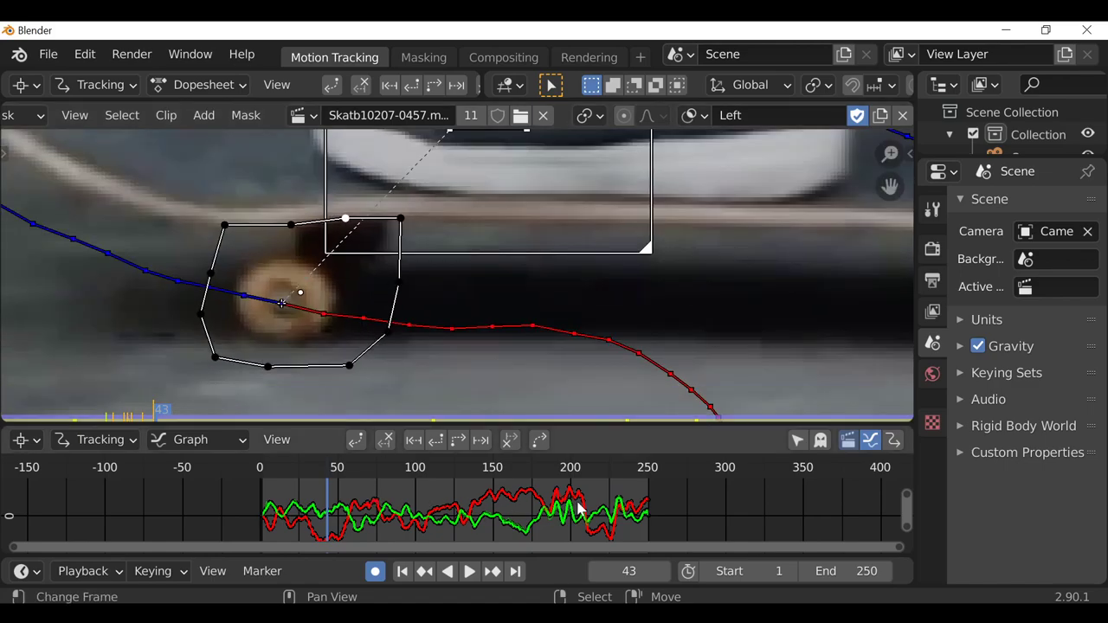
key(Right)
key(Right)
scroll(487, 329, up, 1)
scroll(402, 298, up, 2)
scroll(403, 291, down, 1)
scroll(424, 321, up, 1)
drag(494, 309, 505, 303)
drag(469, 379, 482, 382)
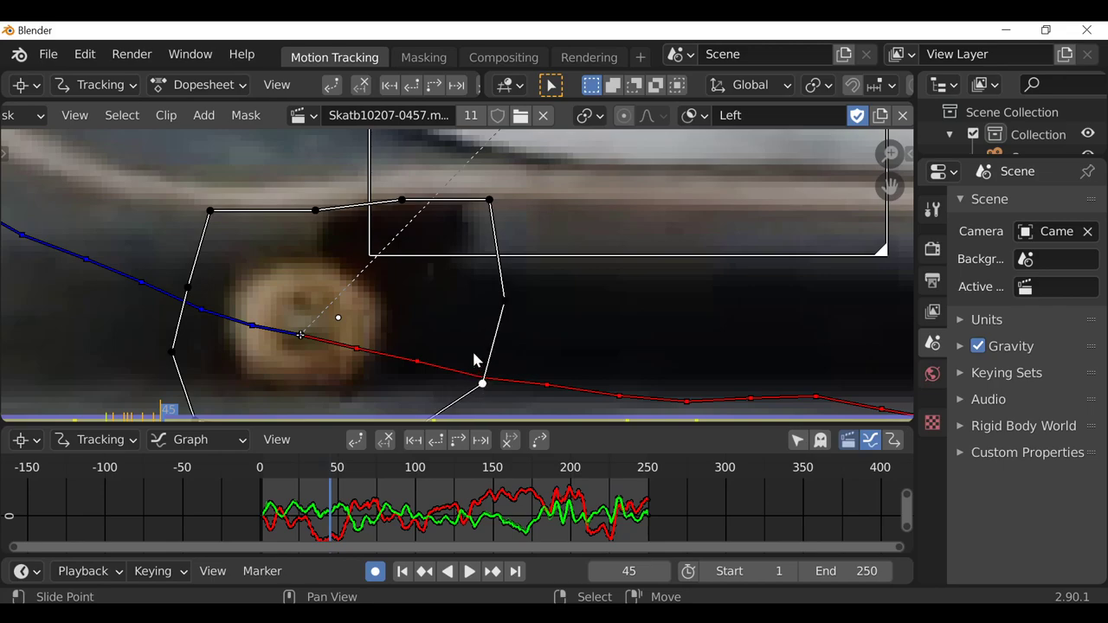
scroll(449, 324, down, 1)
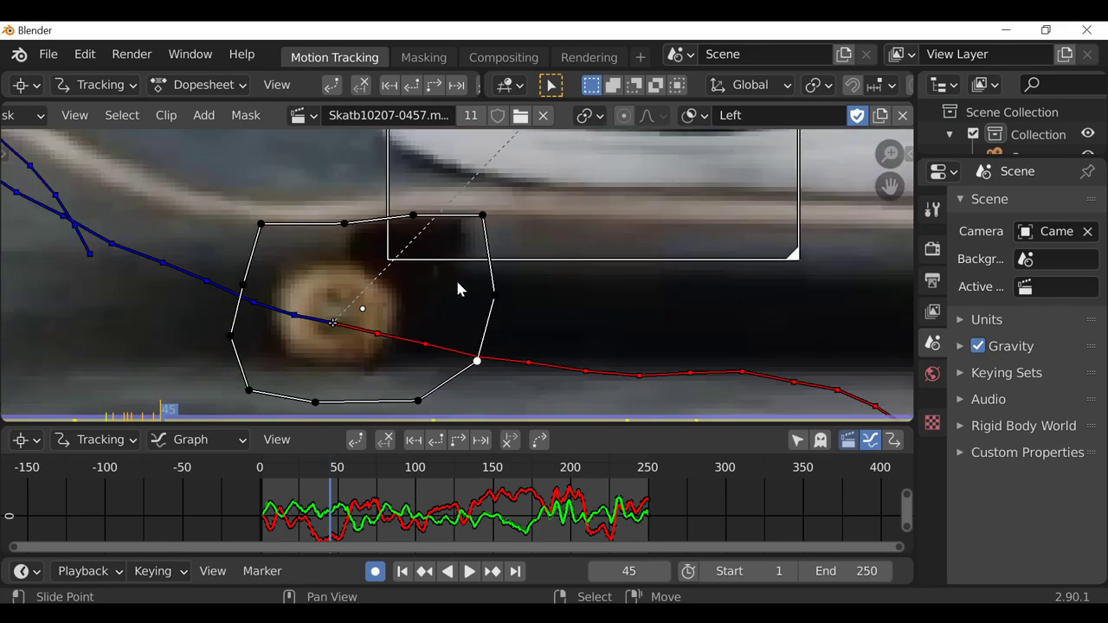
At frame 48, lower the left-wheel mask's top-edge points so the outline stays just under the deck.
scroll(456, 279, up, 1)
key(Right)
key(Right)
click(305, 177)
key(Right)
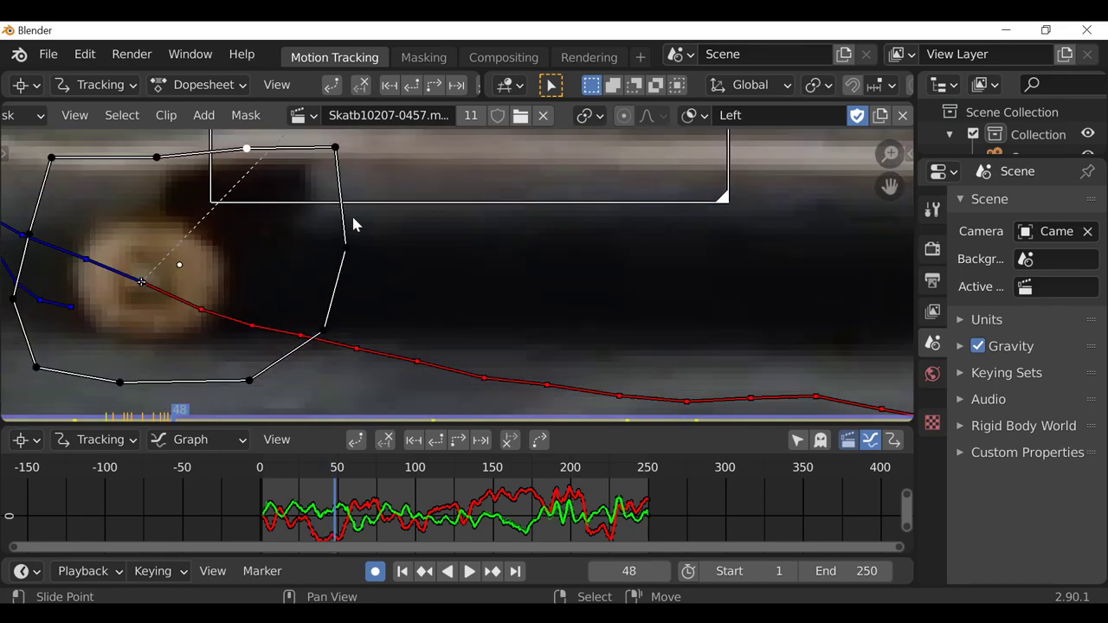
click(415, 223)
drag(322, 217, 319, 228)
drag(230, 225, 228, 235)
drag(125, 225, 125, 231)
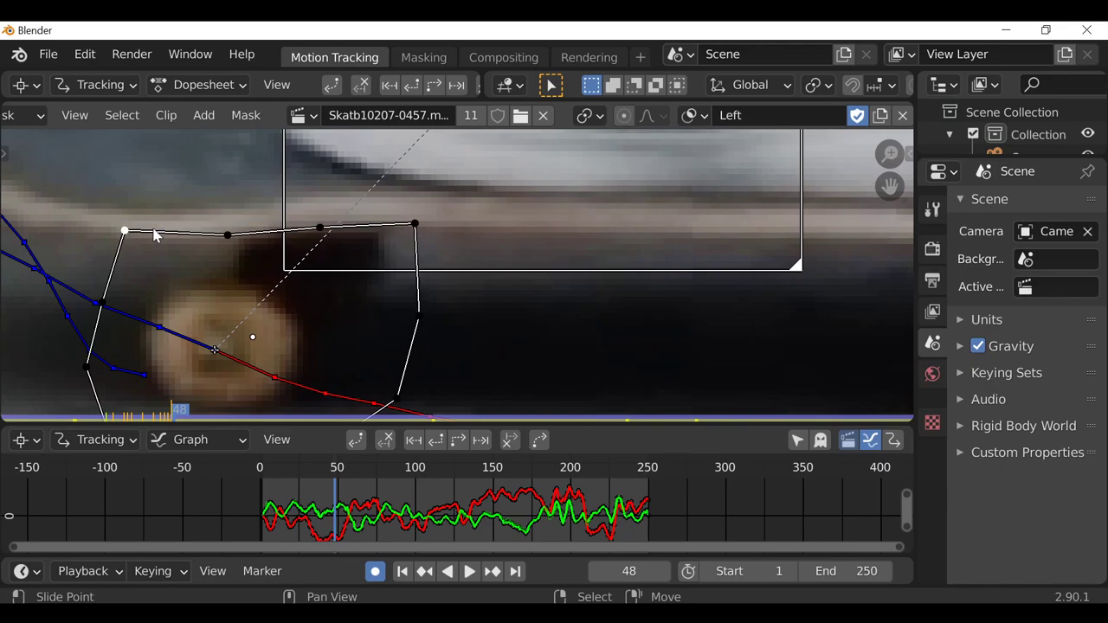
Return from the clip's last frame to frame 46 and create a new mask named Right.
key(shift+Right)
scroll(476, 277, down, 4)
scroll(478, 275, down, 2)
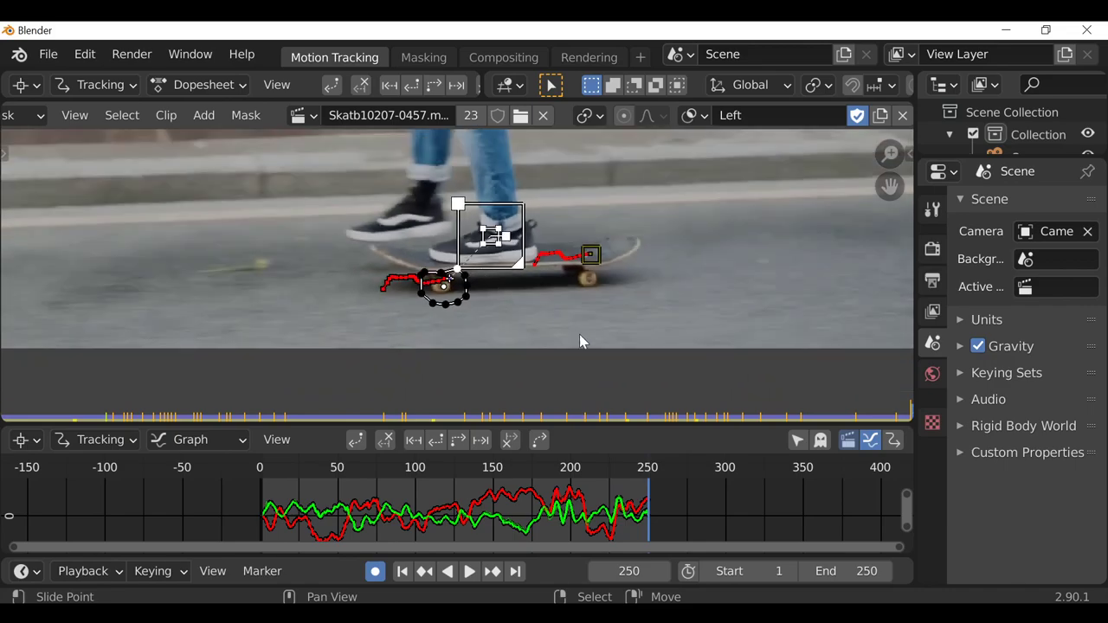
scroll(545, 323, down, 1)
middle_drag(544, 323, 448, 314)
scroll(516, 283, up, 3)
drag(336, 524, 331, 525)
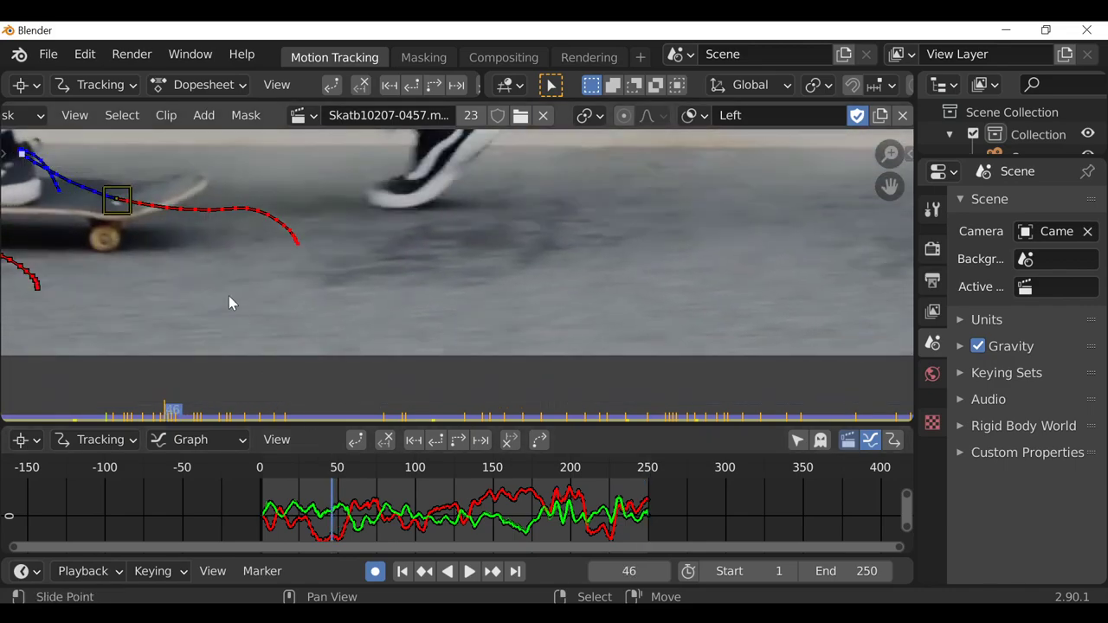
middle_drag(230, 302, 526, 301)
middle_drag(418, 254, 452, 282)
scroll(453, 282, up, 1)
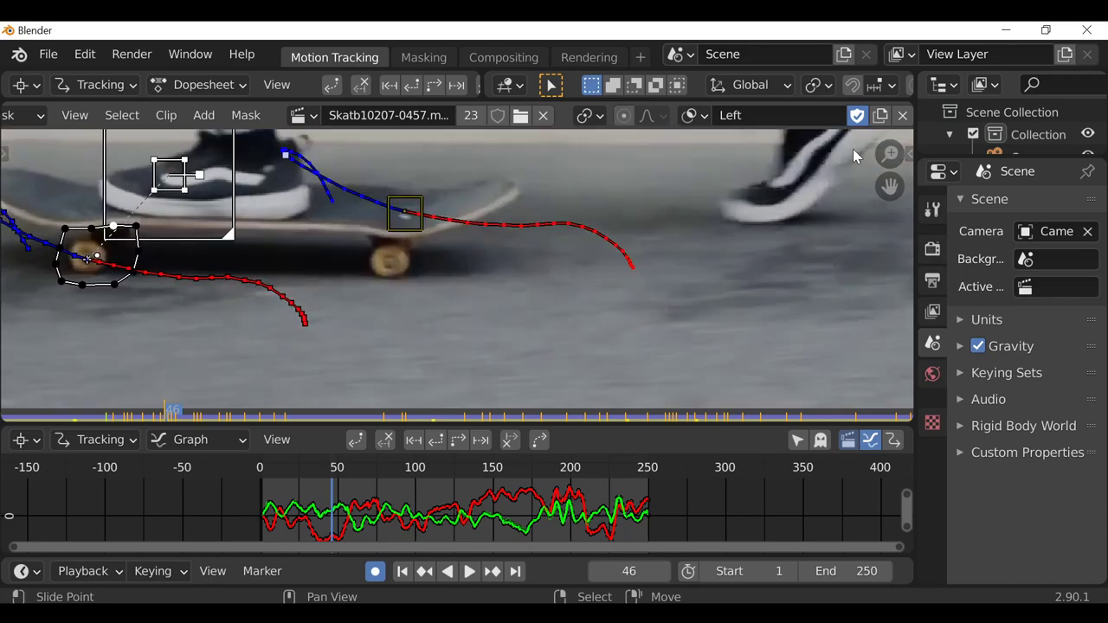
click(880, 117)
click(786, 116)
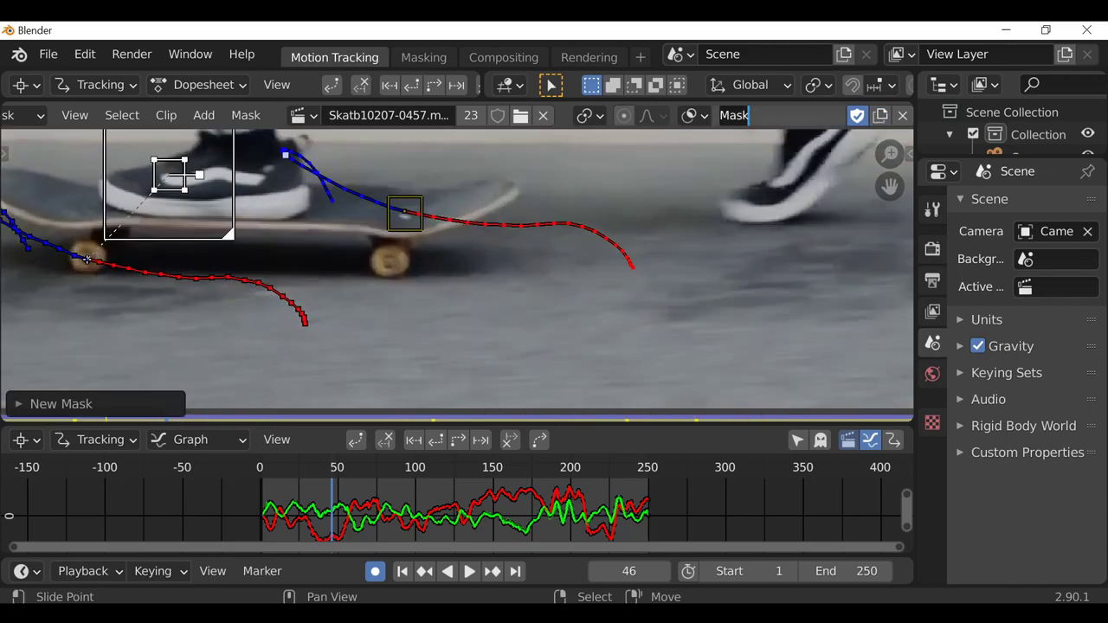
text(Right)
key(Return)
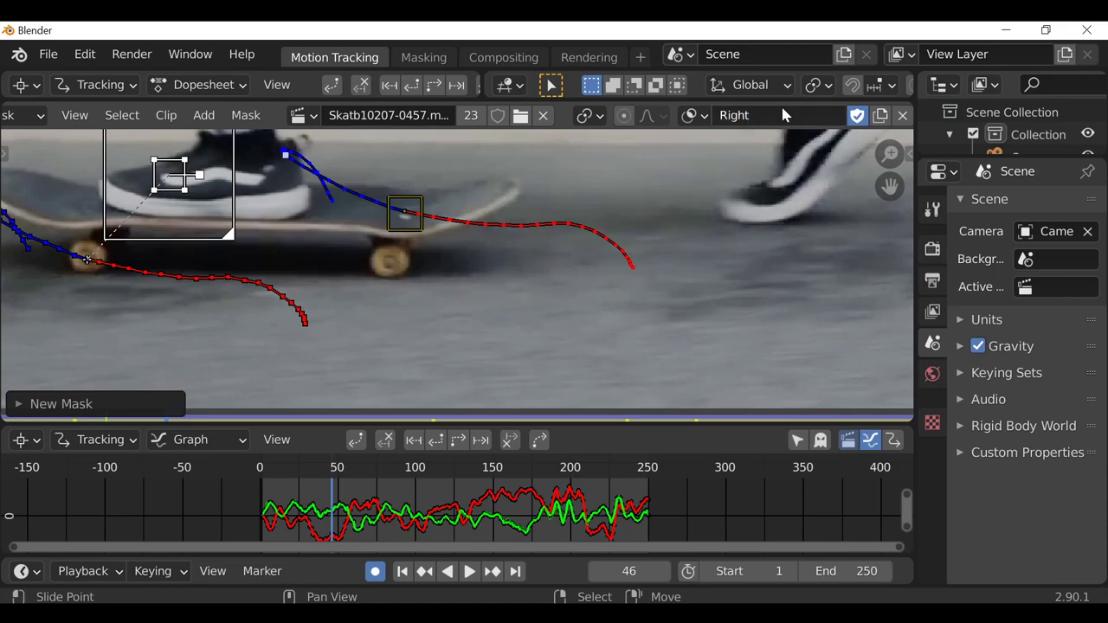
Draw a closed mask outline around the right wheel and its truck, starting just under the deck.
scroll(573, 235, up, 4)
middle_drag(486, 236, 491, 251)
ctrl+click(468, 232)
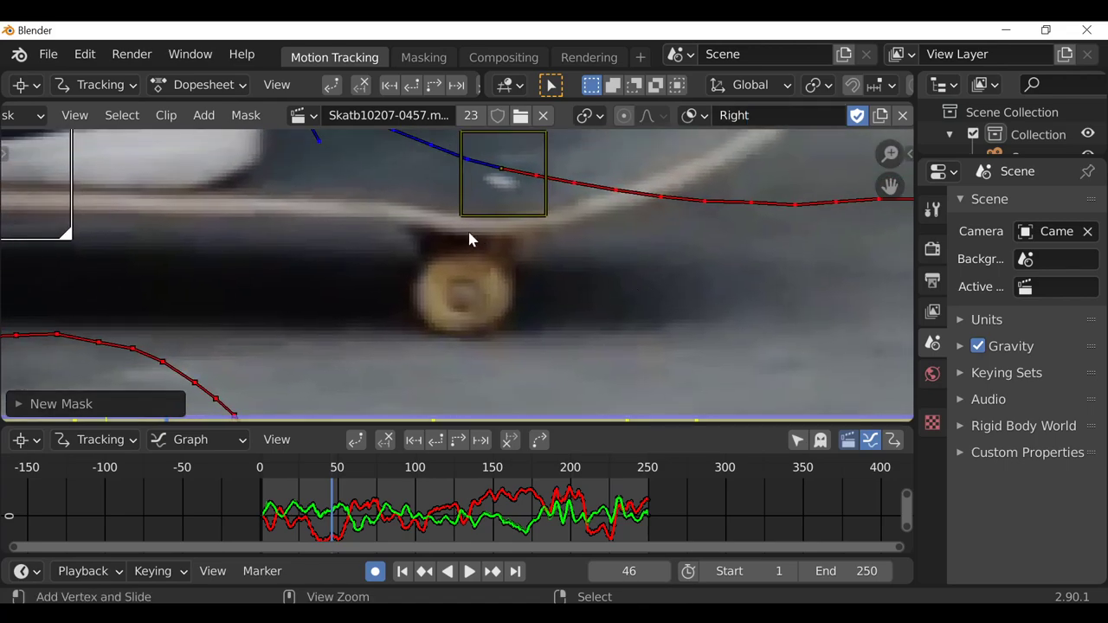
ctrl+click(560, 226)
ctrl+click(557, 262)
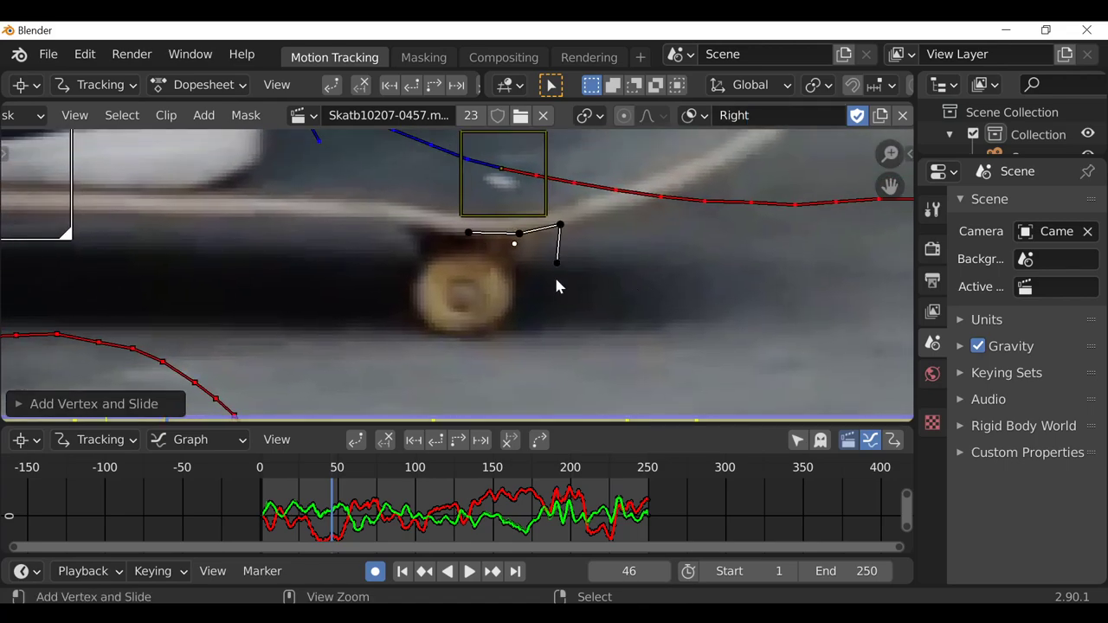
ctrl+click(527, 382)
ctrl+click(464, 391)
ctrl+click(396, 372)
ctrl+click(376, 250)
ctrl+click(392, 216)
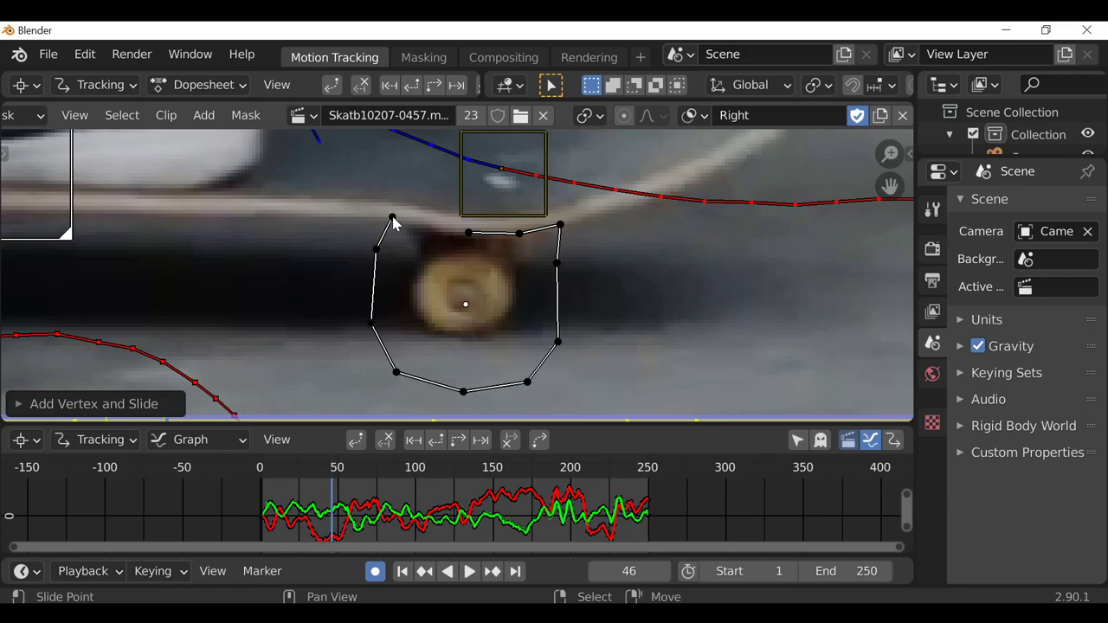
key(alt+c)
Spread the right-wheel mask's points outward to leave more room around the wheel and its truck.
drag(393, 220, 372, 255)
drag(372, 328, 359, 333)
drag(395, 385, 376, 391)
drag(473, 400, 526, 399)
drag(559, 265, 586, 264)
drag(561, 226, 578, 227)
drag(475, 239, 462, 237)
drag(563, 350, 569, 368)
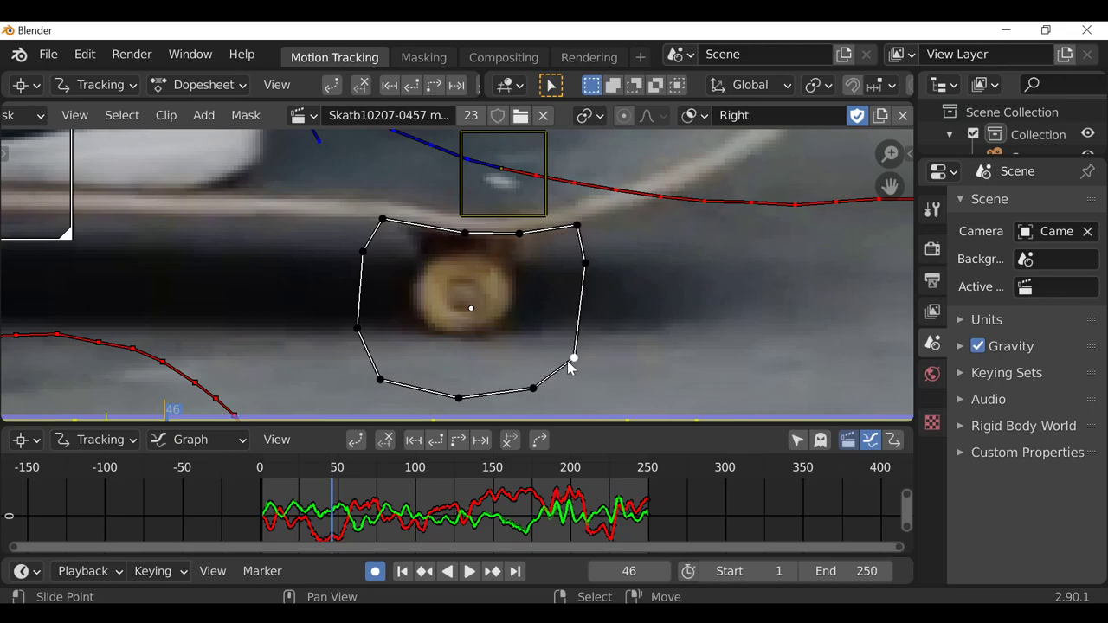
Parent all the right-wheel mask points to the motion track above the right wheel.
scroll(521, 249, down, 2)
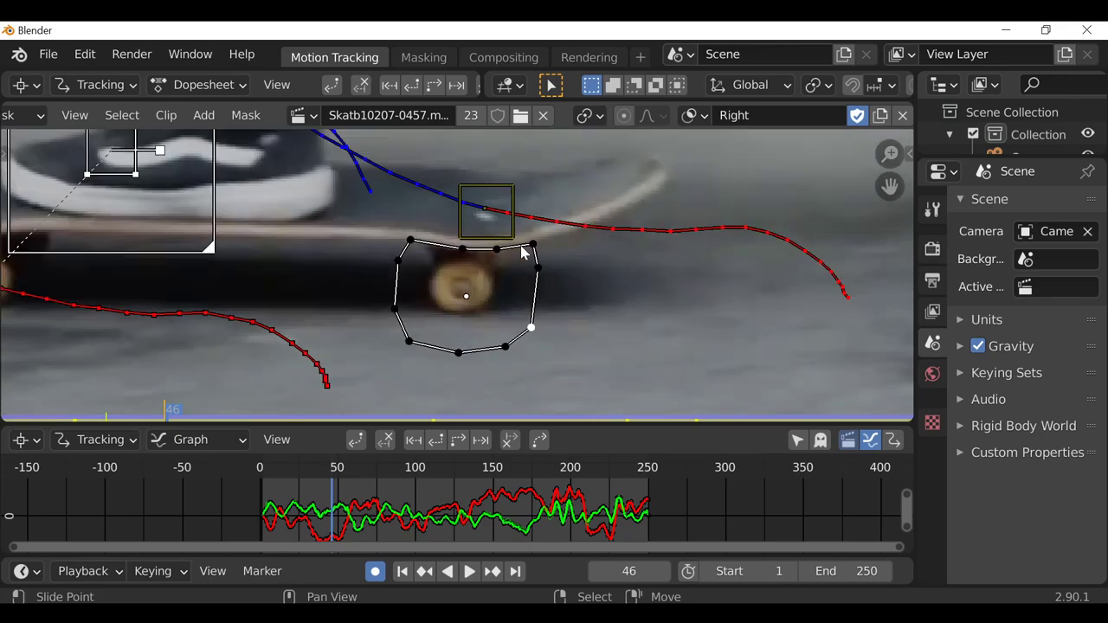
click(494, 198)
key(a)
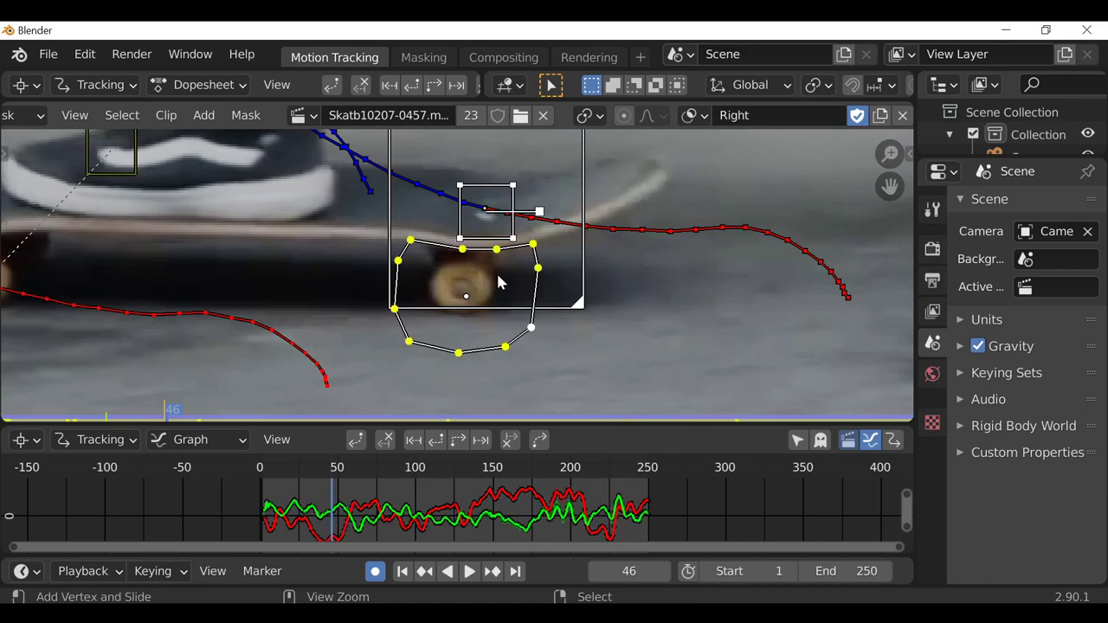
Examine how well the right-wheel mask follows the wheel from frame 46 to frame 63.
mouse_move(336, 517)
mouse_down()
mouse_move(354, 518)
mouse_move(331, 519)
mouse_up()
scroll(433, 342, up, 2)
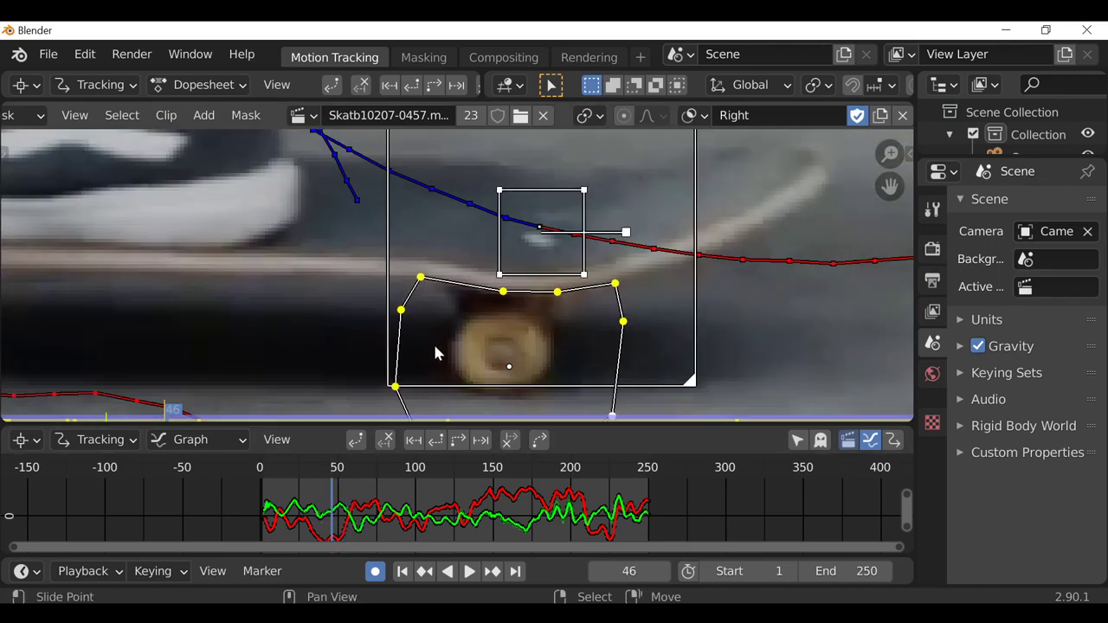
scroll(419, 331, down, 1)
middle_drag(416, 330, 368, 334)
key(Right)
key(Right)
key(Right)
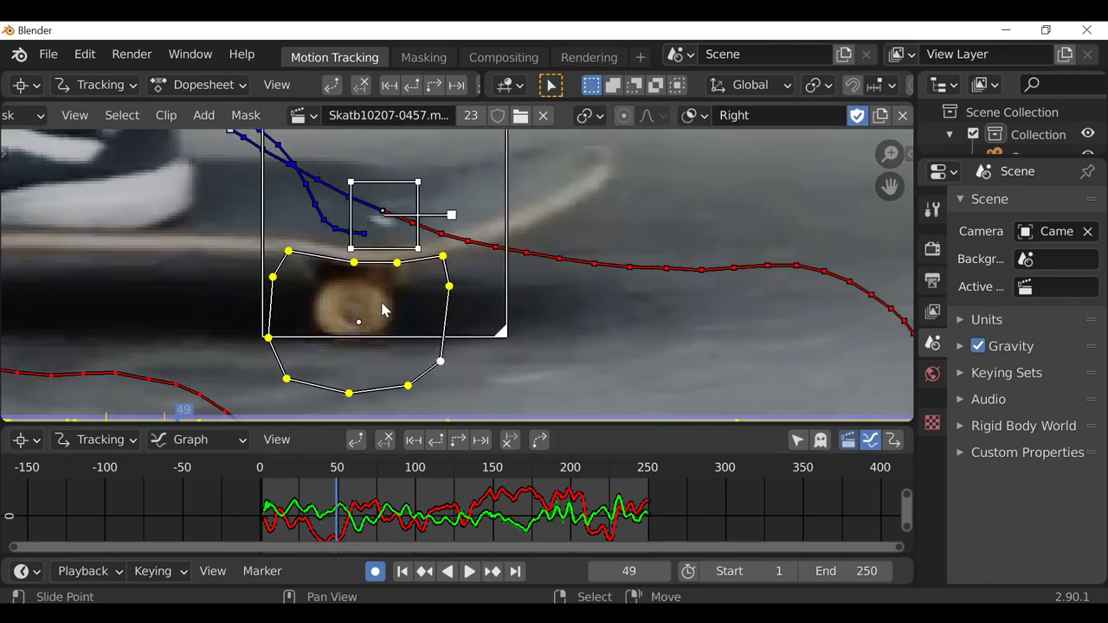
middle_drag(370, 292, 490, 326)
scroll(489, 326, up, 3)
key(Right)
key(Right)
key(Right)
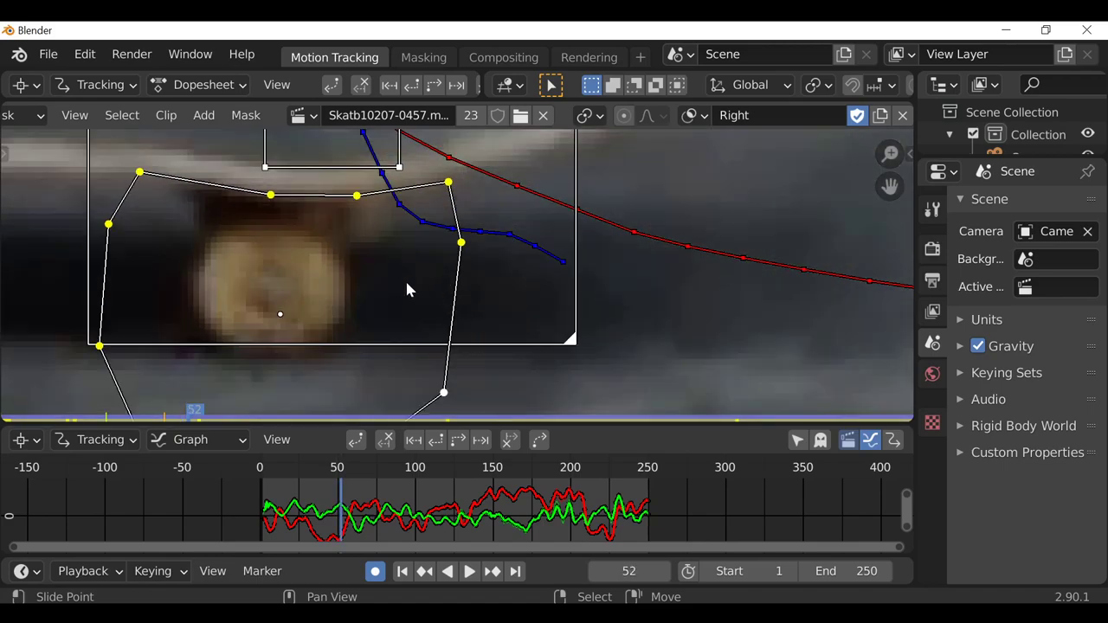
scroll(407, 290, down, 3)
key(Right)
key(Right)
key(Right)
key(Right)
scroll(460, 322, up, 3)
key(Right)
key(Right)
key(Right)
key(Right)
key(Right)
key(Right)
key(Right)
scroll(371, 217, down, 3)
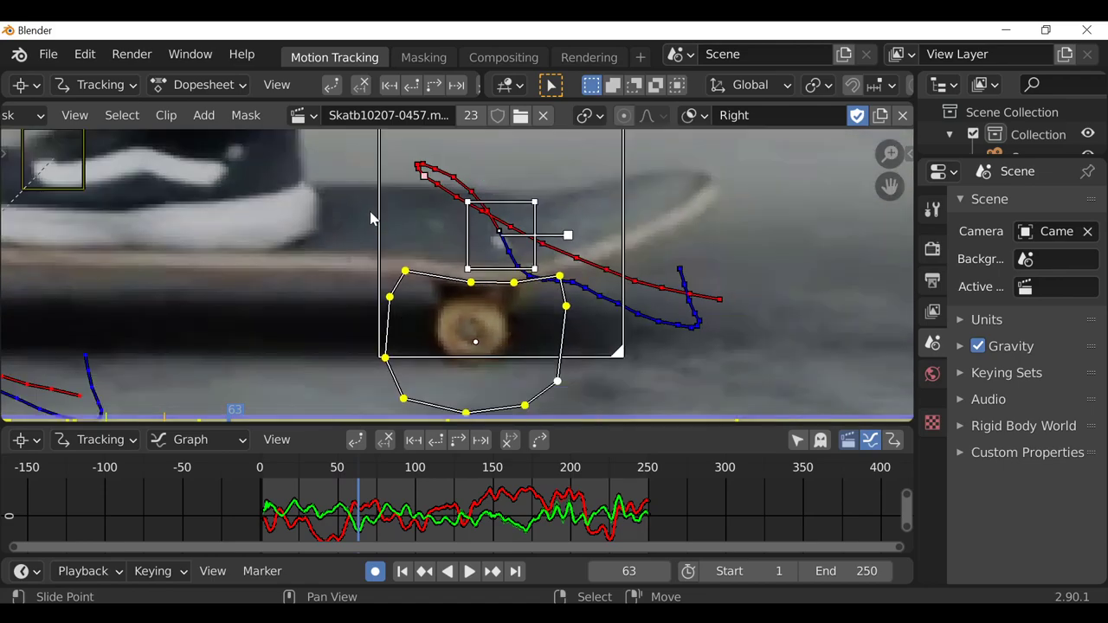
Continue checking the right-wheel mask against the wheel and the planted shoe up to frame 142.
key(Right)
key(Right)
key(Right)
scroll(401, 236, up, 1)
key(Right)
key(Right)
key(Right)
key(Right)
key(Right)
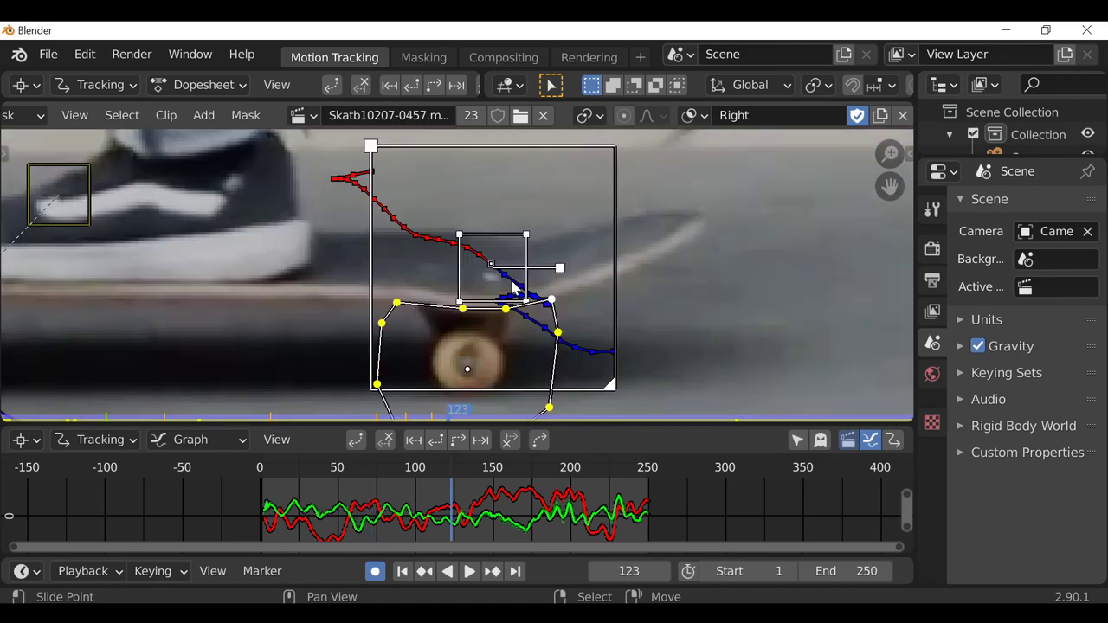
key(Right)
key(Right)
key(Right)
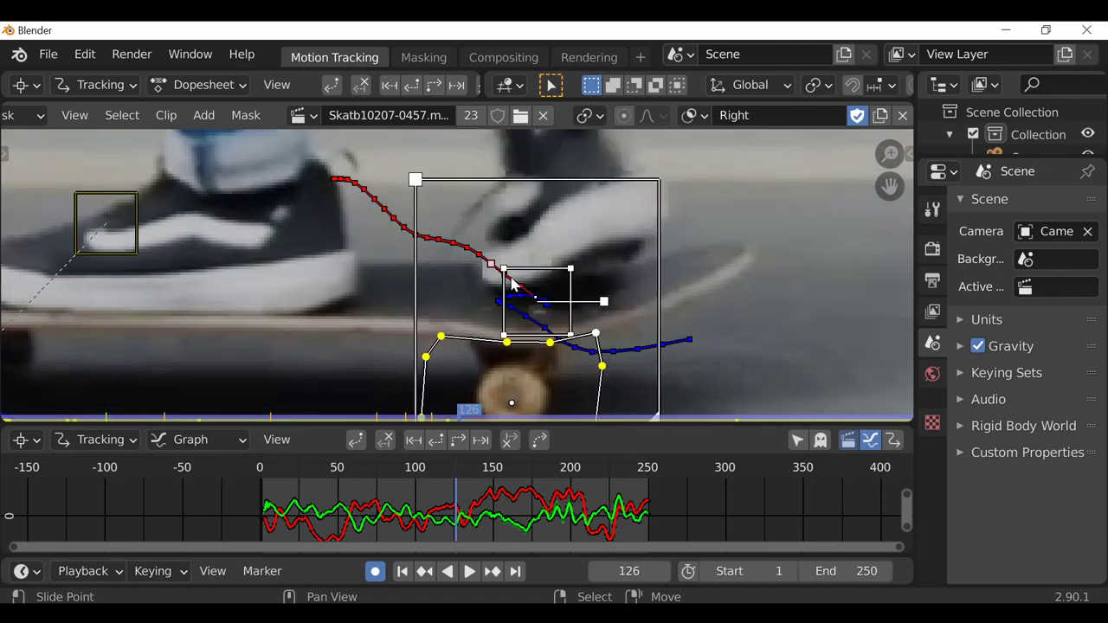
scroll(539, 234, up, 3)
key(Right)
scroll(540, 229, down, 1)
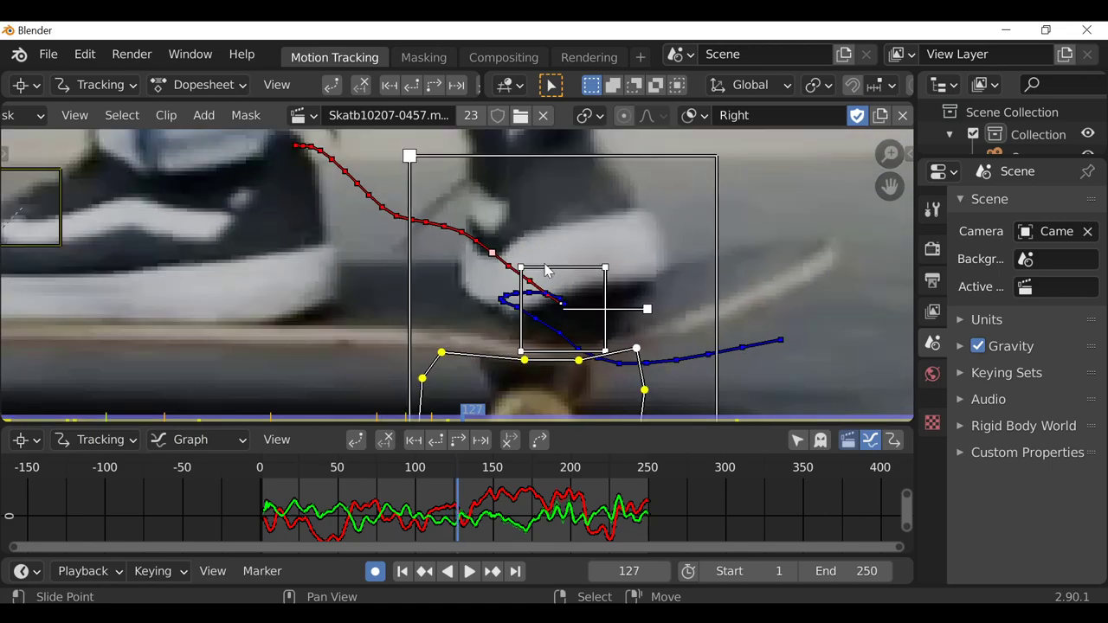
key(Right)
key(Right)
key(Right)
key(Right)
key(Right)
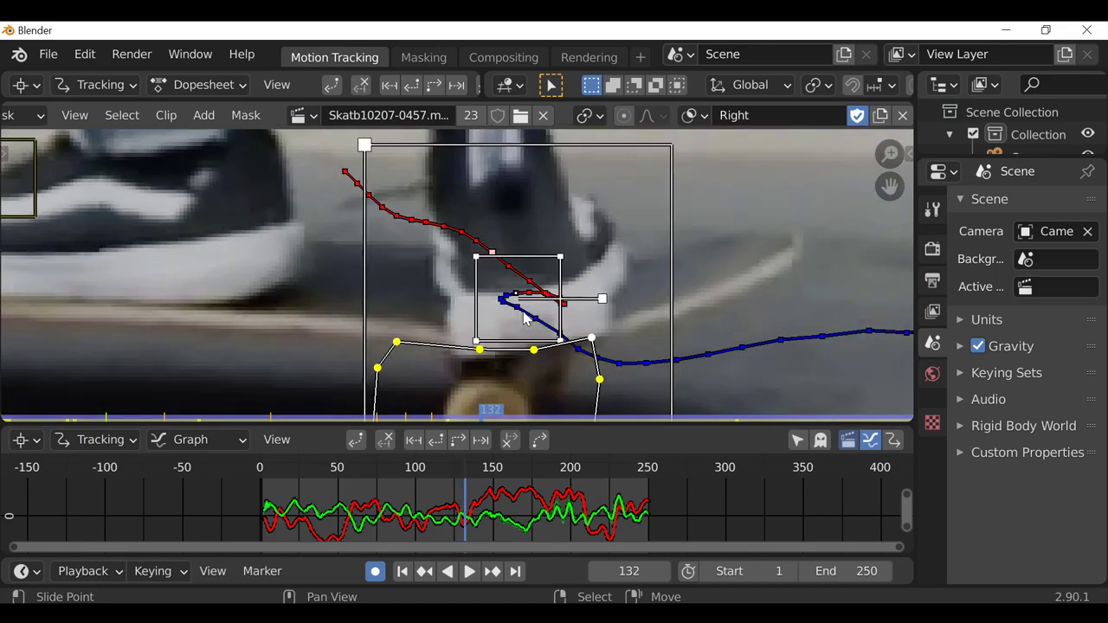
scroll(486, 236, down, 1)
key(Right)
key(Right)
key(Right)
key(Right)
key(Right)
key(Right)
key(Right)
key(Right)
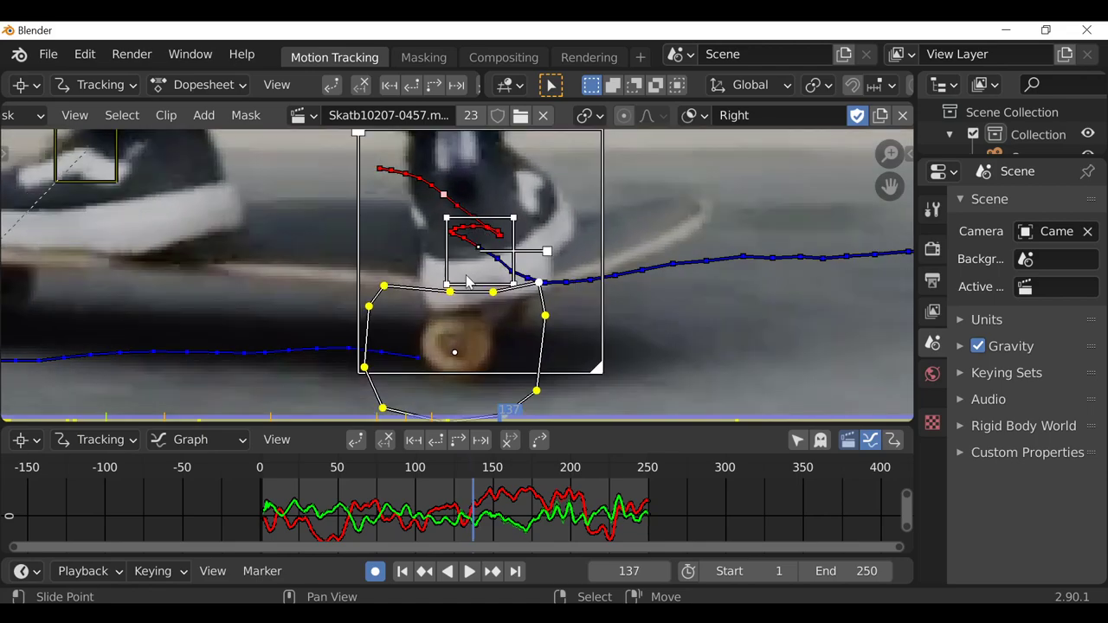
scroll(416, 251, up, 2)
key(Right)
key(Right)
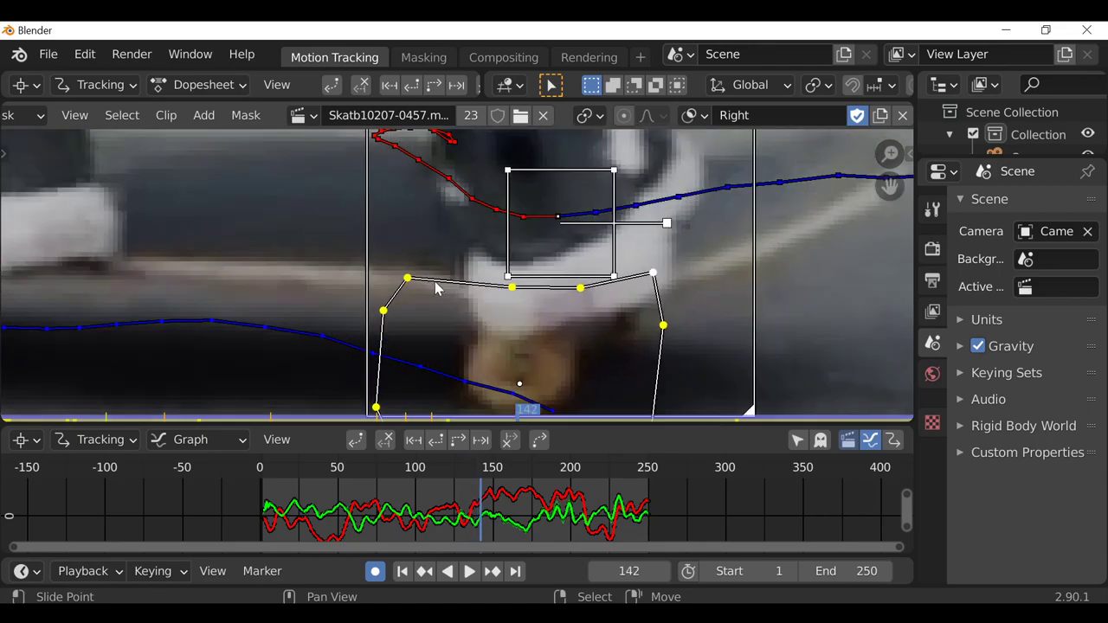
Go back from frame 142 to frame 130, checking the mask's fit where the shoe meets the deck.
key(Left)
key(Left)
key(Left)
key(Left)
key(Left)
scroll(559, 306, down, 2)
key(Left)
key(Left)
key(Left)
key(Left)
key(Left)
key(Left)
key(Left)
key(Left)
key(Left)
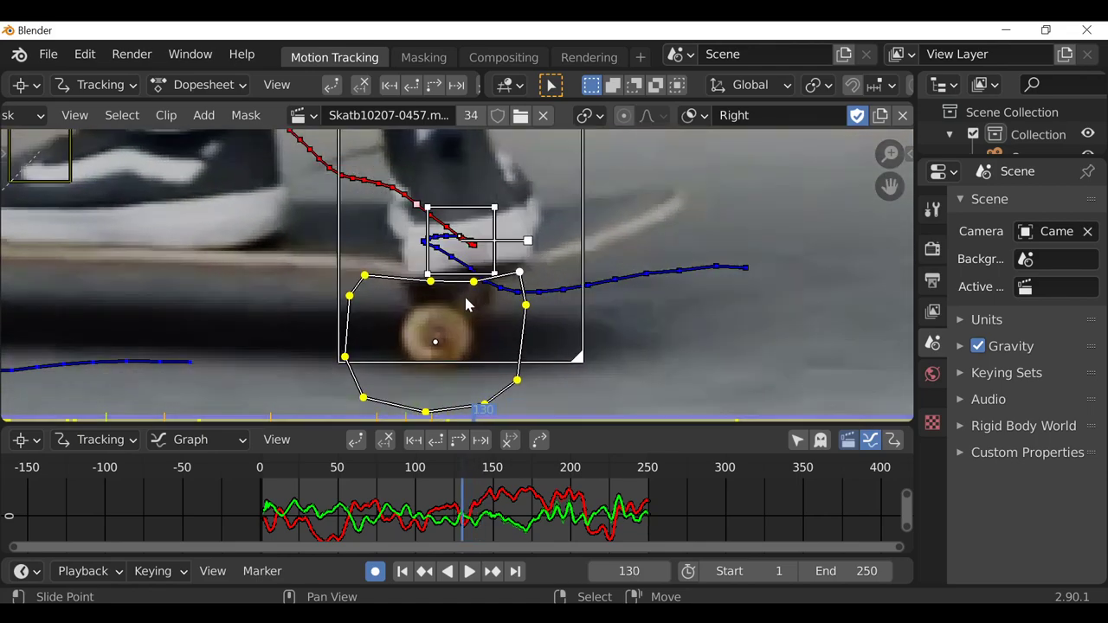
Try reshaping the right-wheel mask's upper edge under the shoe on frames 130 to 132.
scroll(447, 288, up, 1)
key(Right)
key(Right)
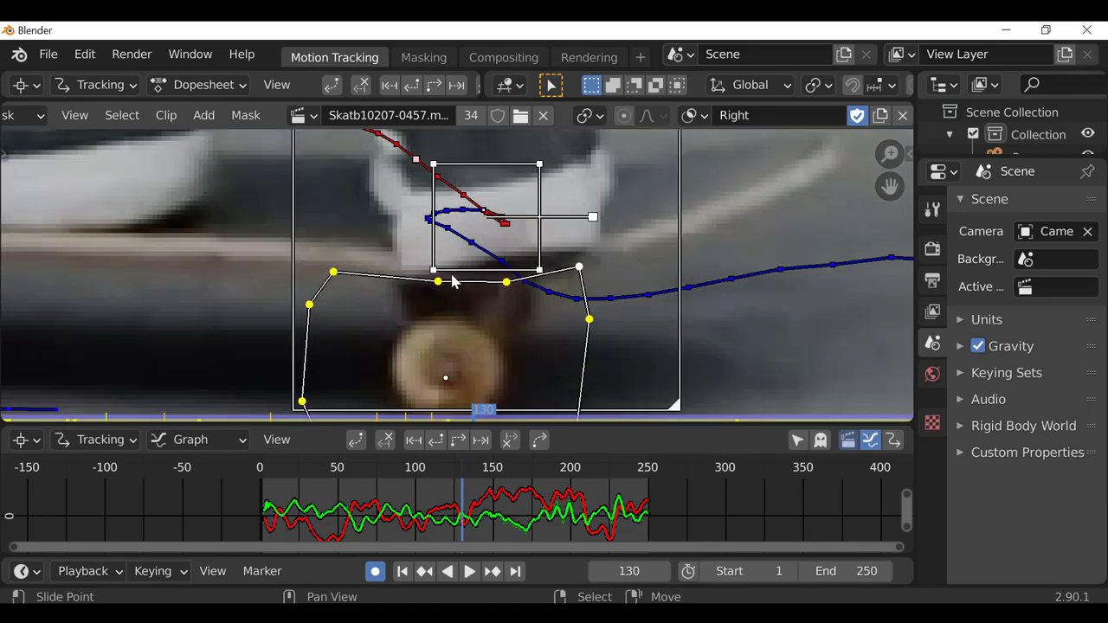
drag(432, 288, 416, 280)
drag(507, 280, 590, 254)
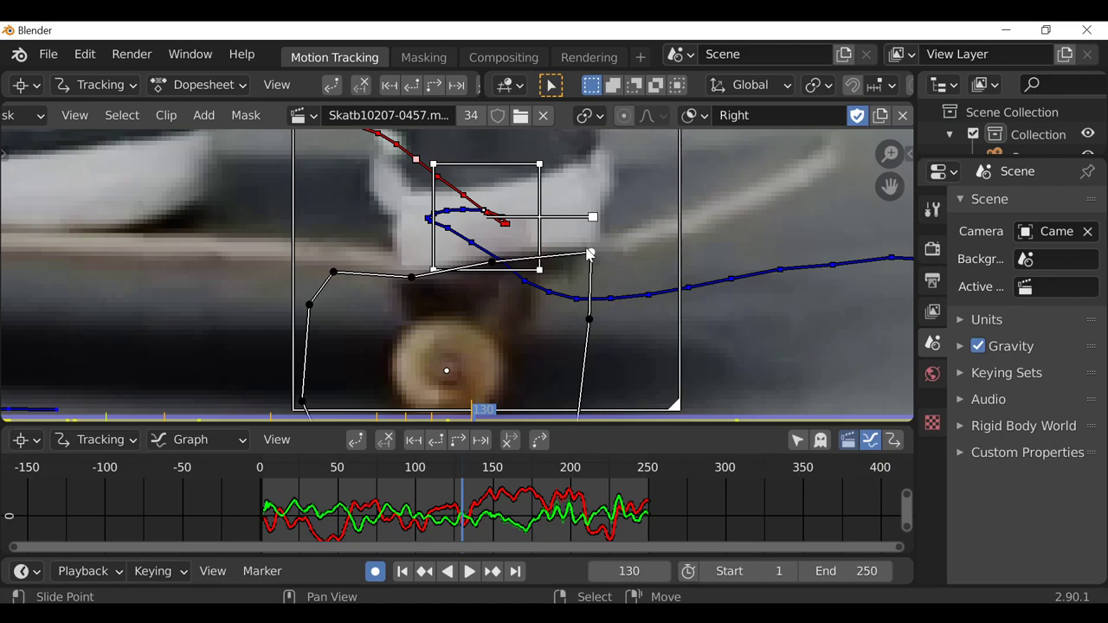
key(Right)
drag(473, 261, 484, 268)
drag(569, 253, 570, 262)
drag(389, 277, 378, 295)
key(Right)
drag(467, 269, 470, 277)
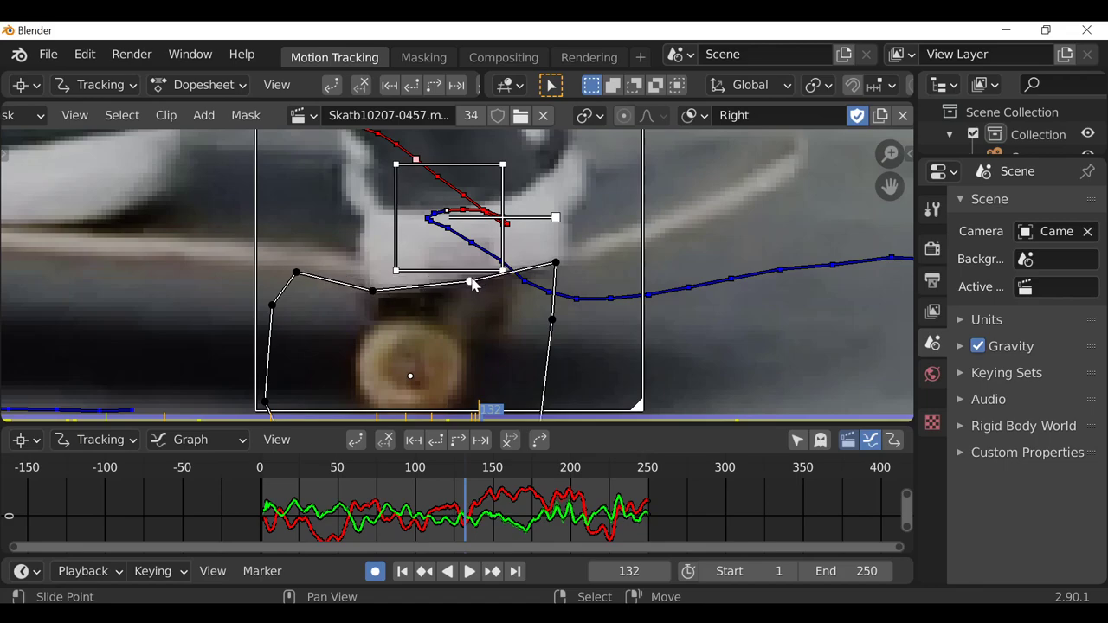
Undo the upper-edge point edits made to the right-wheel mask on frames 130 to 132.
key(ctrl+z)
key(ctrl+z)
key(ctrl+z)
key(ctrl+z)
key(ctrl+z)
Go back to frame 128 and adjust the right-wheel mask's upper-edge points along the deck to key its shape.
key(Left)
key(Left)
key(Left)
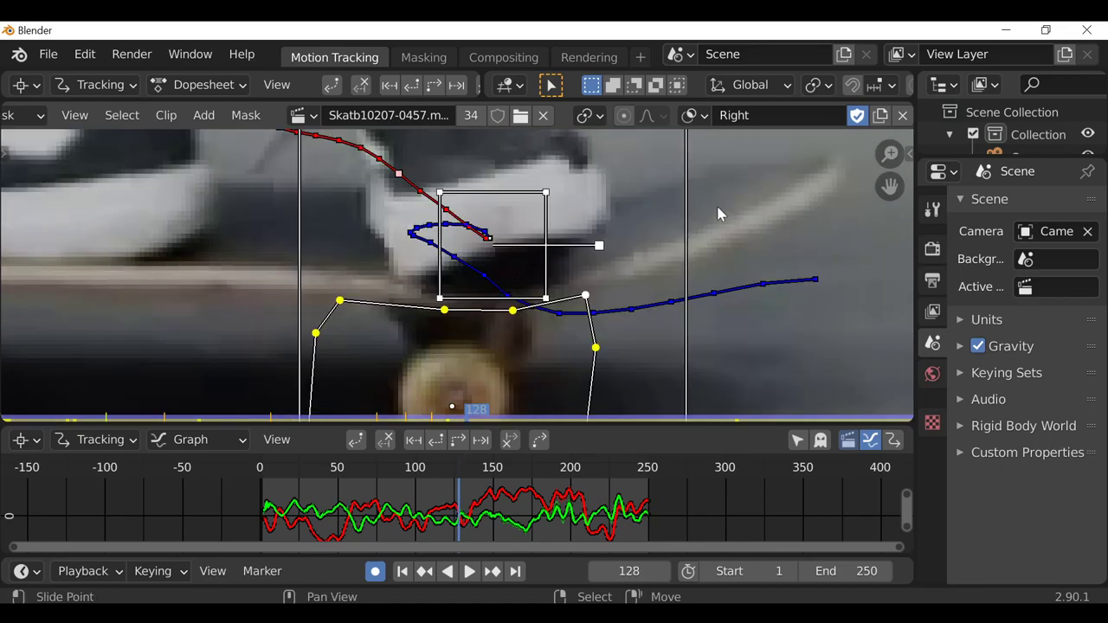
click(881, 117)
key(ctrl+z)
scroll(554, 190, down, 2)
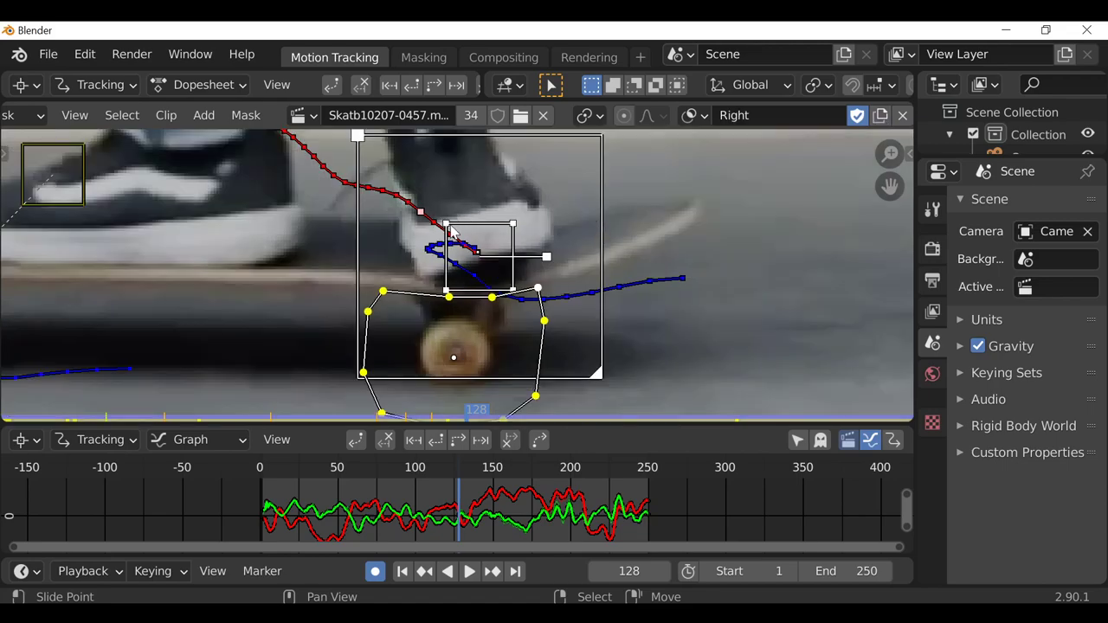
scroll(477, 217, up, 4)
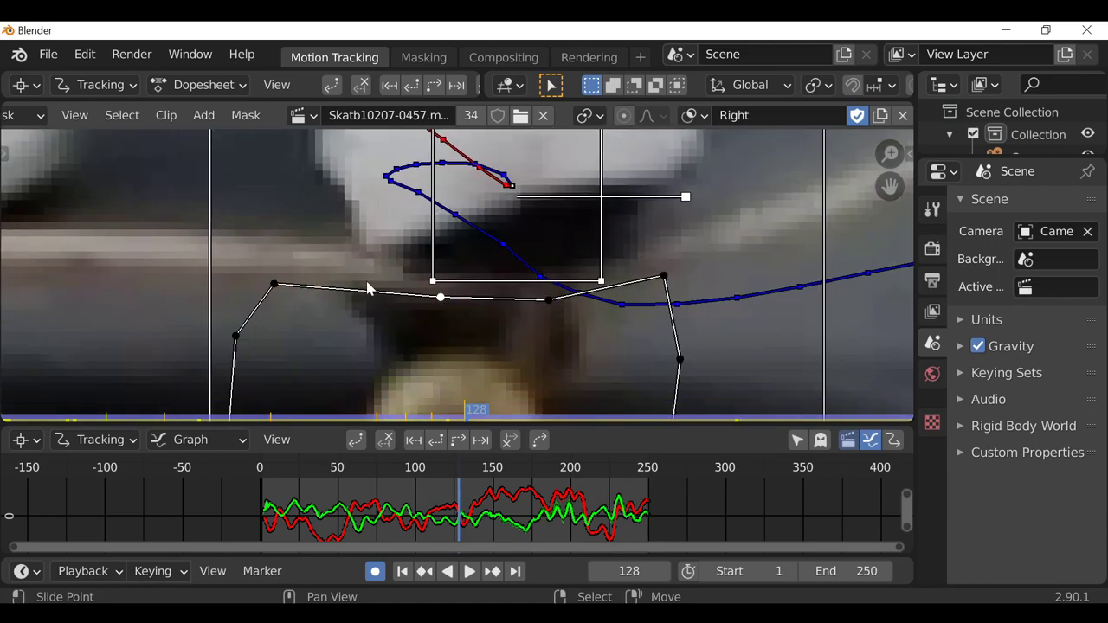
click(275, 282)
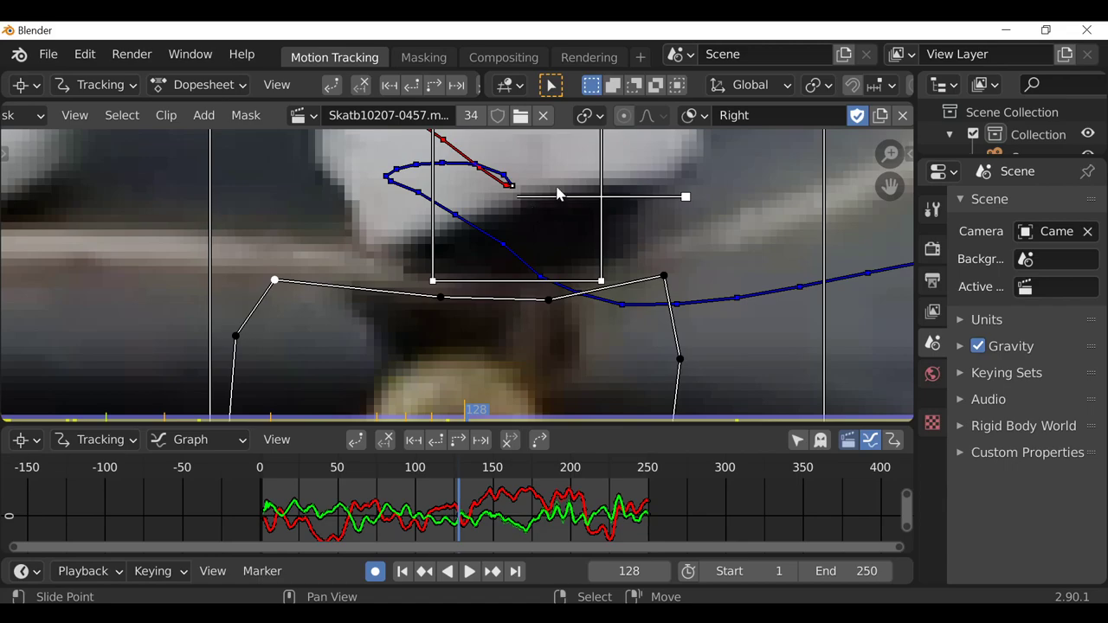
Advance to frame 133 and adjust the right-wheel mask's upper-right point to key the shape there.
scroll(519, 338, down, 3)
key(Right)
key(Right)
key(Right)
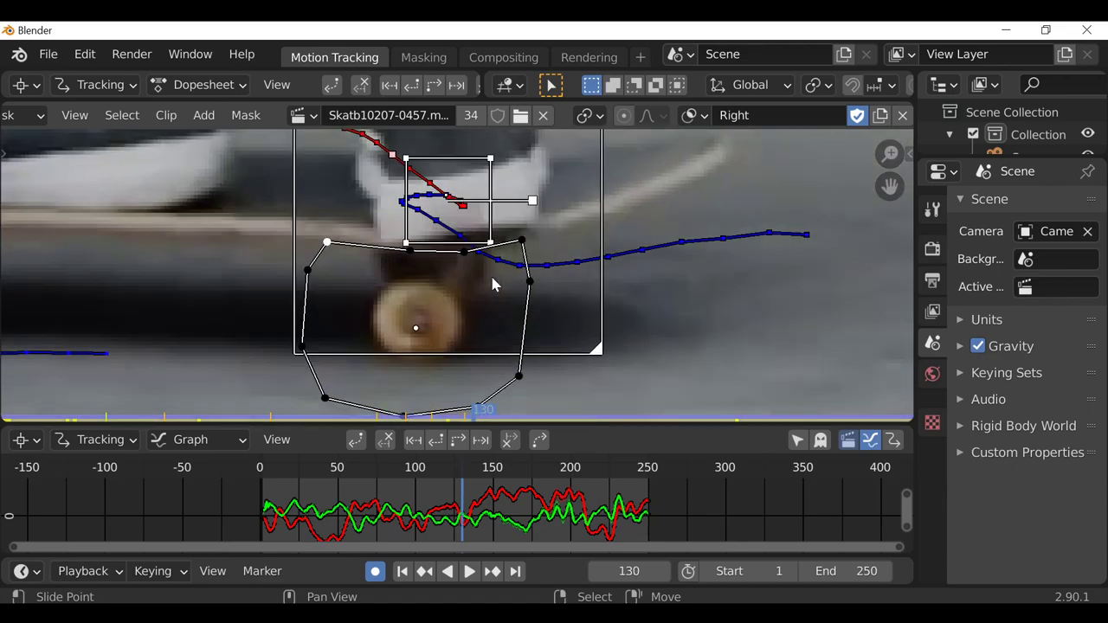
key(Right)
key(Right)
click(490, 246)
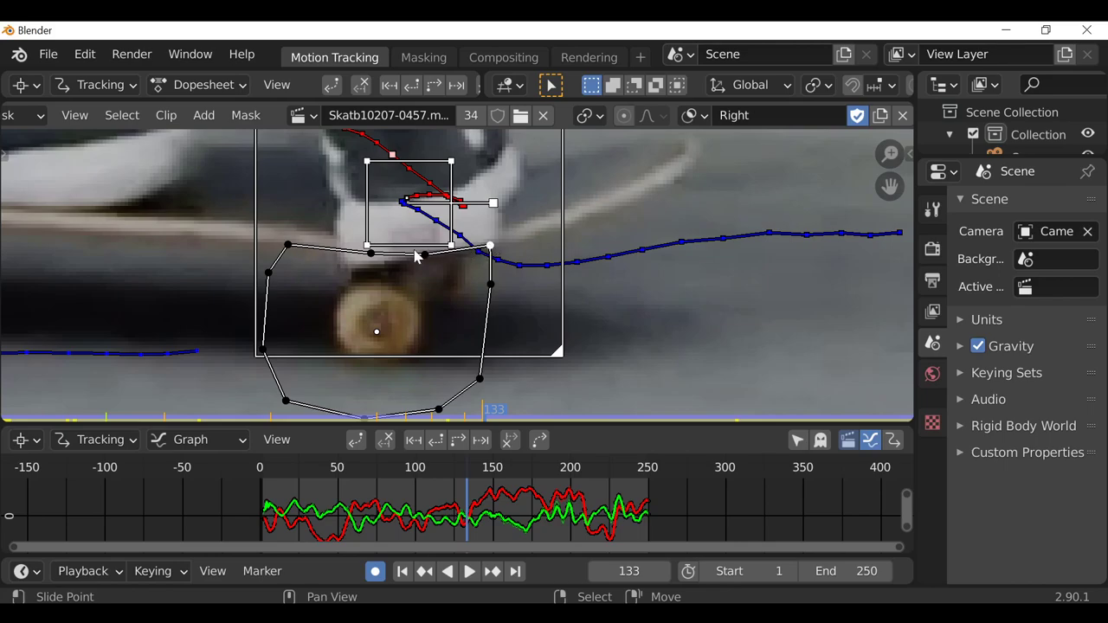
Move the right-wheel mask's upper-edge points to fit the deck and shoe on frame 136 and the frames after it.
scroll(509, 258, up, 3)
key(Right)
key(Right)
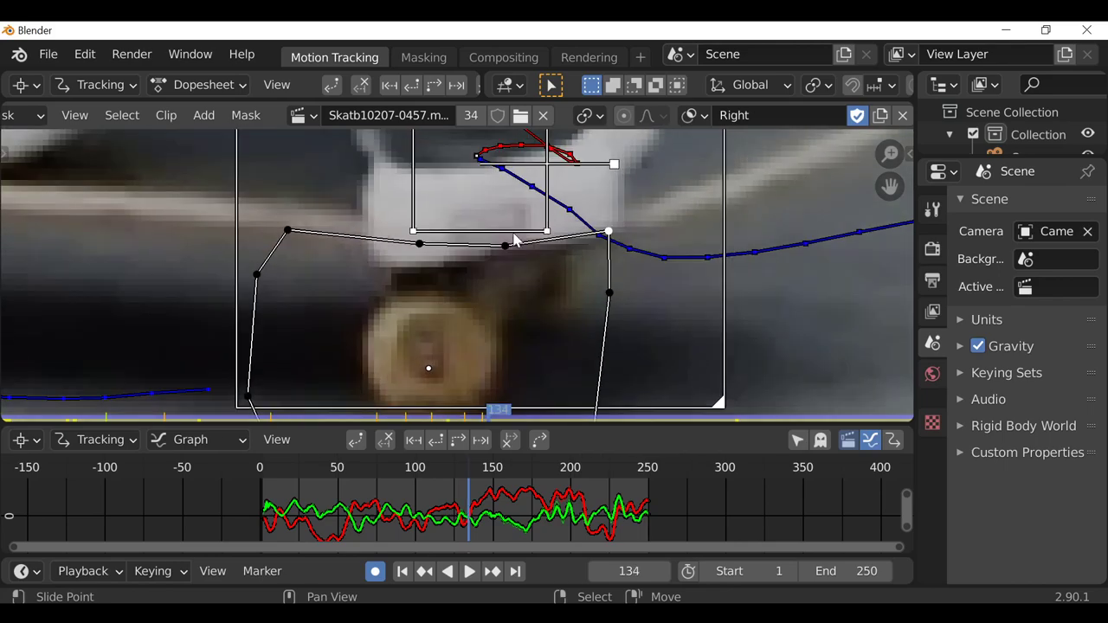
key(Right)
click(318, 251)
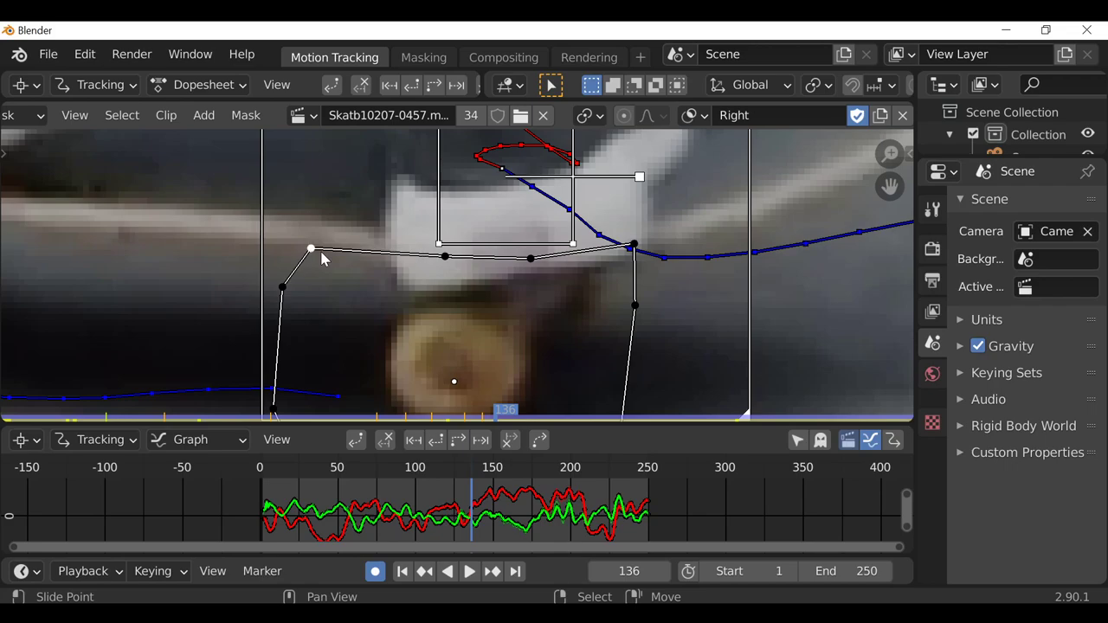
drag(637, 253, 663, 253)
drag(543, 268, 572, 277)
Continue keyframing right-wheel mask corrections from frame 142 through the clip's end at frame 250.
scroll(555, 267, down, 3)
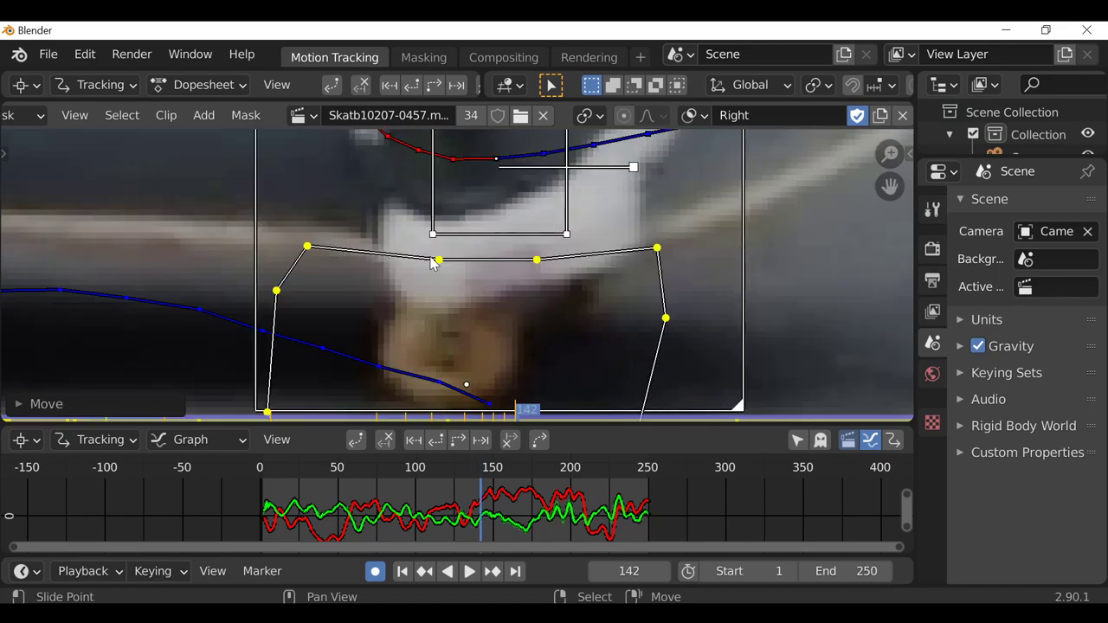
key(Right)
key(Right)
middle_drag(428, 256, 416, 267)
drag(368, 265, 374, 268)
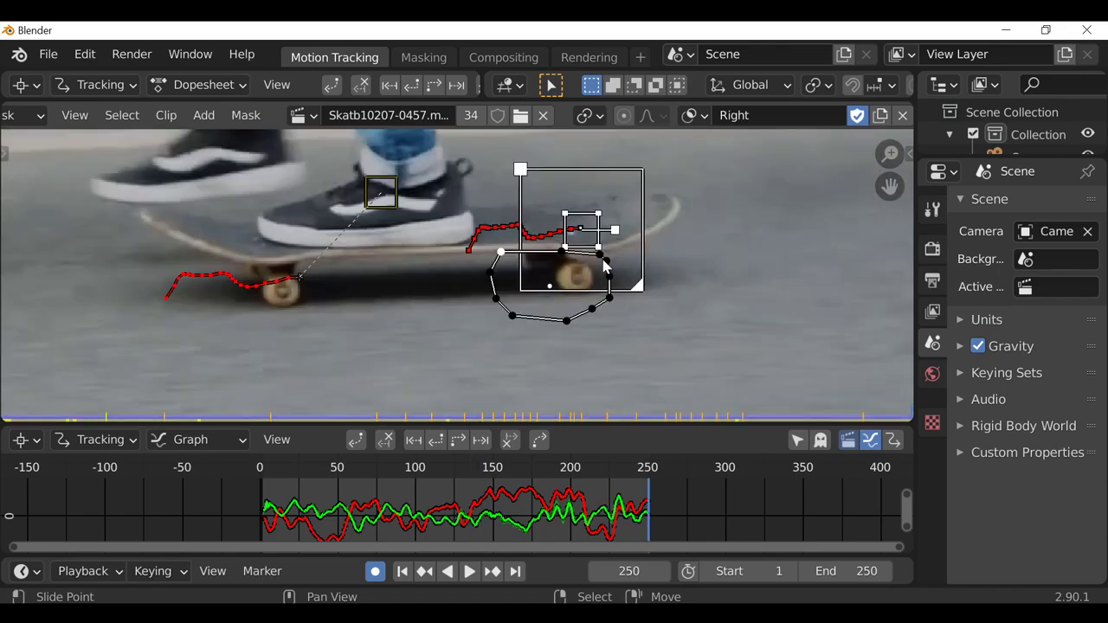
Create a new mask for the clip and name it Garbage.
click(879, 115)
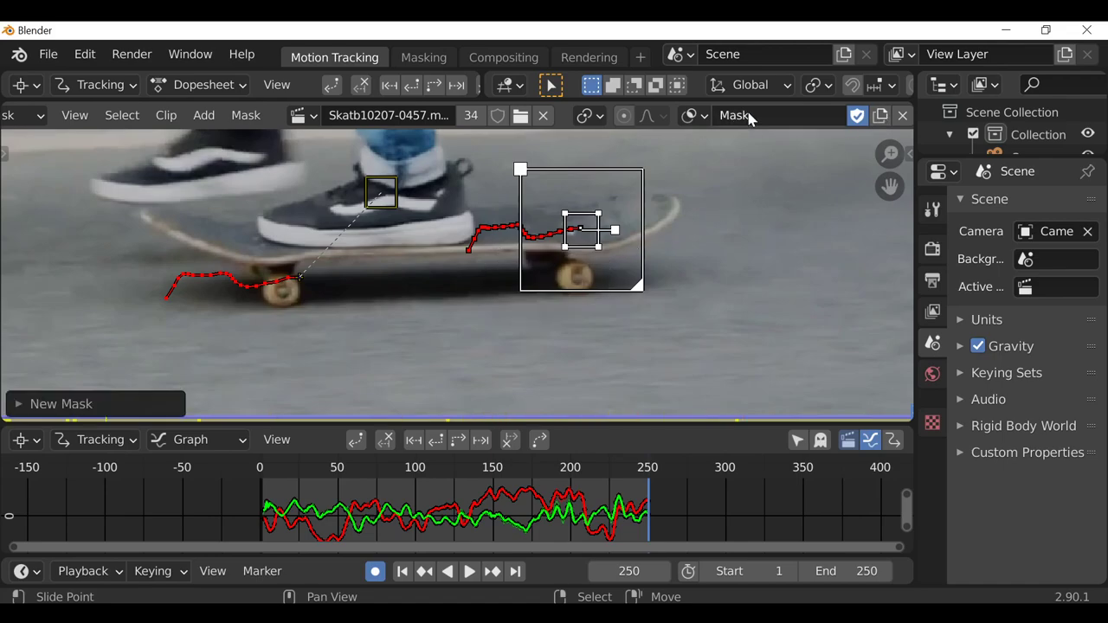
click(749, 116)
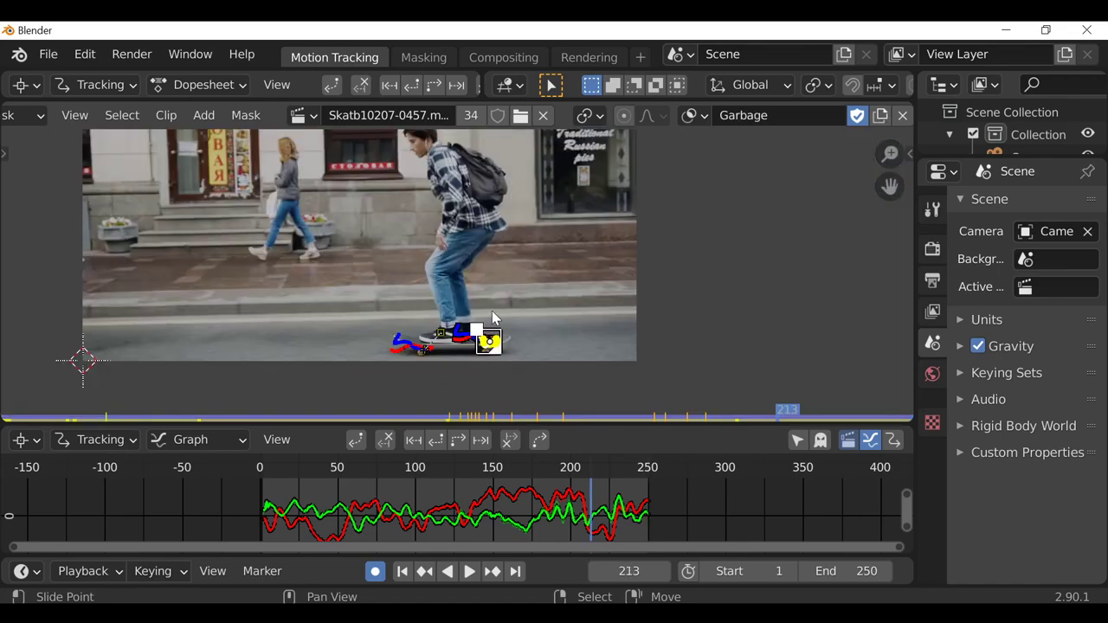
shift+scroll(498, 320, up, 2)
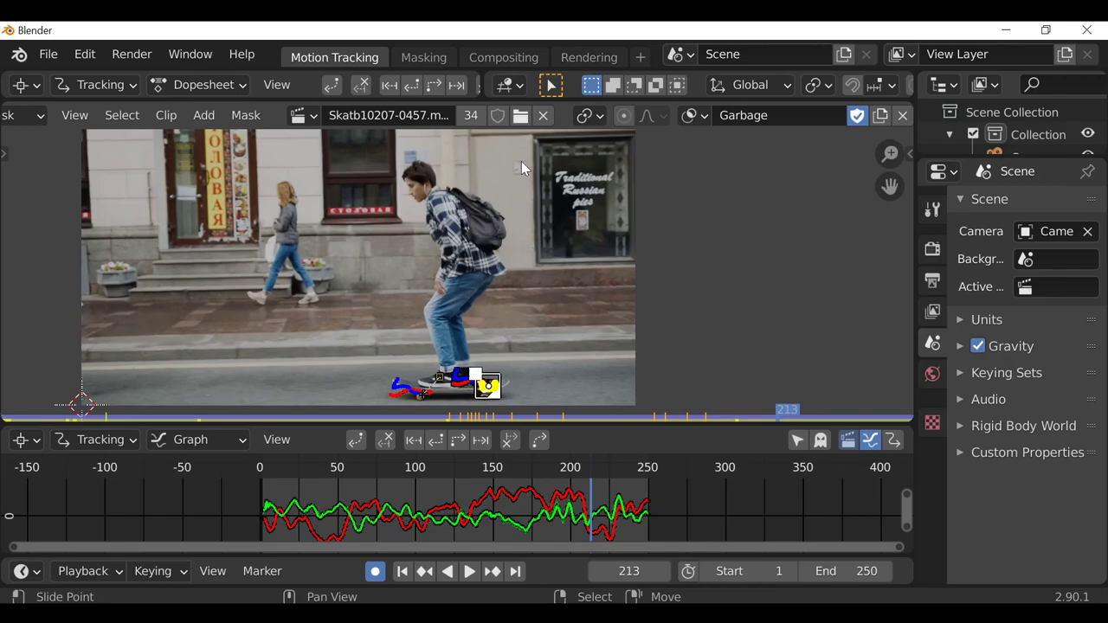
Switch to the Compositing workspace, enable Use Nodes and delete the Render Layers node.
click(501, 57)
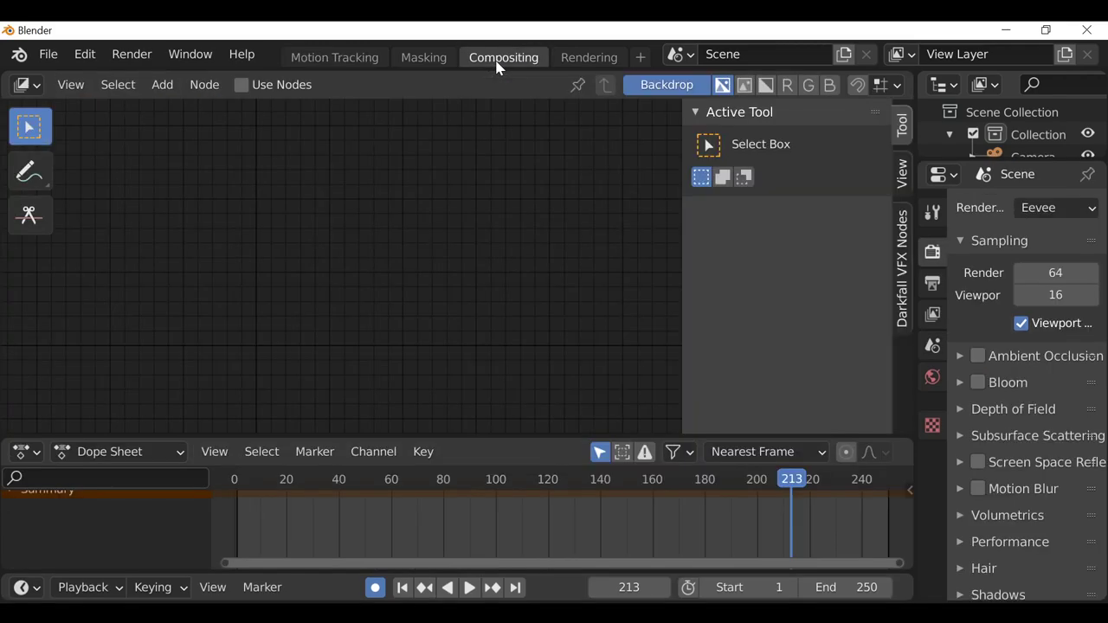
key(t)
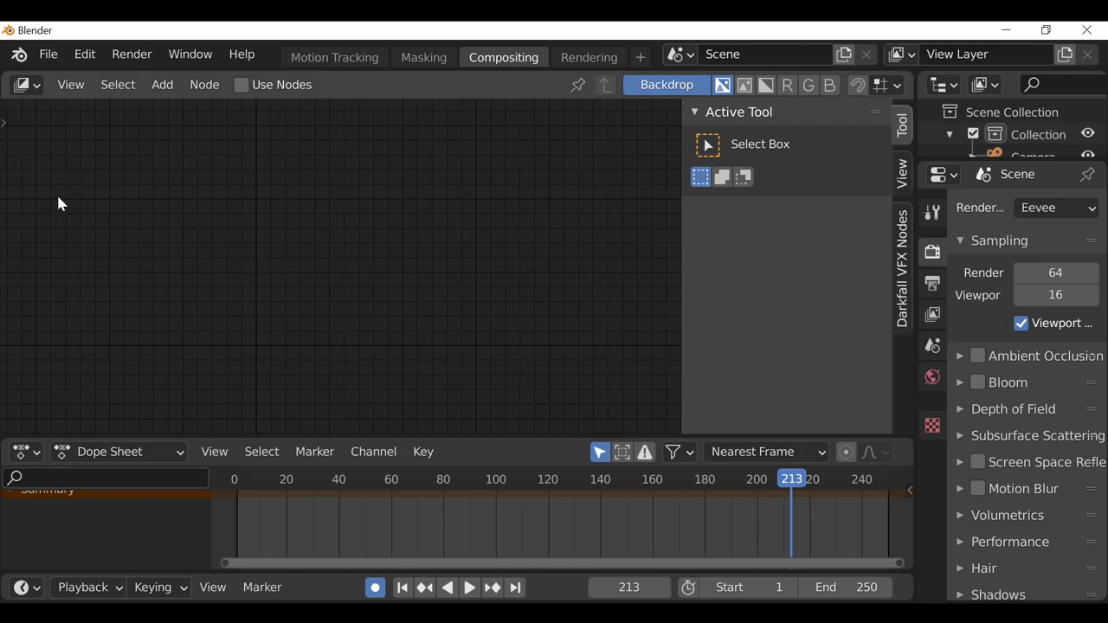
click(241, 84)
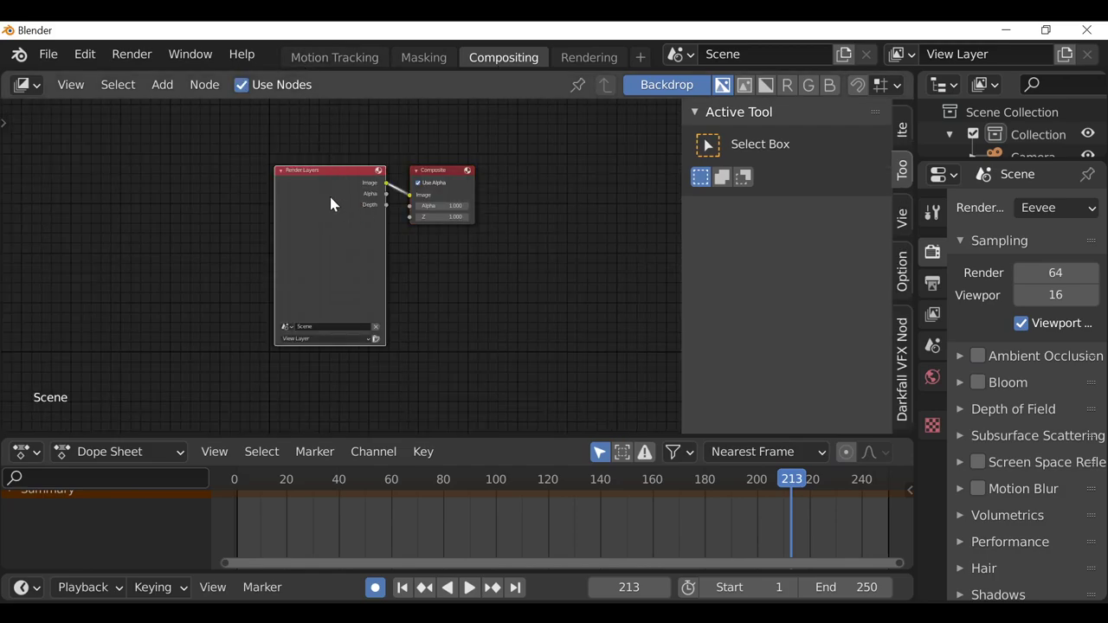
scroll(329, 194, up, 2)
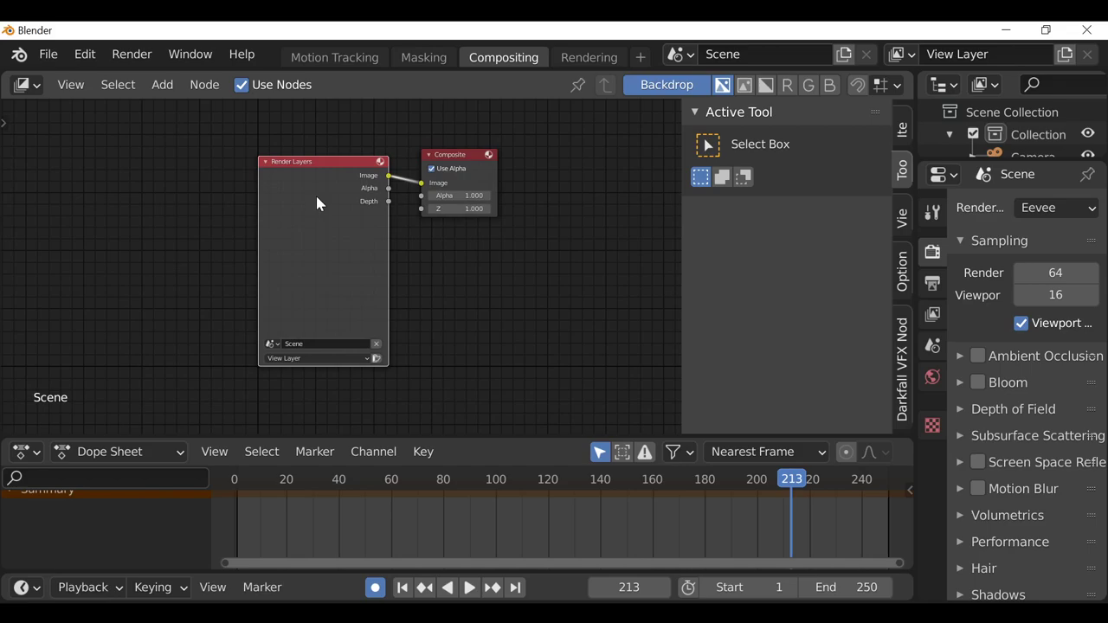
key(x)
Add a Movie Clip input node and load the tracked skateboarding clip into it.
key(shift+a)
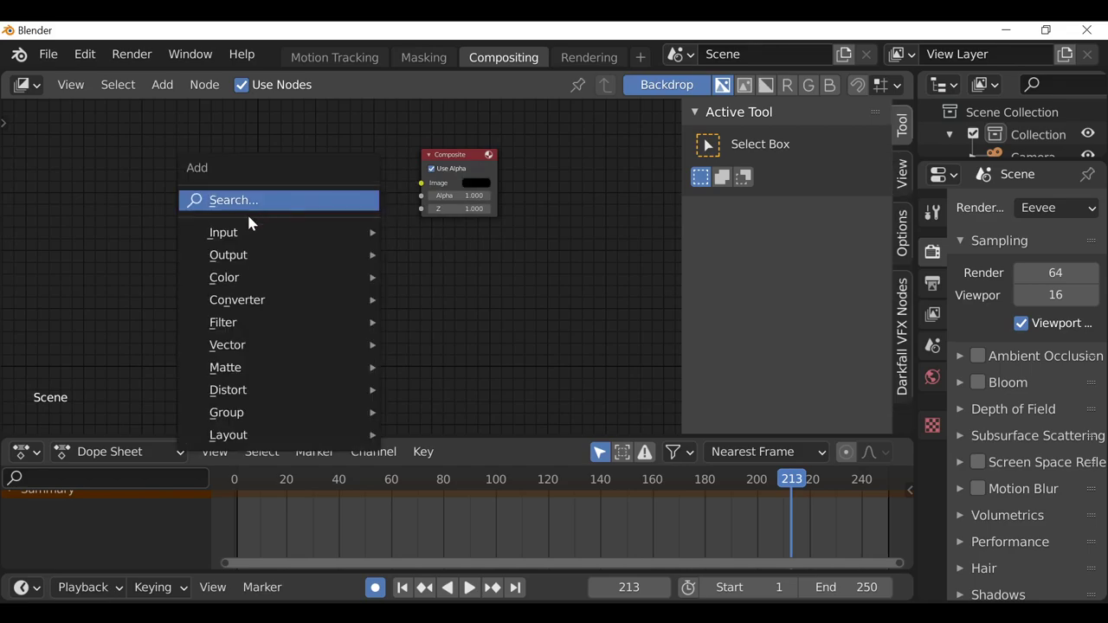
mouse_move(239, 235)
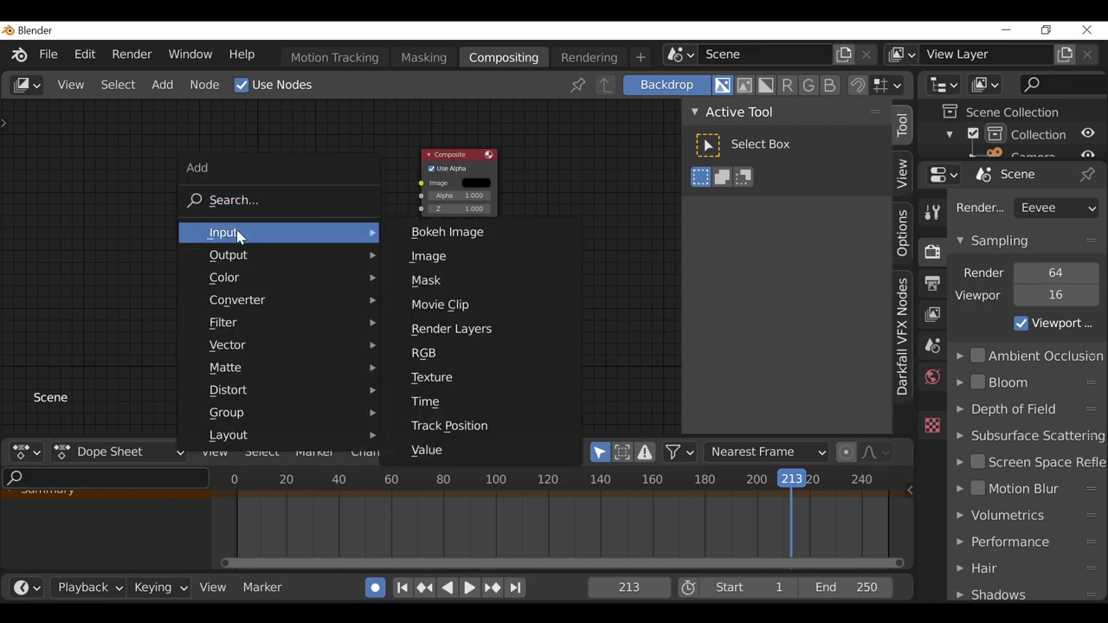
click(441, 304)
click(236, 153)
scroll(237, 292, up, 2)
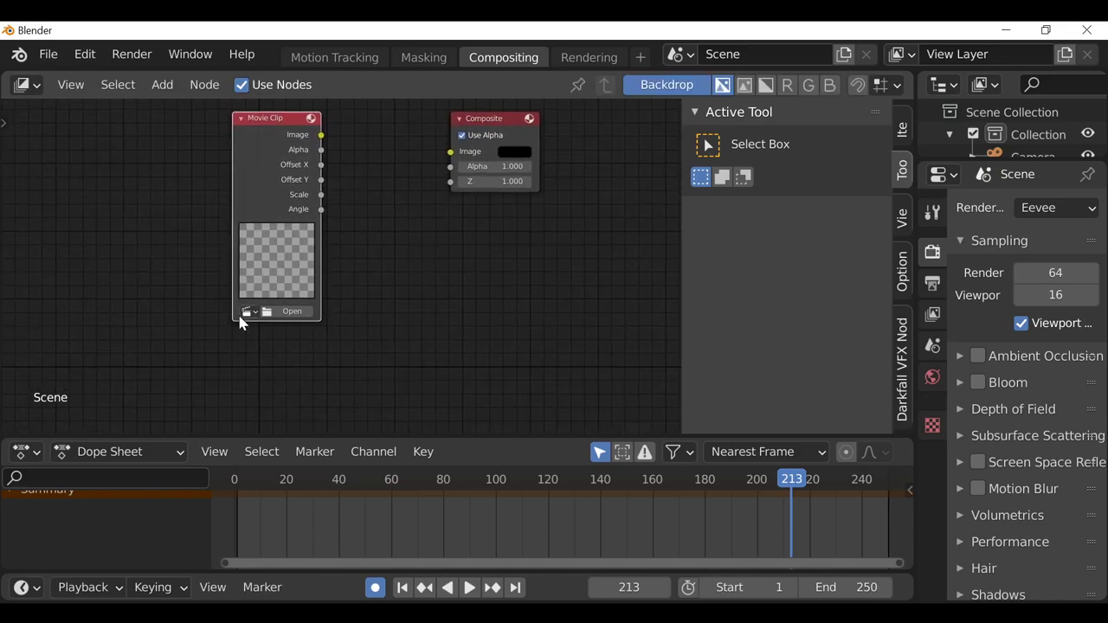
click(245, 311)
click(285, 335)
Connect the Movie Clip's Image output to the Composite node's Image input and space the two nodes apart.
middle_drag(341, 249, 270, 316)
drag(249, 201, 270, 205)
drag(353, 228, 379, 218)
drag(424, 189, 488, 184)
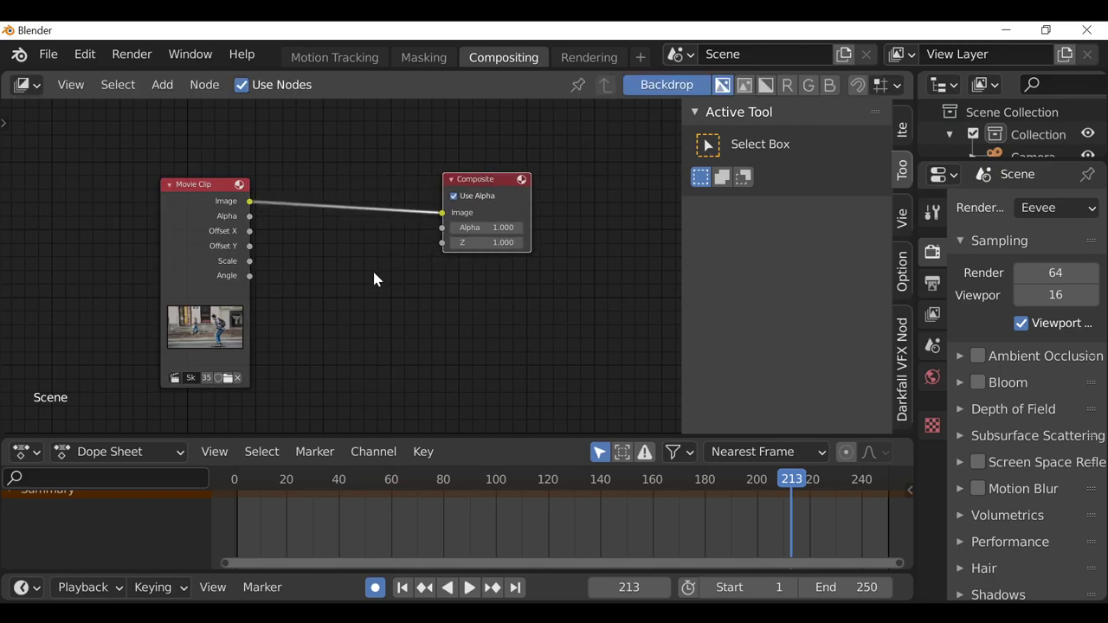
middle_drag(282, 275, 298, 335)
key(shift+a)
mouse_move(295, 223)
mouse_move(272, 244)
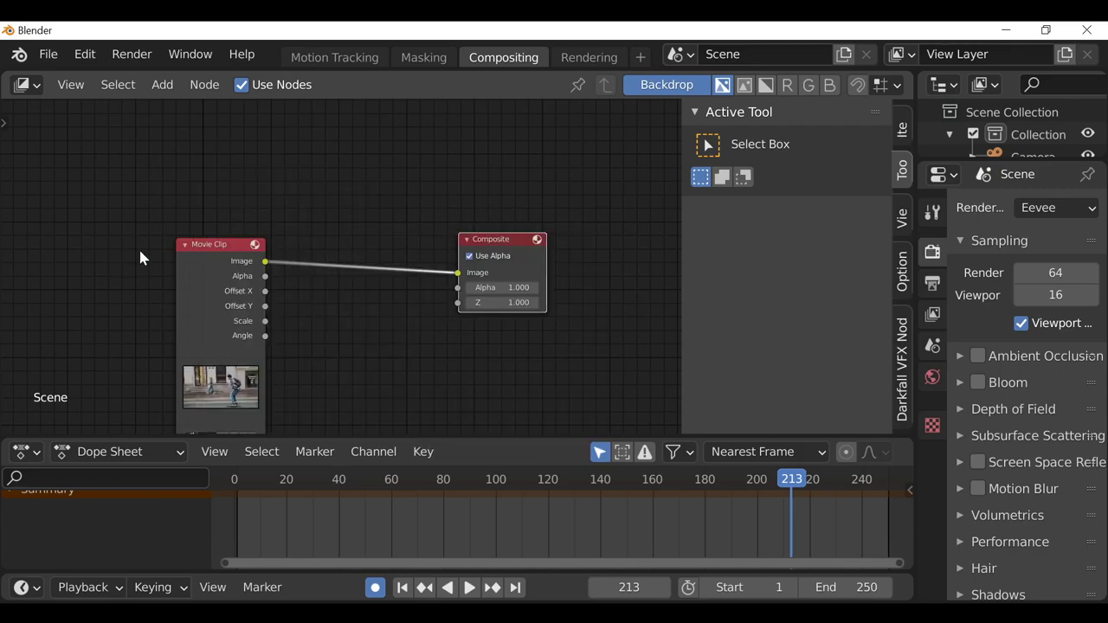
Attach a Viewer node to the Movie Clip's Image output and arrange the Viewer, Composite and Movie Clip nodes.
ctrl+shift+click(194, 264)
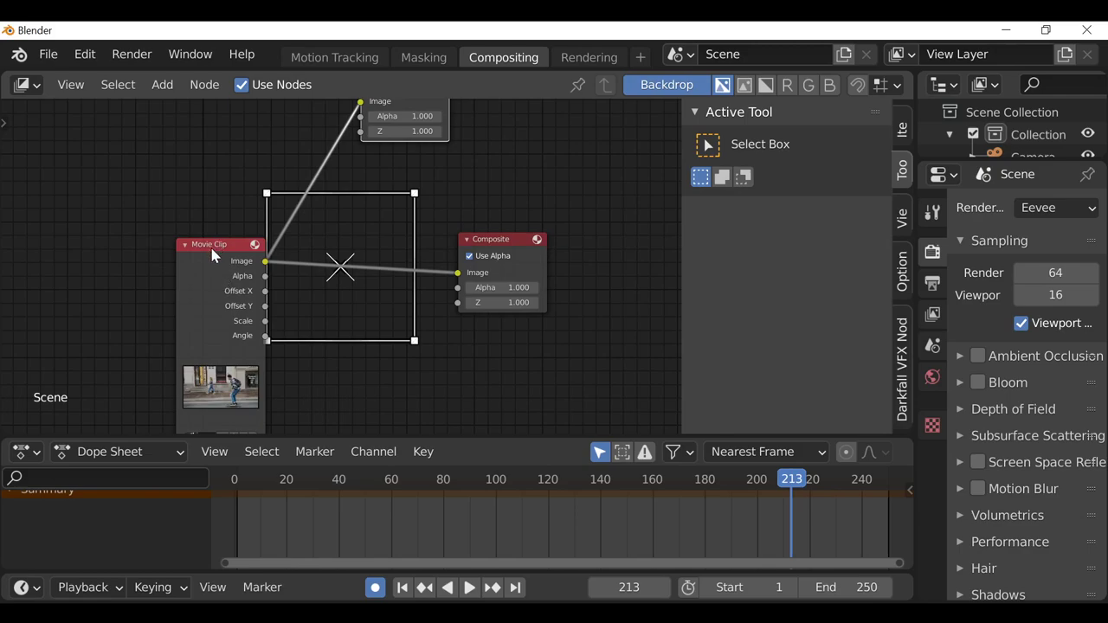
drag(214, 253, 195, 237)
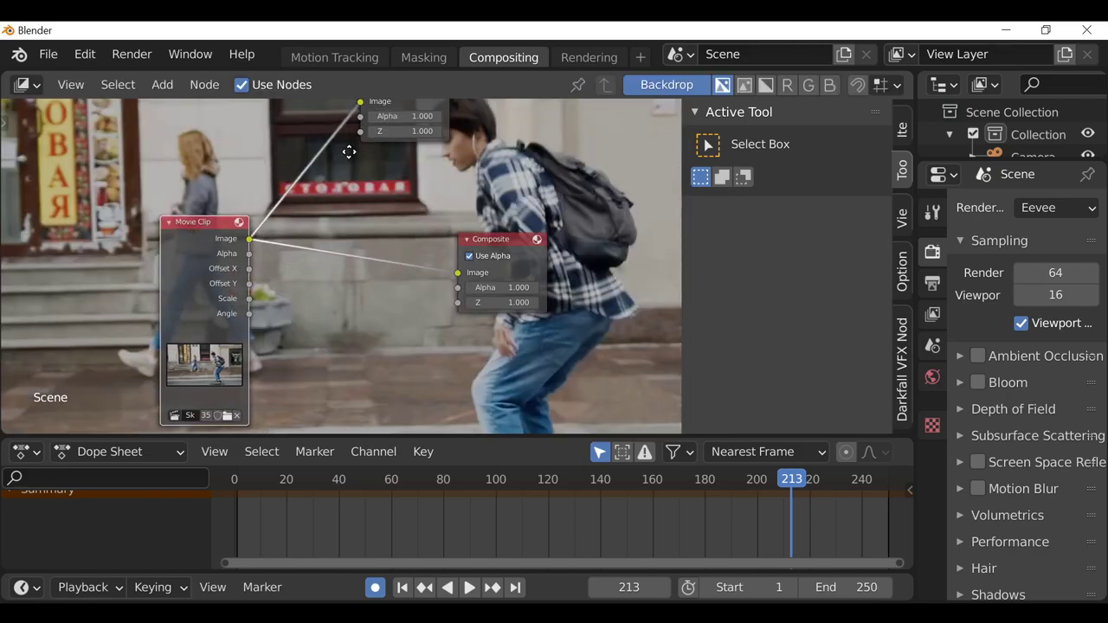
middle_drag(349, 151, 269, 279)
drag(350, 192, 420, 238)
drag(148, 382, 85, 282)
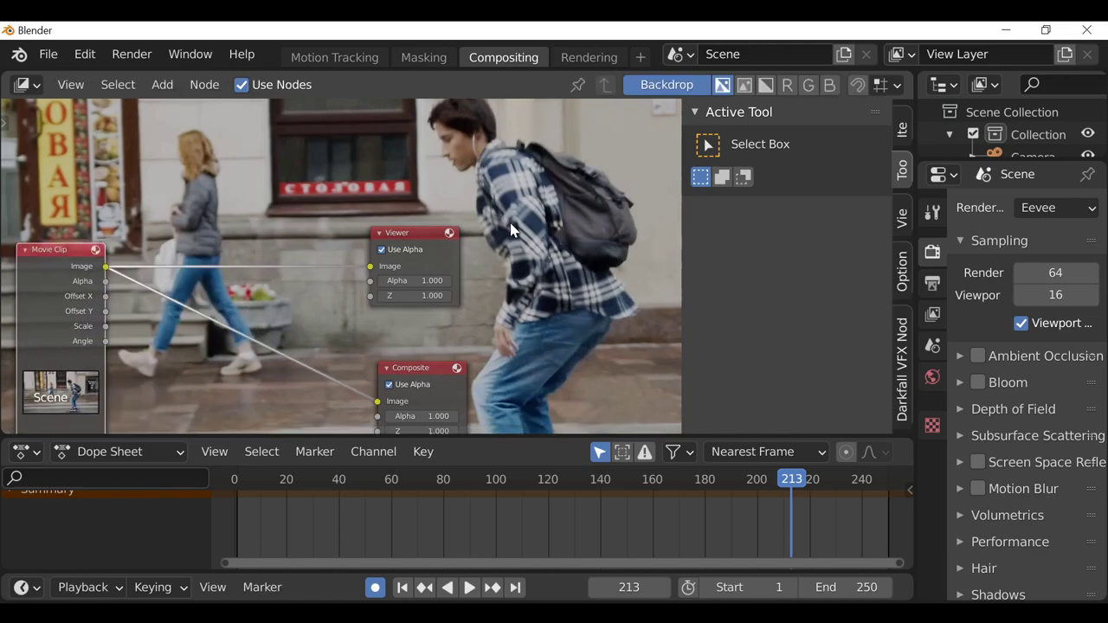
Fit the compositor backdrop image to the node editor and move the nodes clear of the skater.
click(902, 217)
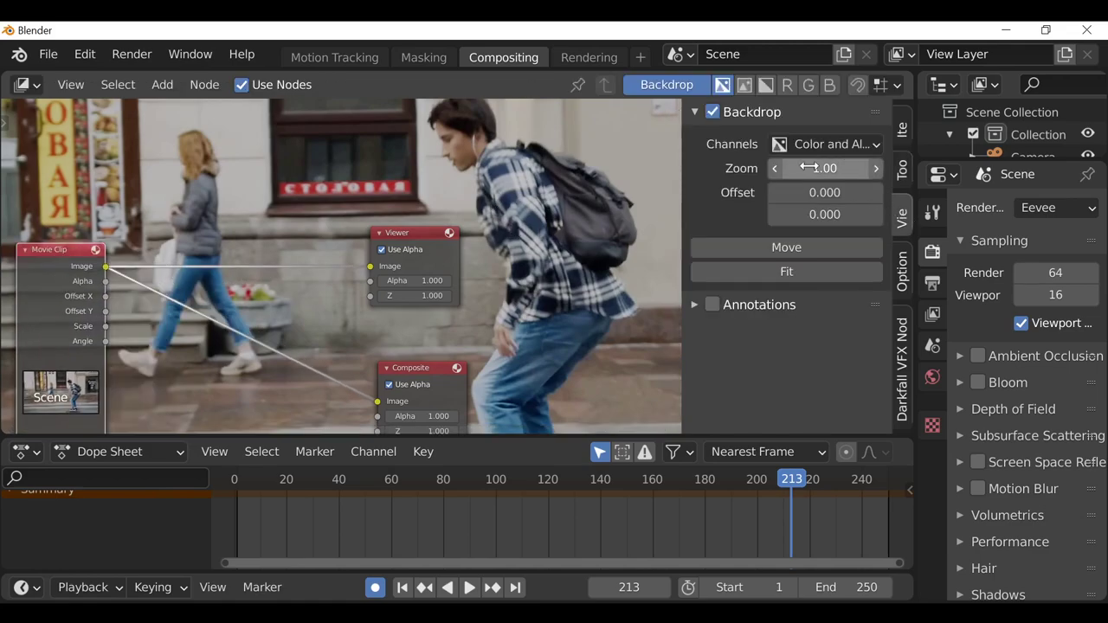
click(798, 272)
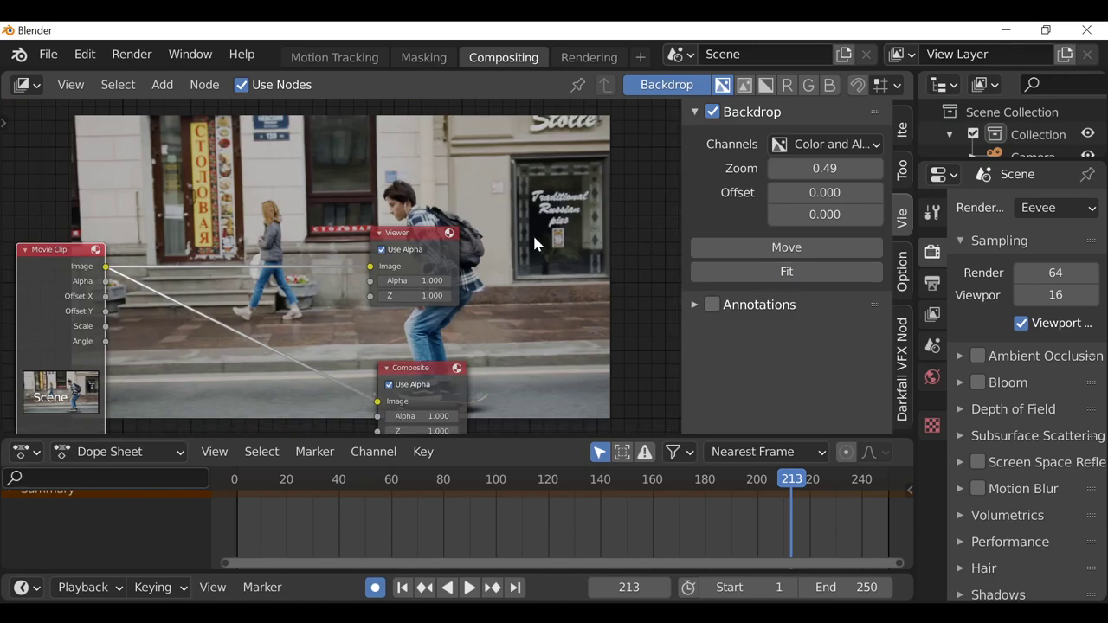
middle_drag(530, 319, 324, 174)
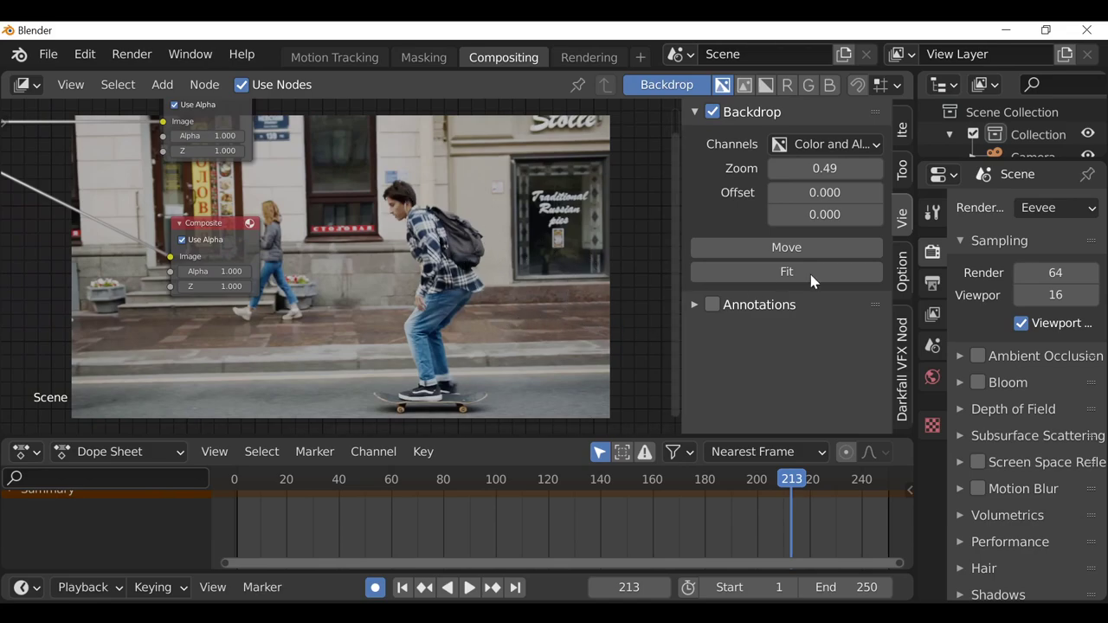
Set the scene's Color Management view transform to Standard.
scroll(1006, 574, down, 5)
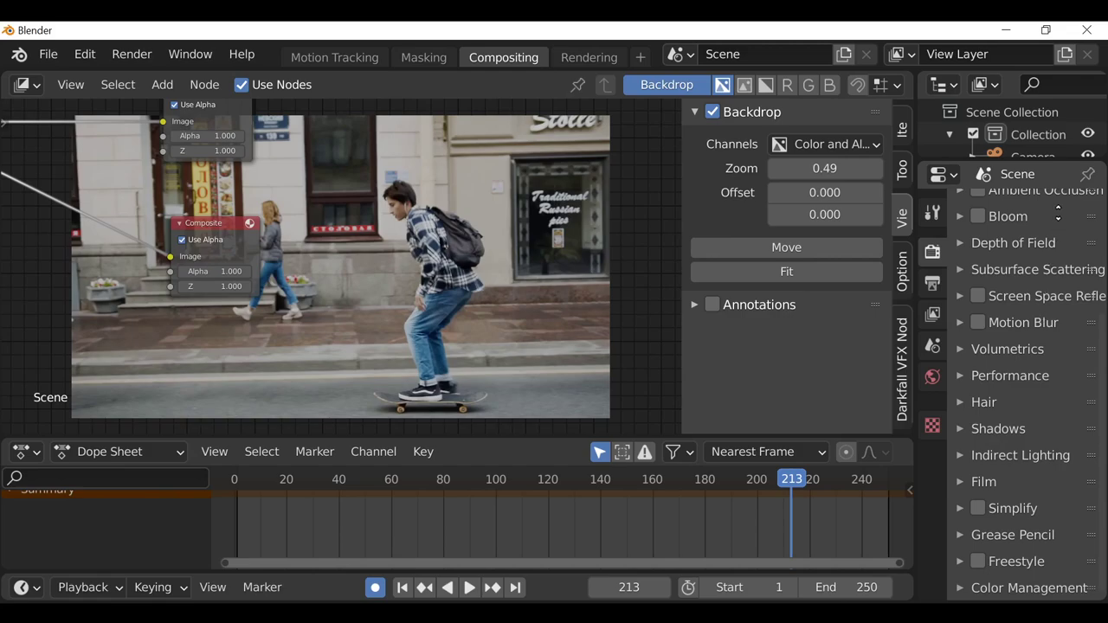
click(992, 590)
scroll(996, 563, down, 5)
drag(918, 448, 809, 453)
click(992, 457)
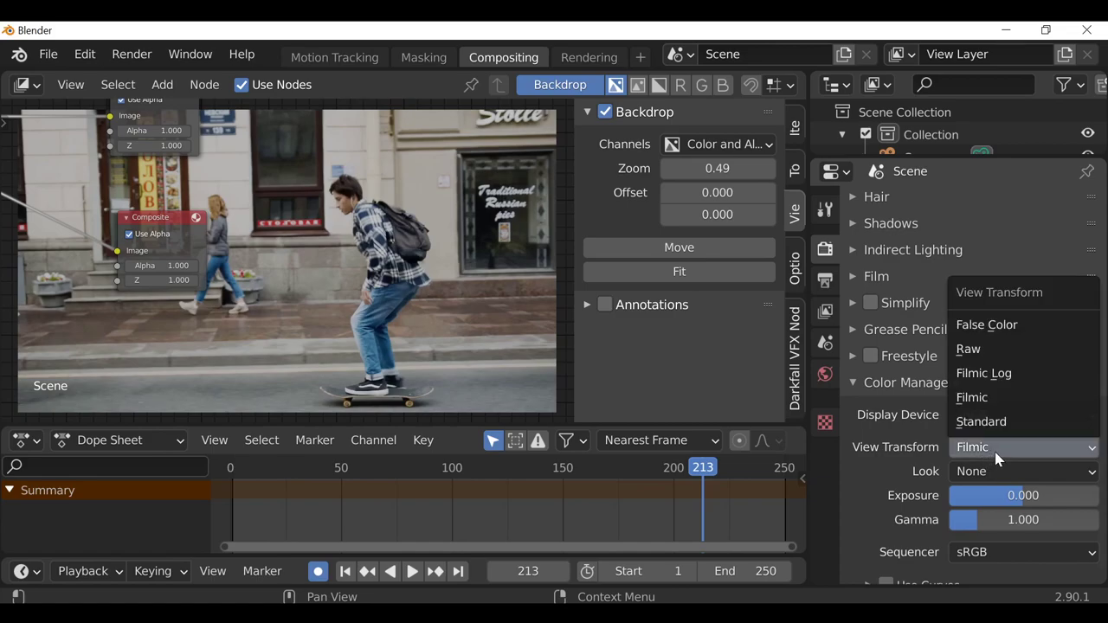
click(1028, 419)
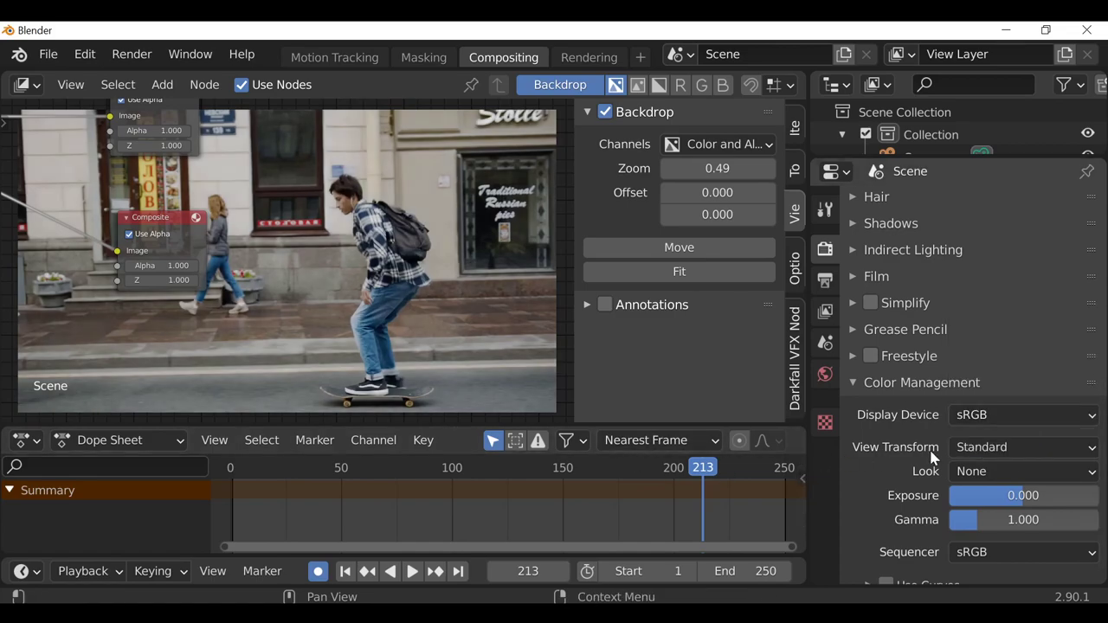
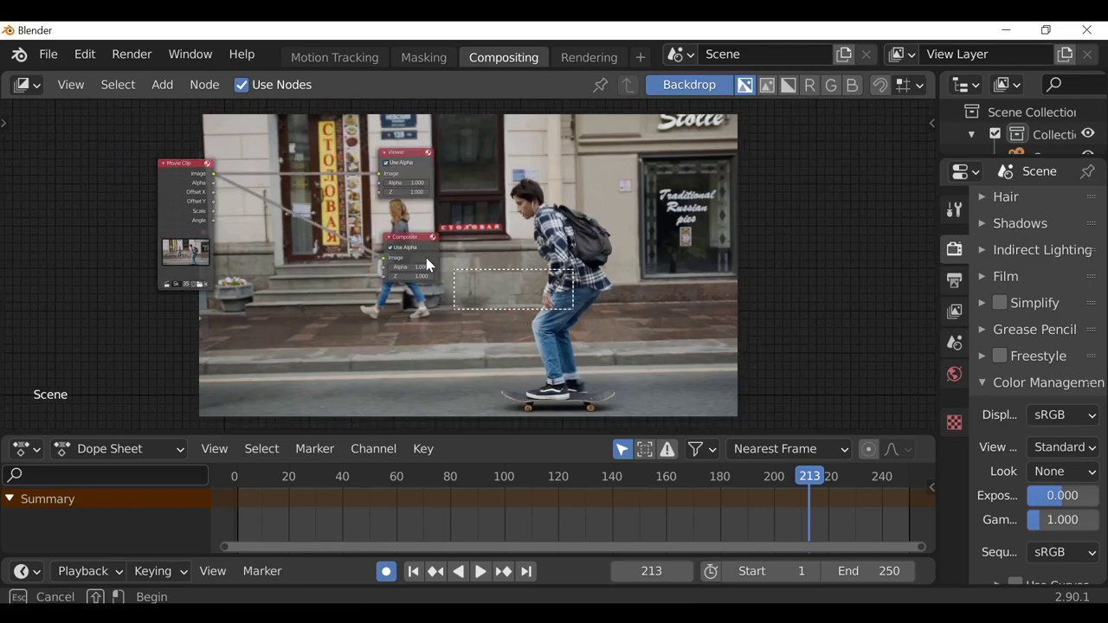
Spread the nodes apart, placing the Viewer and Composite nodes and the Movie Clip node beyond opposite edges of the backdrop footage.
drag(400, 152, 866, 126)
middle_drag(420, 312, 452, 274)
drag(217, 182, 145, 163)
middle_drag(381, 265, 381, 313)
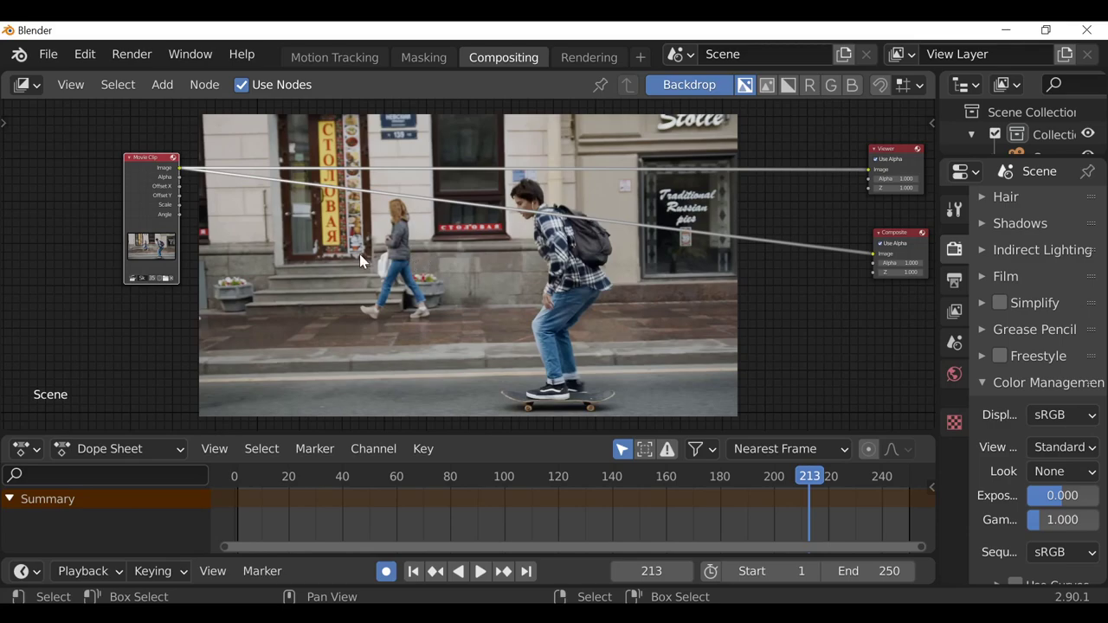
Insert a Mix color node between the Movie Clip and Composite nodes and route its output to the Viewer.
key(shift+a)
mouse_move(316, 312)
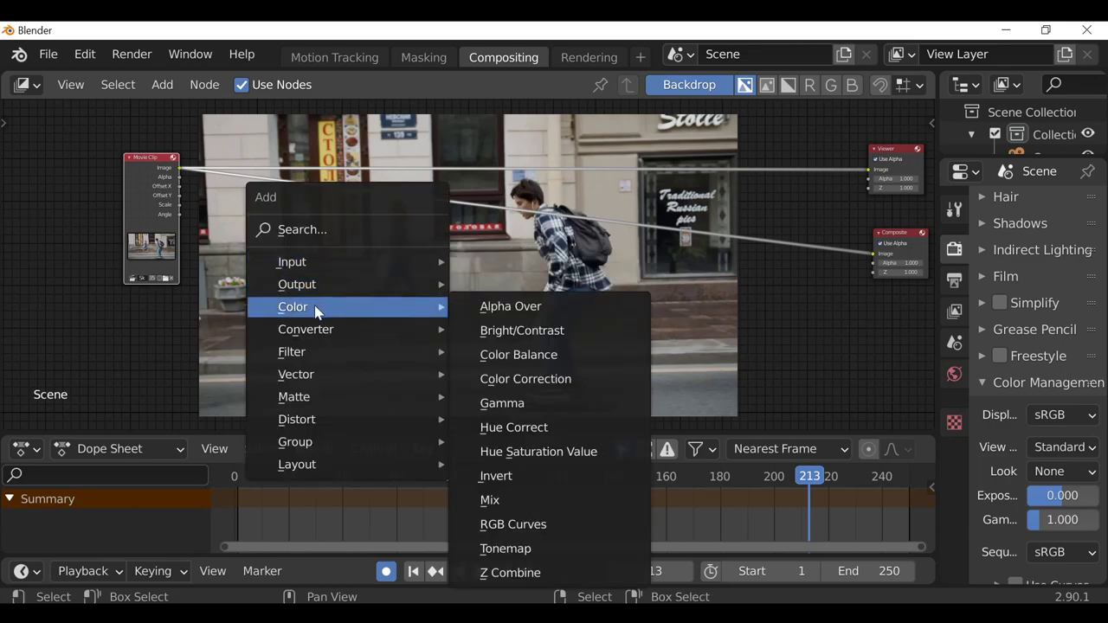
click(475, 499)
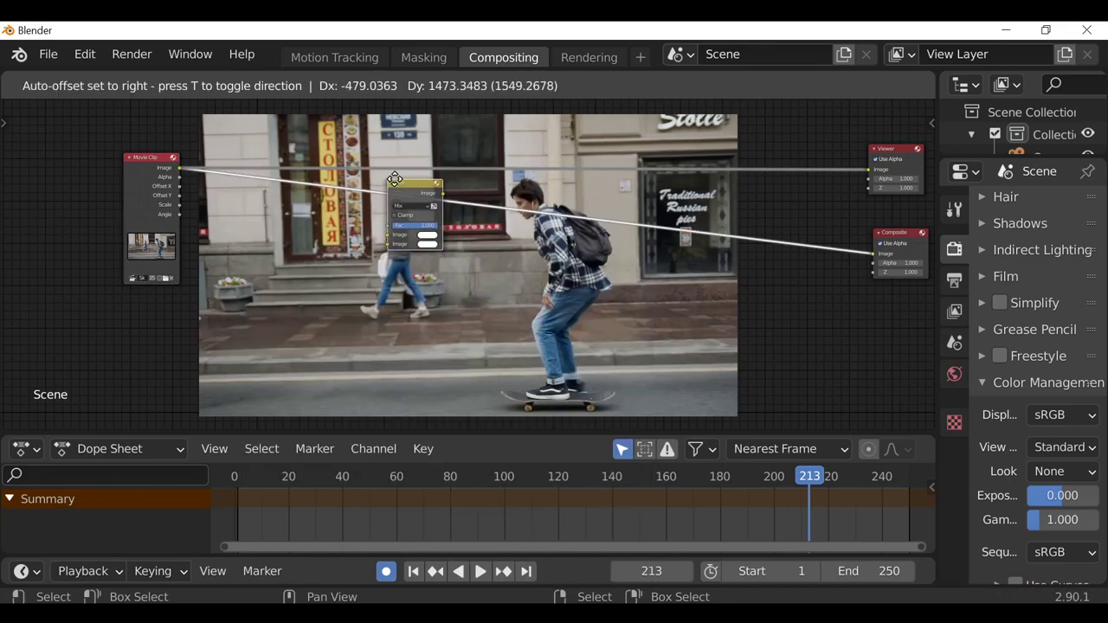
click(428, 181)
ctrl+shift+click(448, 191)
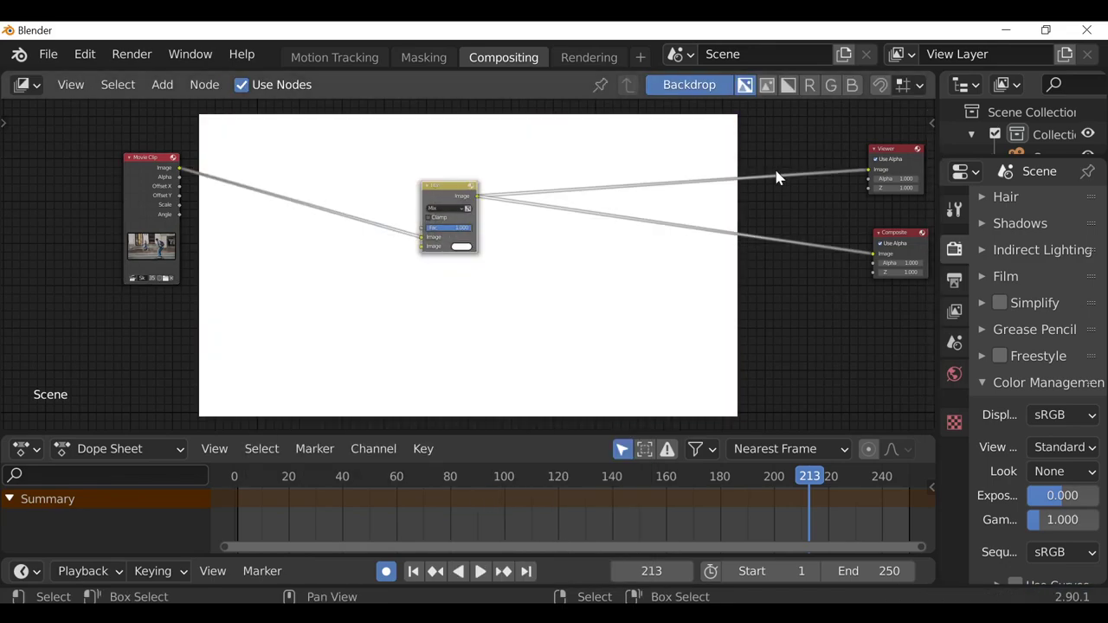
Connect the Movie Clip's Image output to the Mix node's second Image input.
drag(452, 186, 450, 165)
middle_drag(324, 215, 376, 226)
scroll(376, 226, up, 3)
drag(170, 155, 488, 230)
Add a Mask input node near the Movie Clip node and assign the Left mask to it.
key(shift+a)
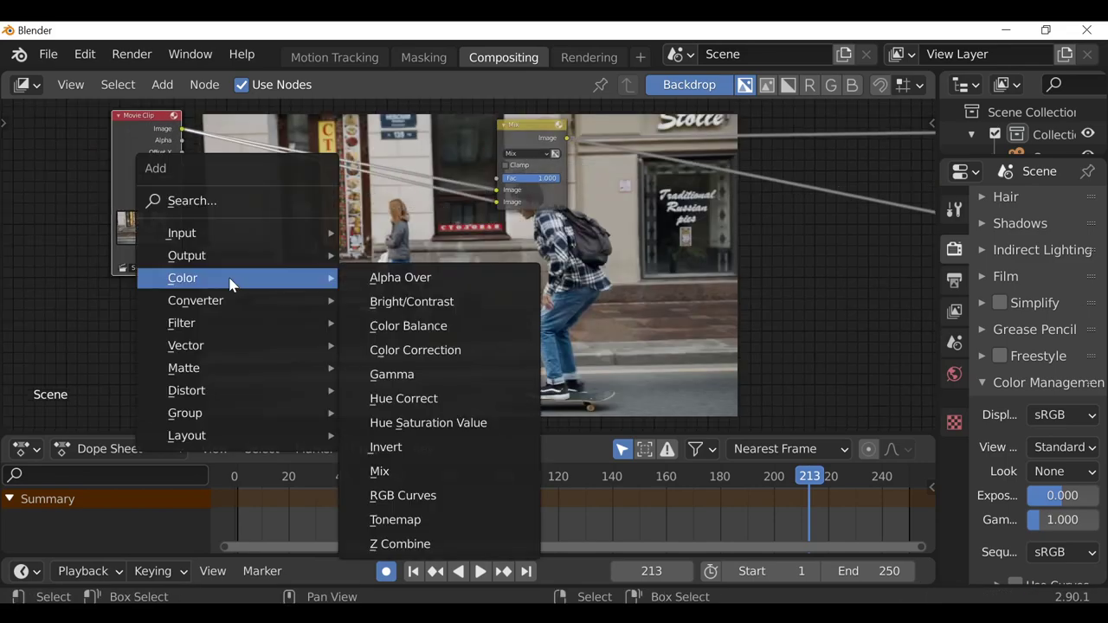
mouse_move(200, 229)
click(418, 280)
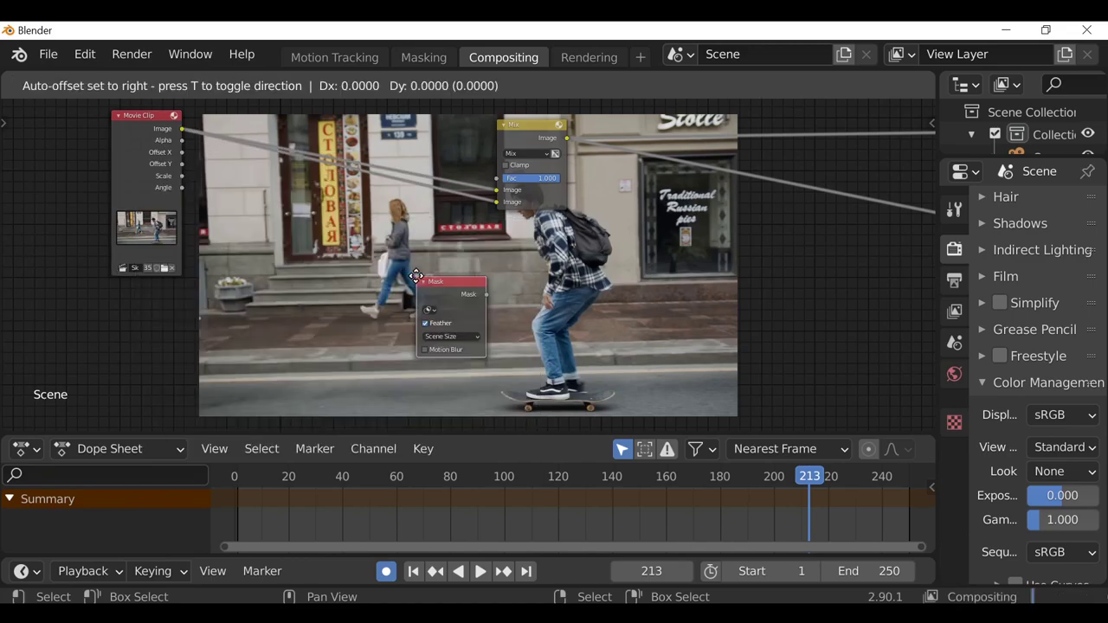
click(328, 213)
scroll(328, 212, up, 1)
scroll(326, 212, up, 1)
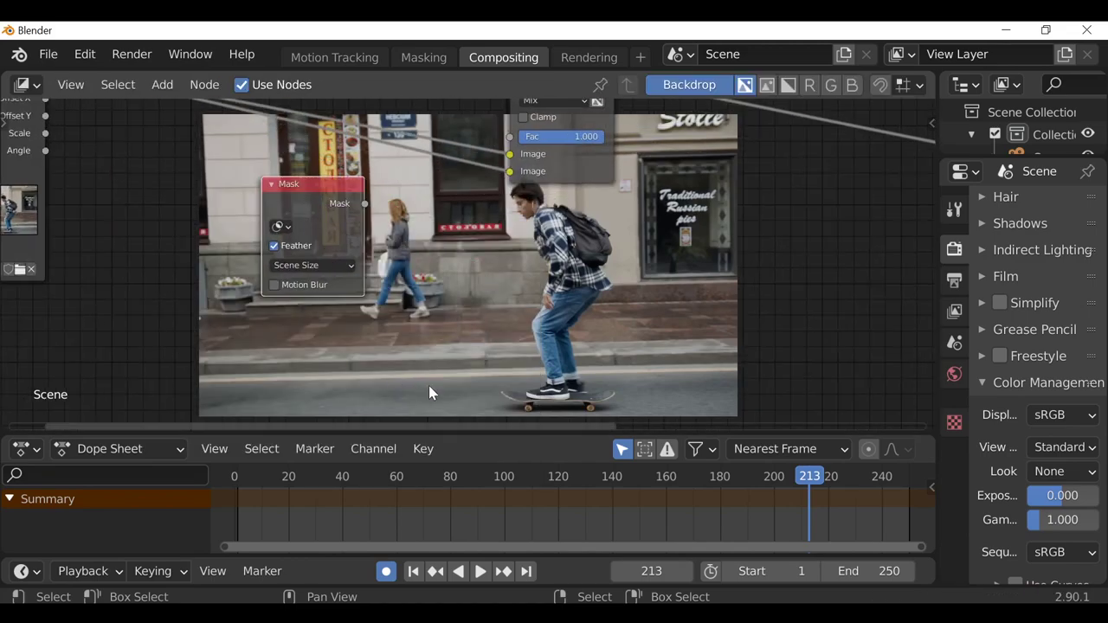
click(280, 226)
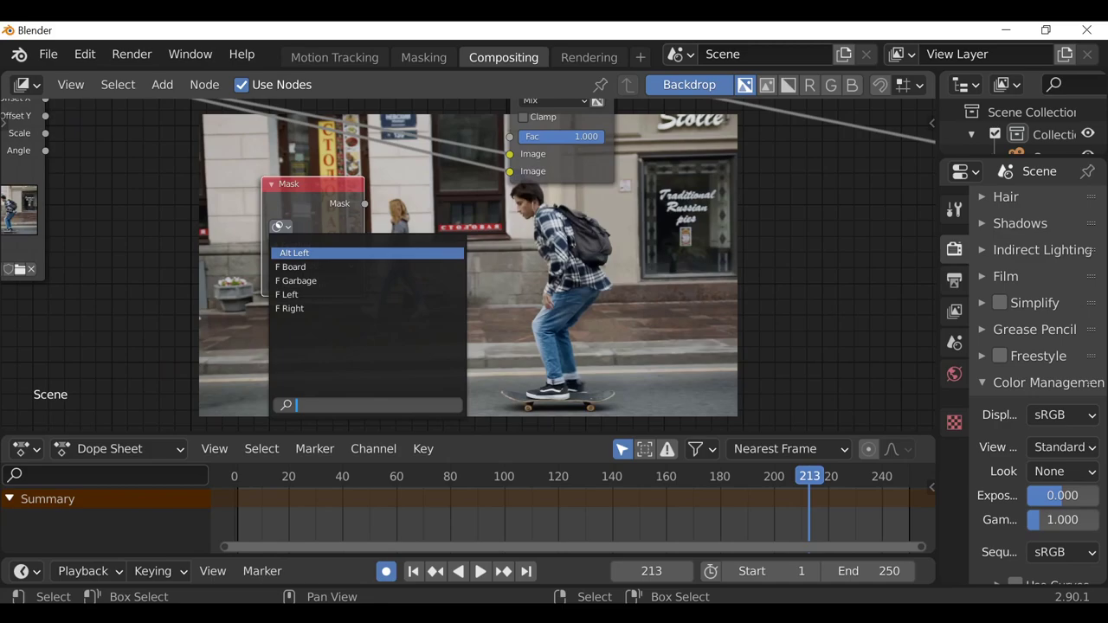
click(286, 294)
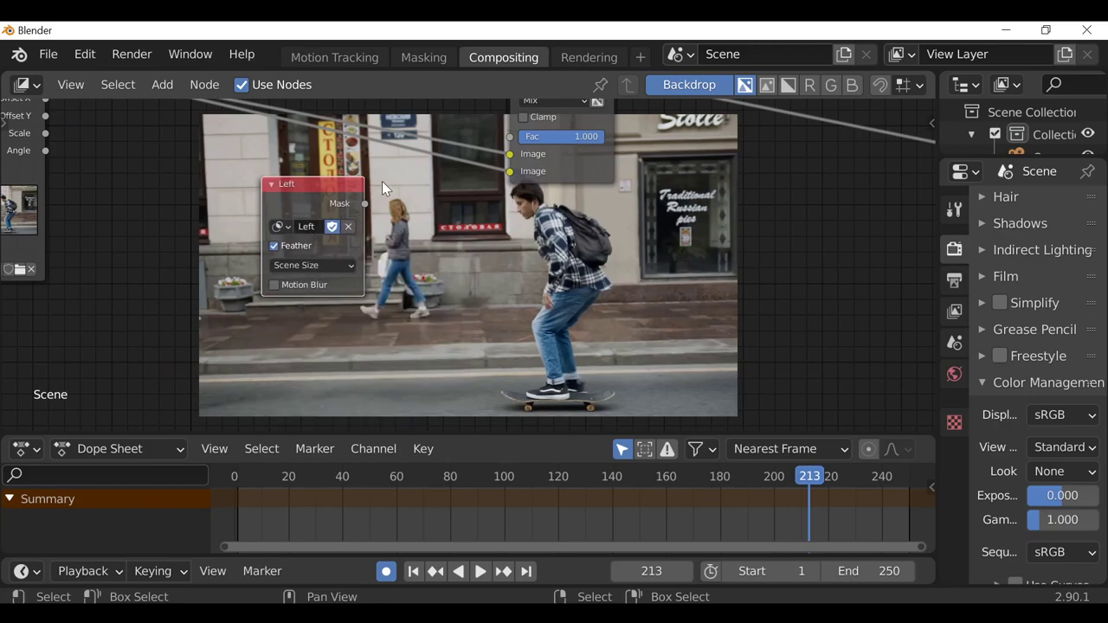
Connect the Left mask node's Mask output to the Mix node's Fac input.
middle_drag(364, 205, 314, 253)
drag(318, 253, 461, 185)
drag(279, 239, 287, 359)
Insert a Transform distort node between the Movie Clip and the Mix node's second Image input.
middle_drag(348, 281, 382, 309)
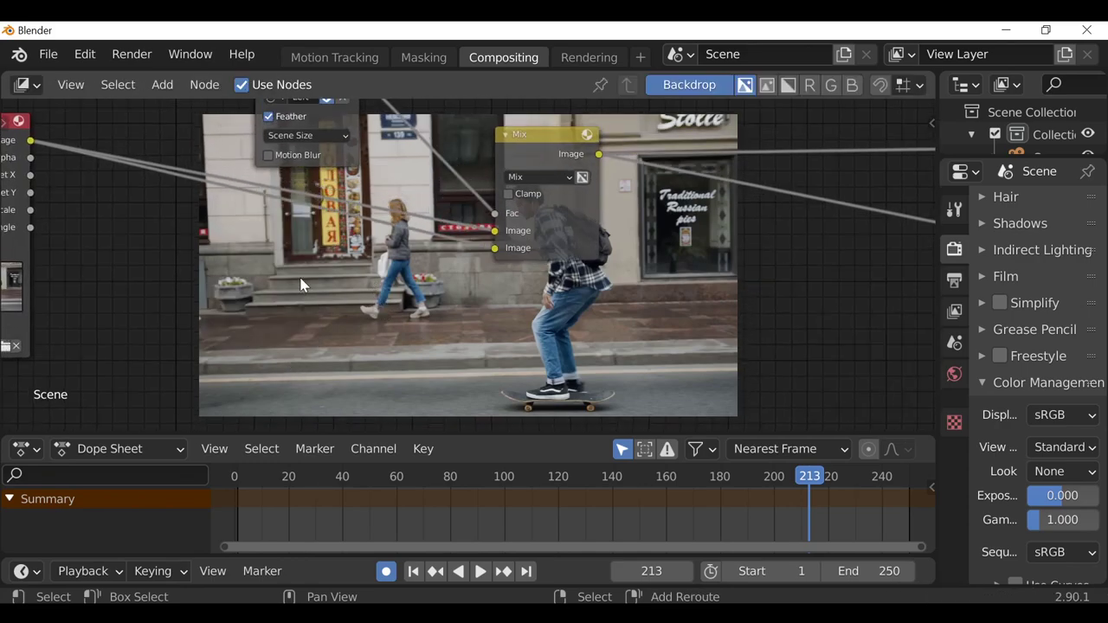
key(shift+a)
mouse_move(272, 437)
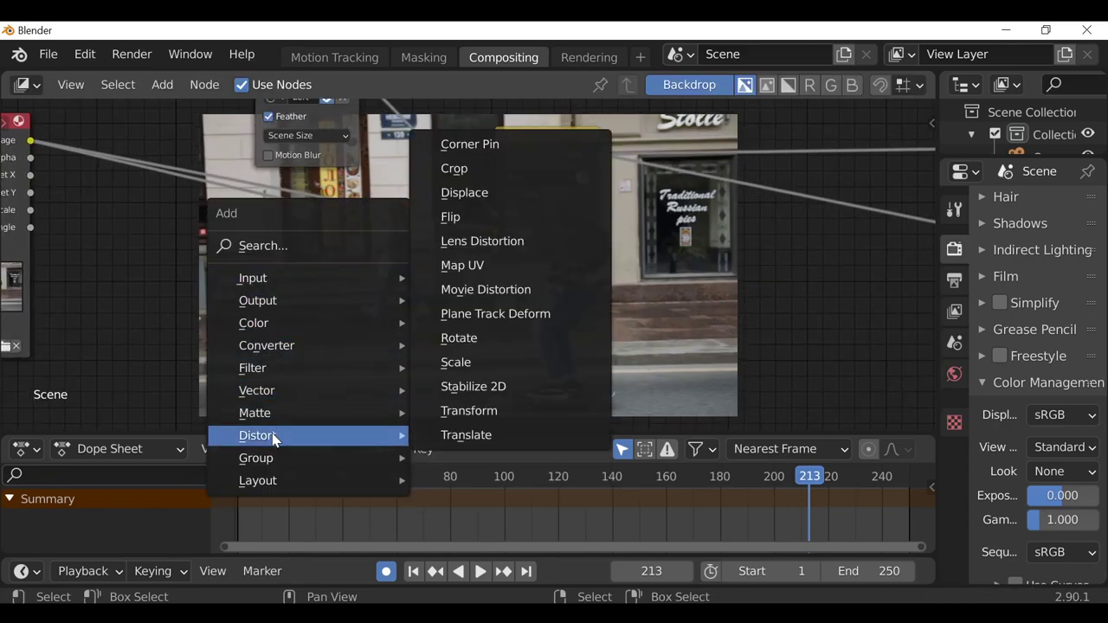
click(490, 411)
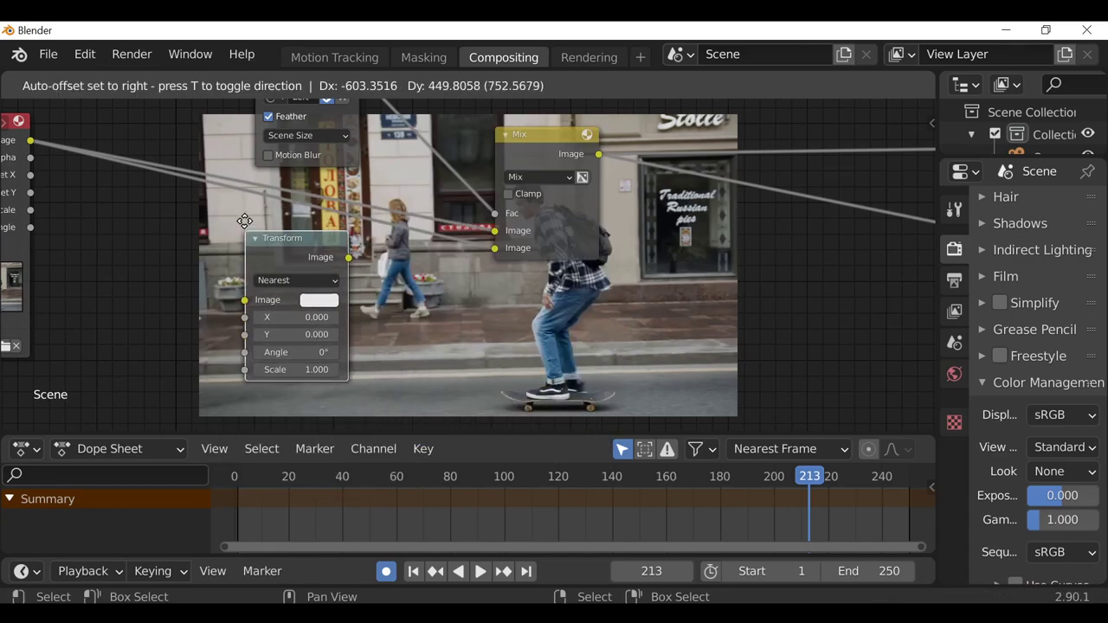
click(237, 190)
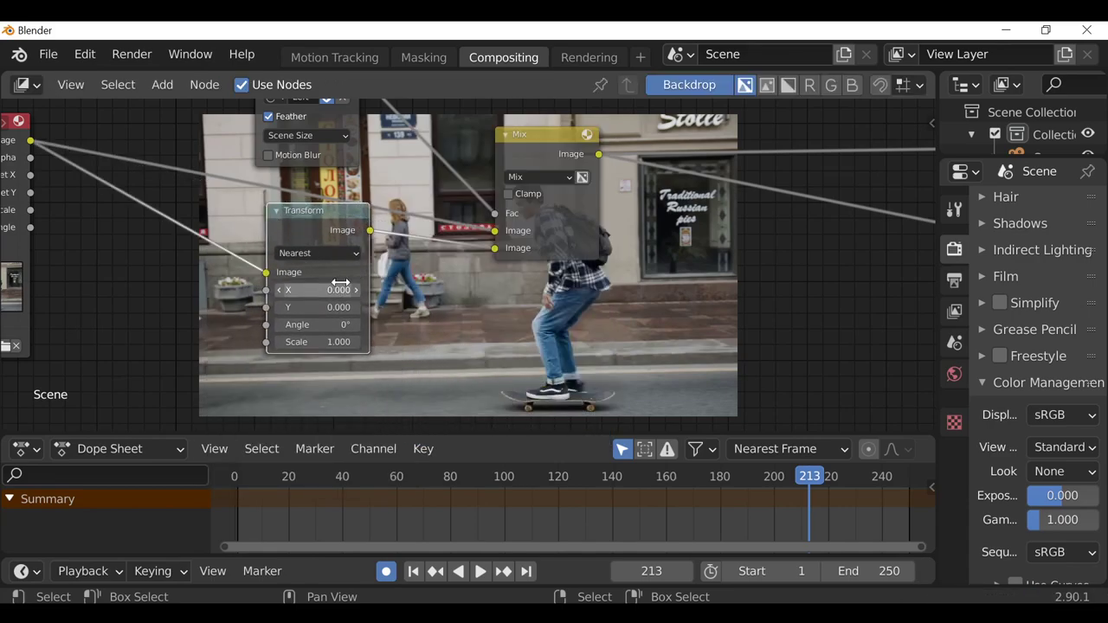
Set the Transform node's X offset to -46.300 so clean road covers the left wheel.
scroll(314, 297, up, 1)
drag(310, 296, 260, 296)
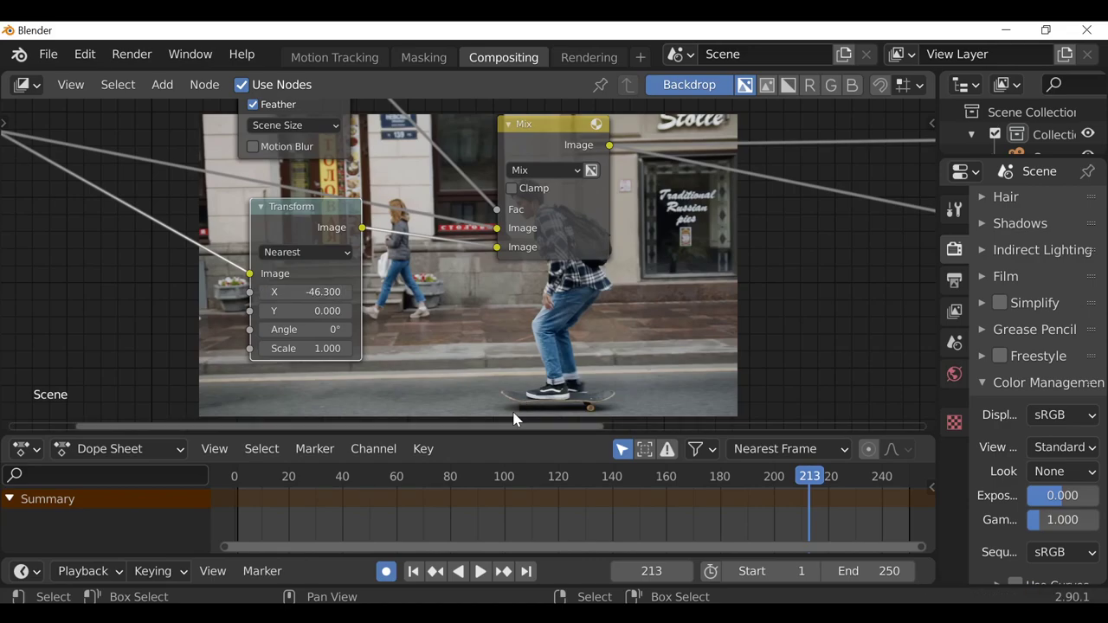
middle_drag(514, 421, 412, 360)
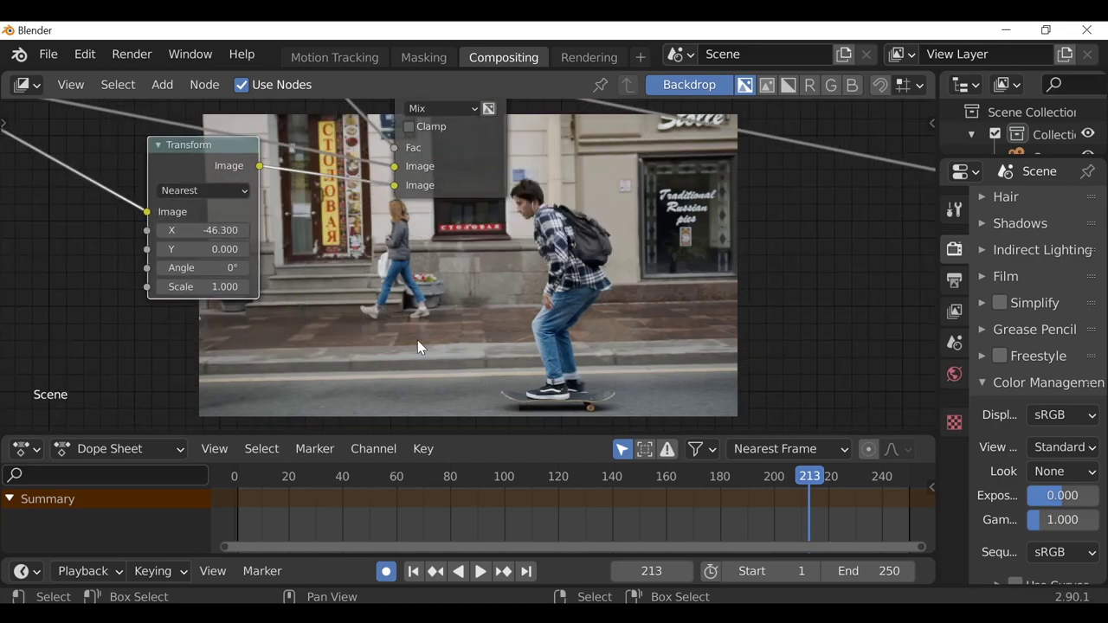
middle_drag(455, 330, 432, 297)
Insert a Blur filter node between the Left mask node and the Mix node's Fac input.
scroll(303, 269, down, 3)
middle_drag(286, 152, 317, 277)
drag(309, 275, 287, 291)
click(285, 296)
middle_drag(358, 322, 364, 272)
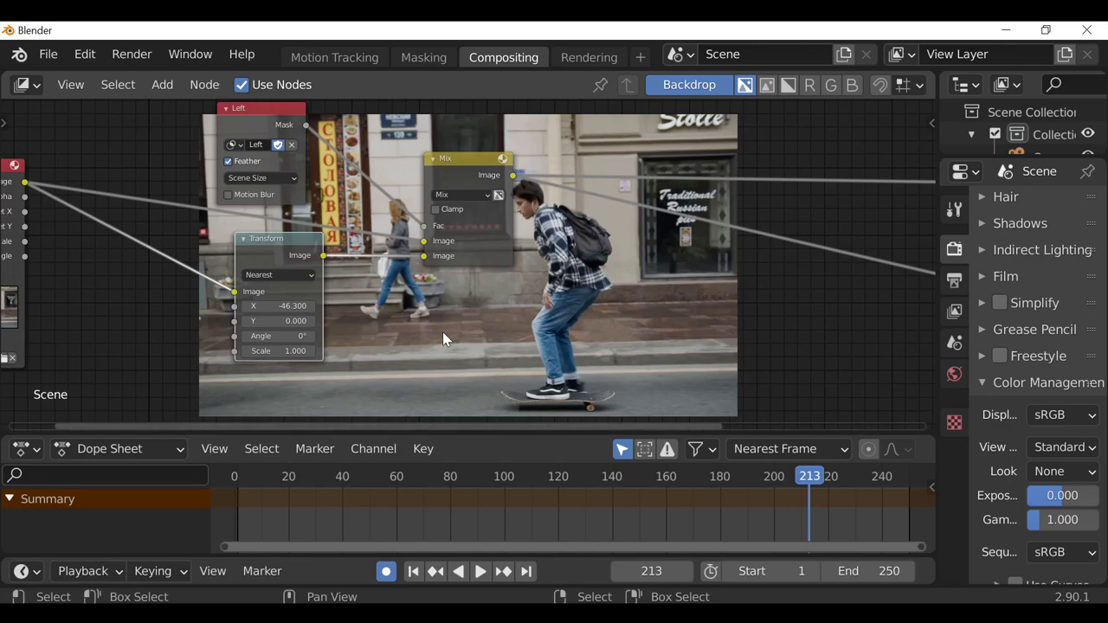
key(shift+a)
mouse_move(374, 240)
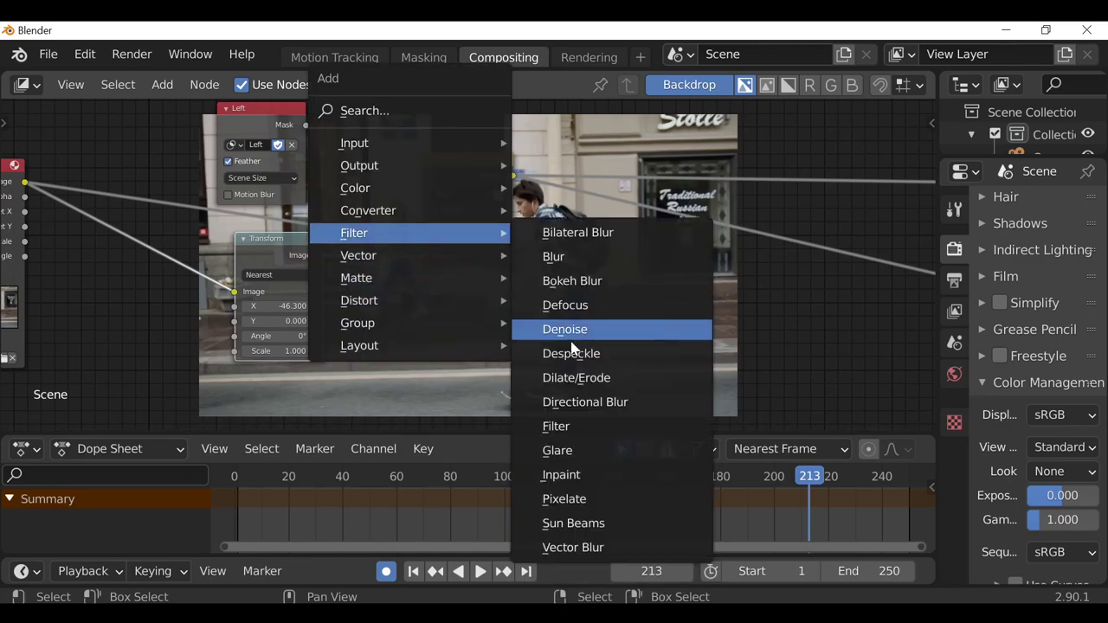
click(568, 255)
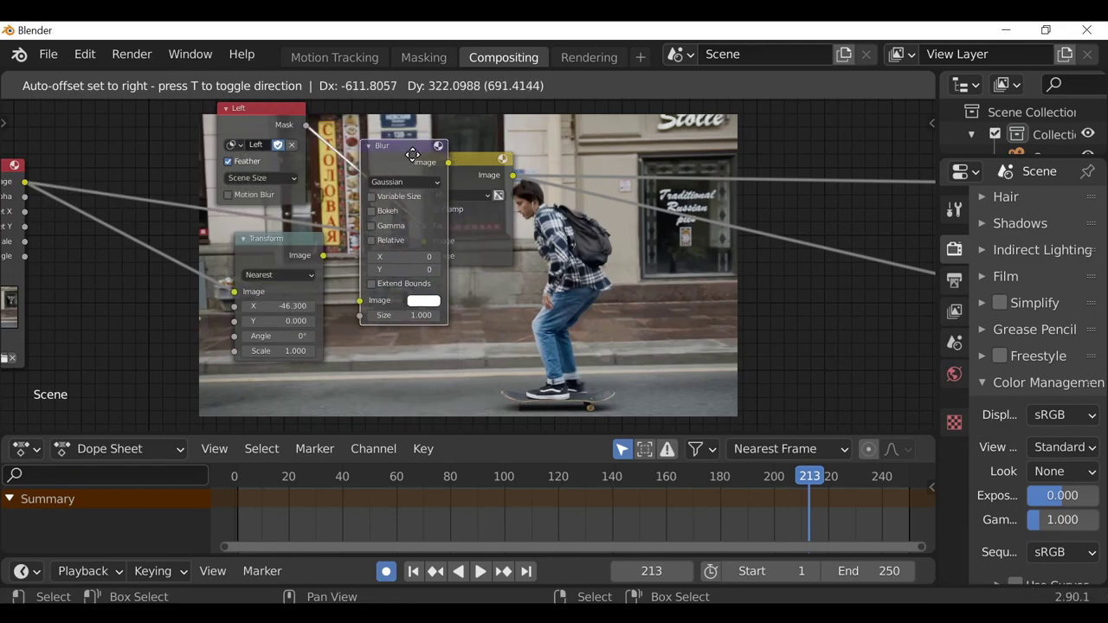
click(370, 128)
Set the Blur node's X and Y to 10 and collapse the node.
scroll(369, 122, up, 2)
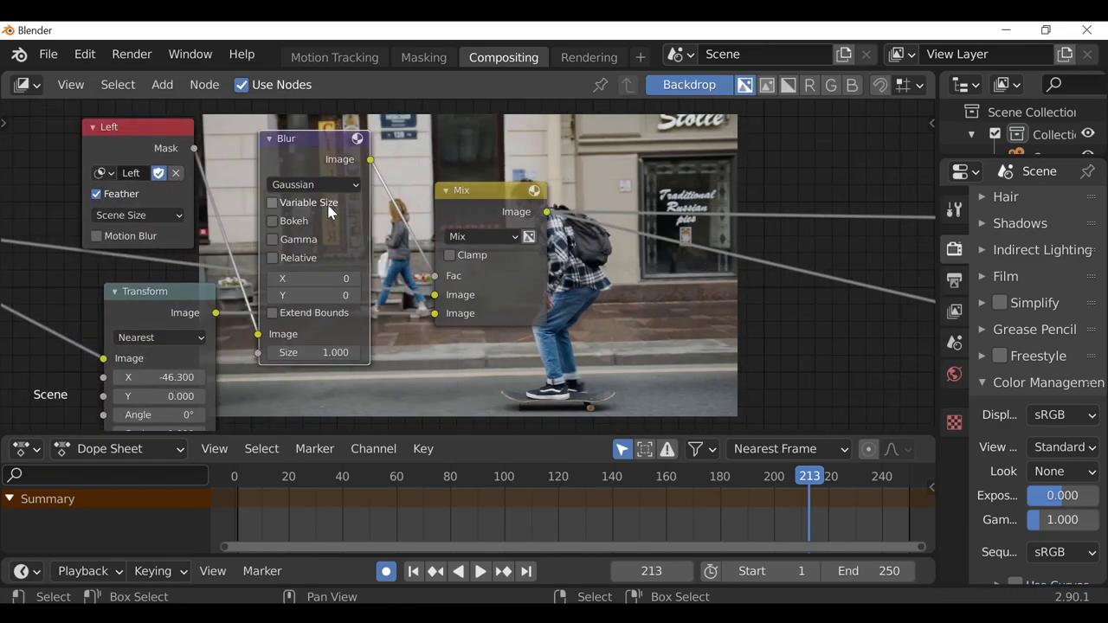
click(314, 278)
text(1)
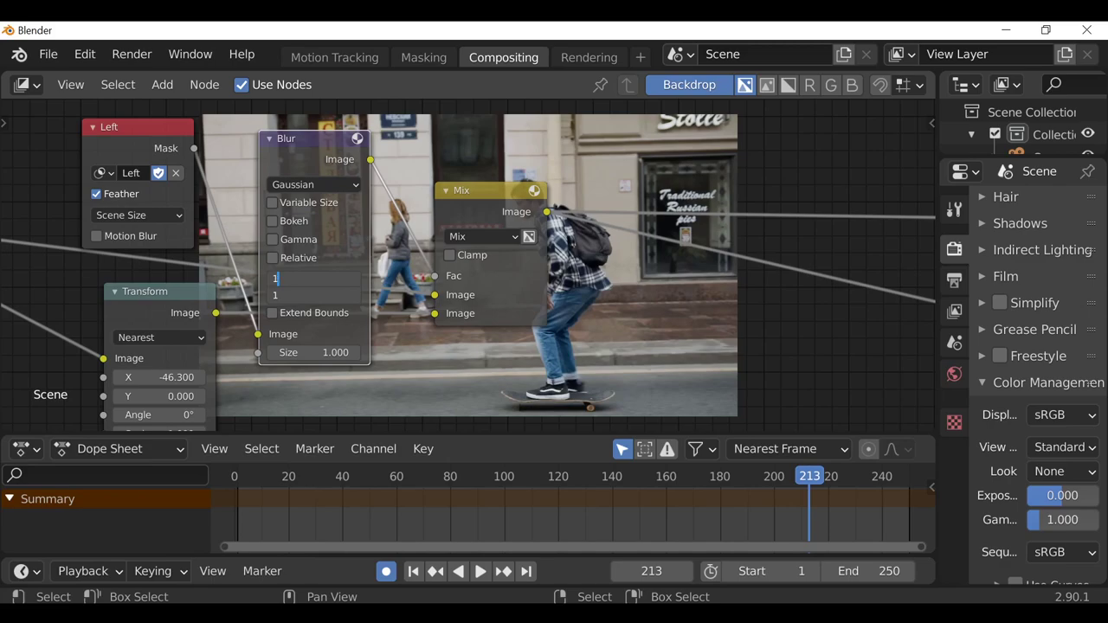
text(0)
key(Return)
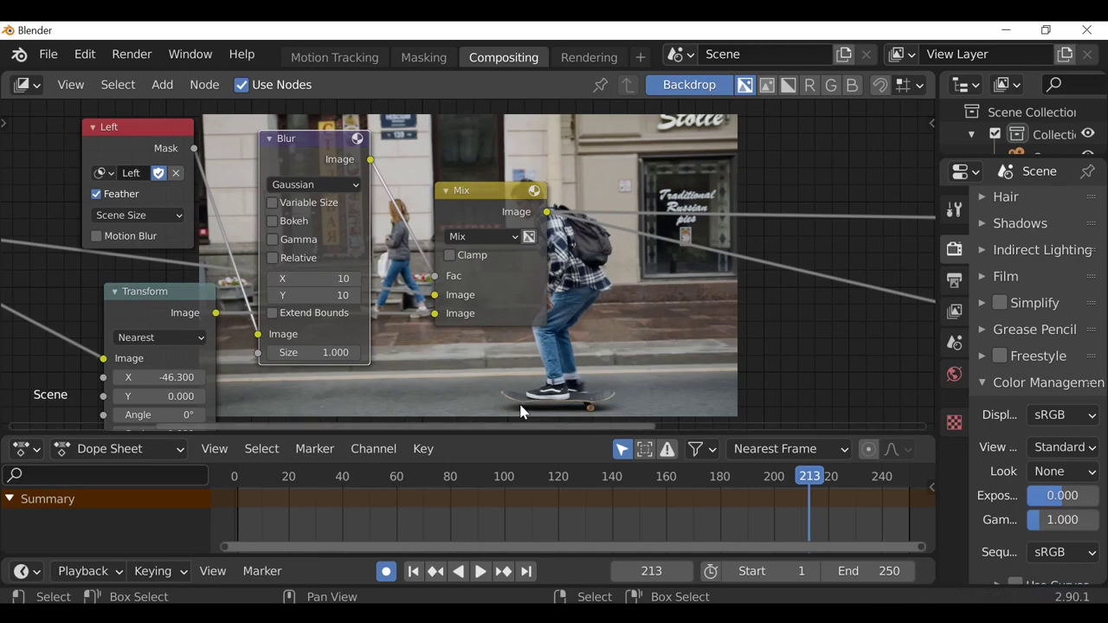
click(270, 140)
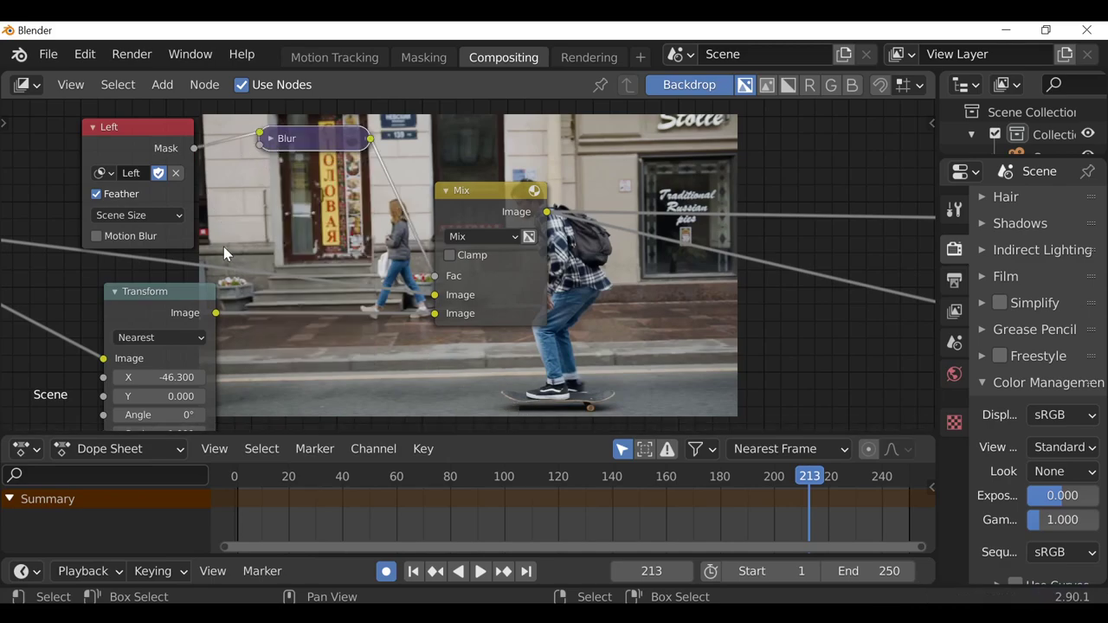
Delete the Mix, Transform and Blur nodes while keeping the output links, and move the Left mask node above the Movie Clip node.
scroll(343, 278, down, 3)
middle_drag(342, 278, 227, 241)
scroll(227, 240, down, 5)
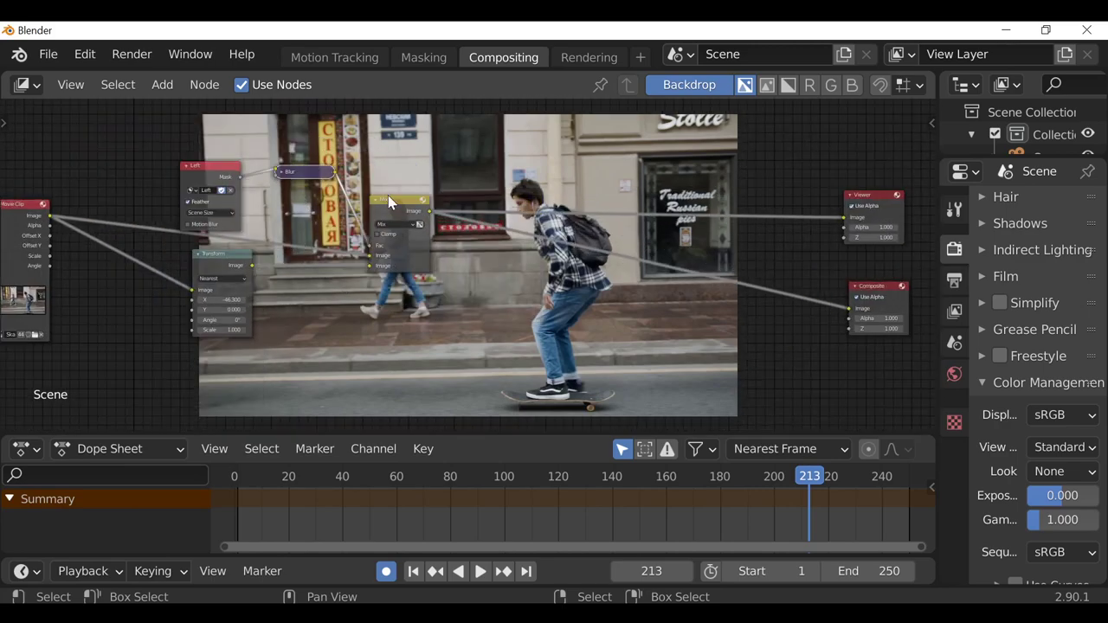
scroll(388, 195, down, 2)
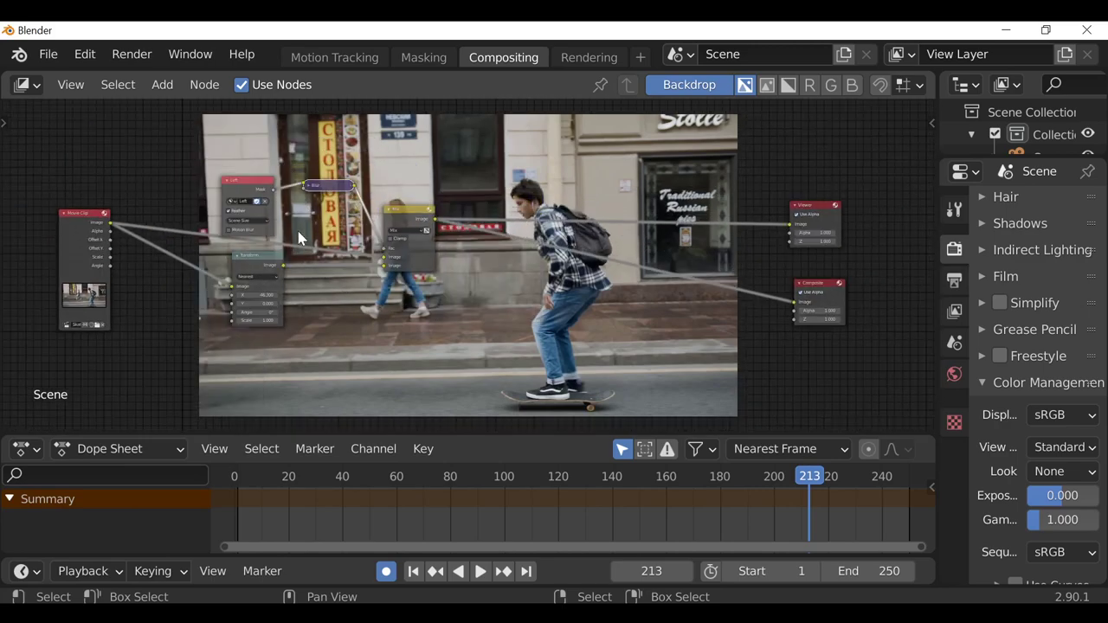
scroll(348, 254, up, 1)
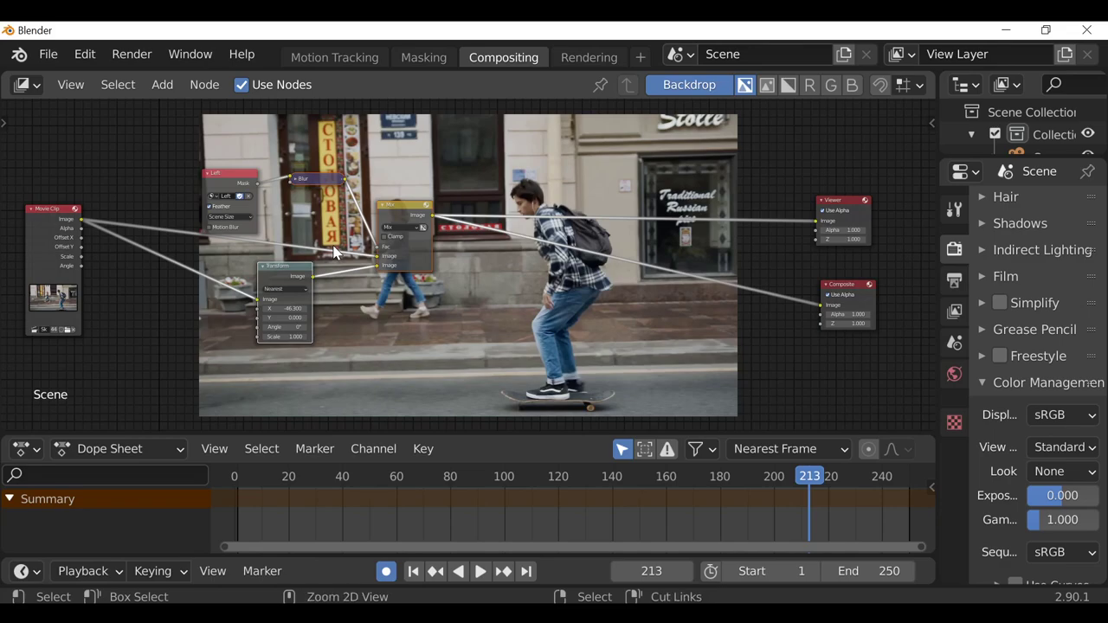
key(ctrl+x)
drag(225, 182, 149, 142)
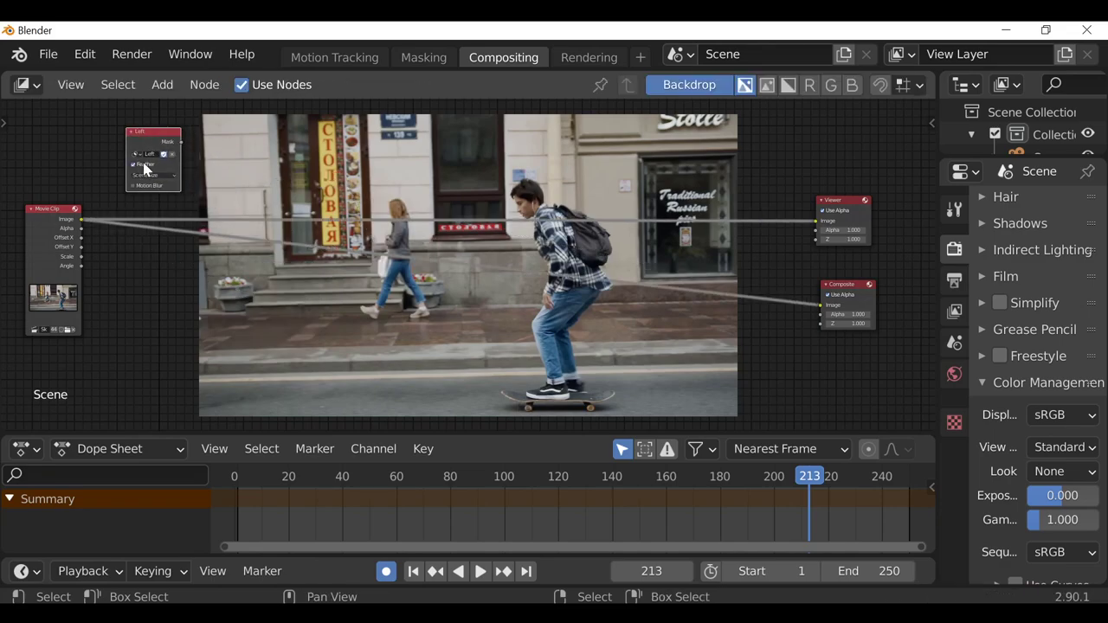
Add a Clone Node from the Darkfall VFX tools and insert it between the Movie Clip and the Composite node.
middle_drag(399, 270, 503, 238)
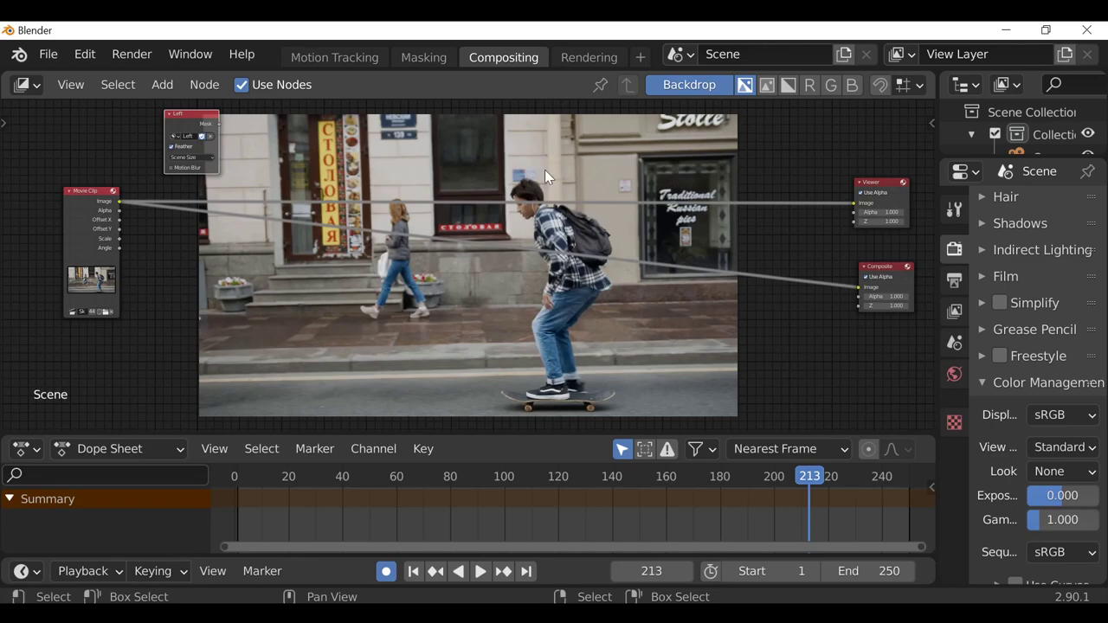
key(n)
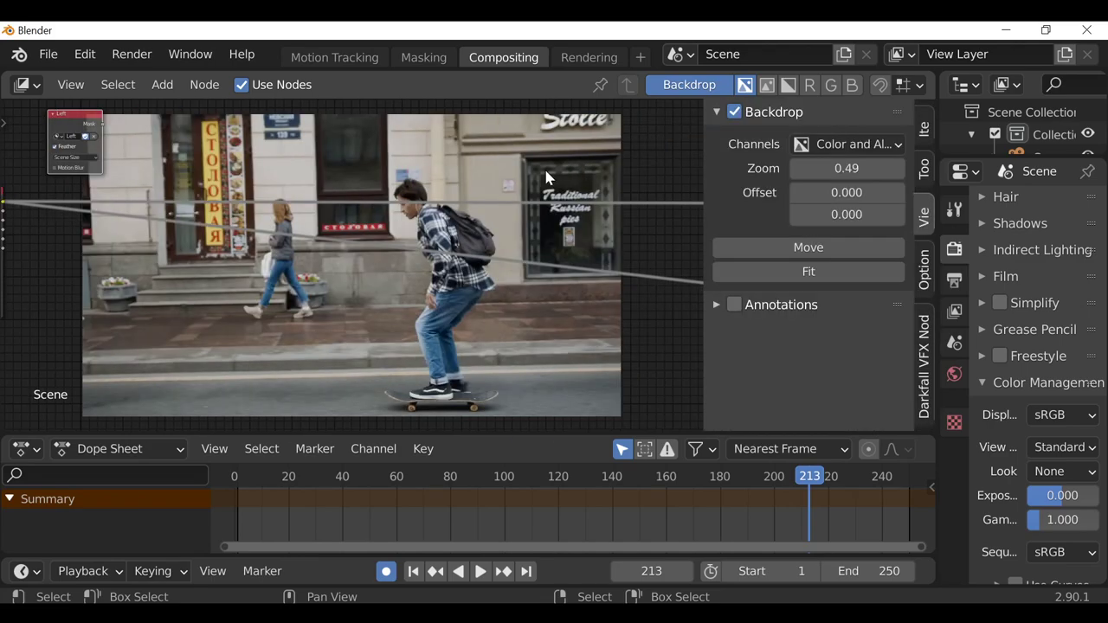
click(927, 350)
scroll(822, 186, down, 2)
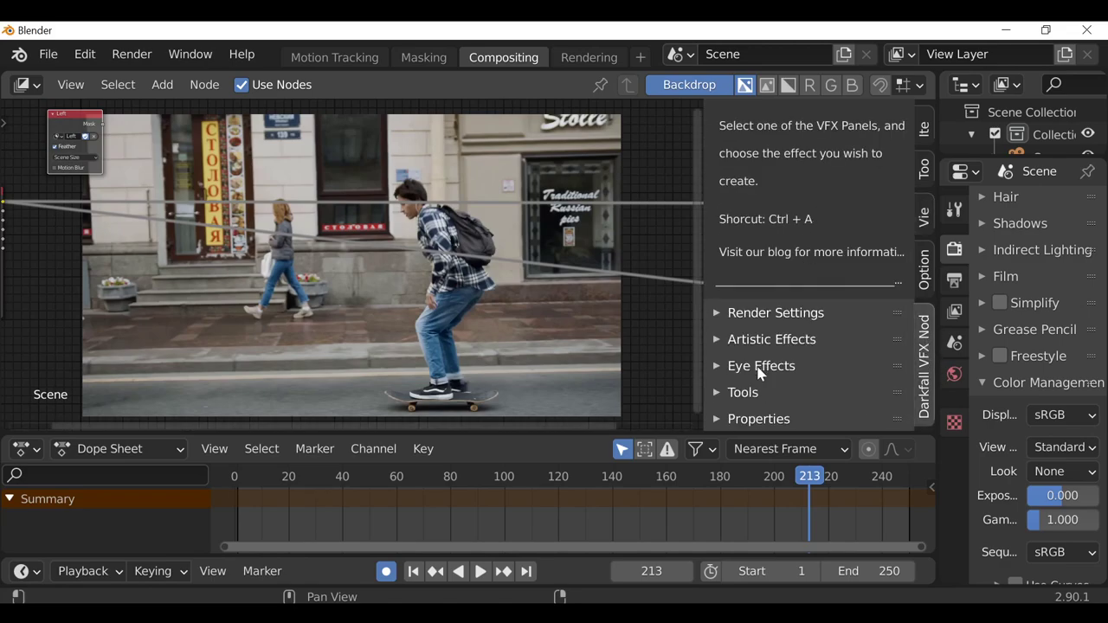
click(737, 393)
scroll(767, 368, down, 5)
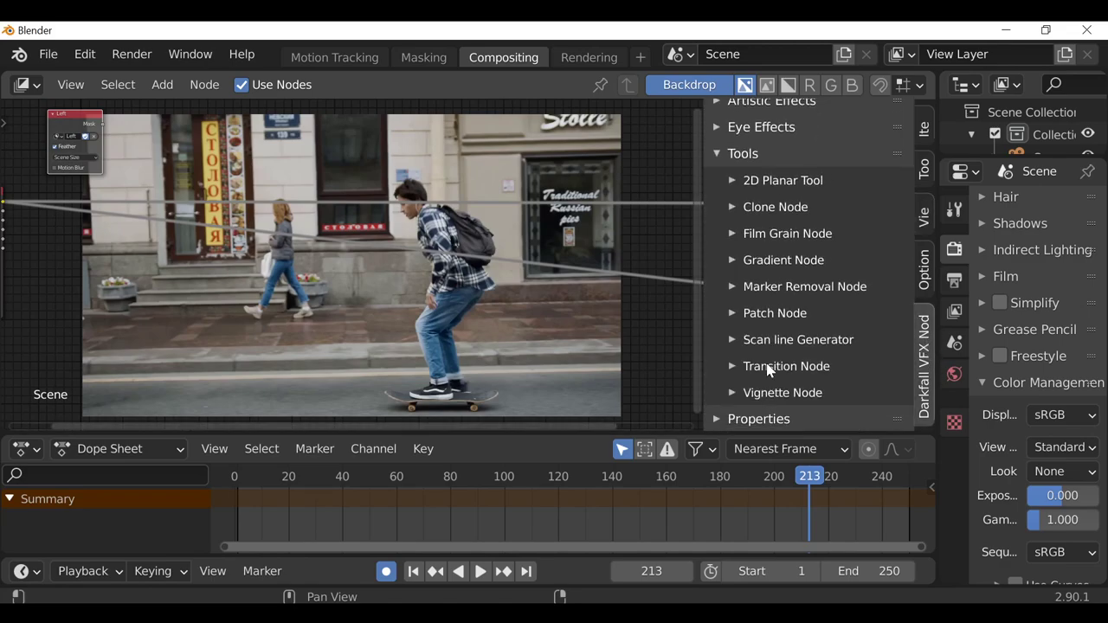
click(734, 232)
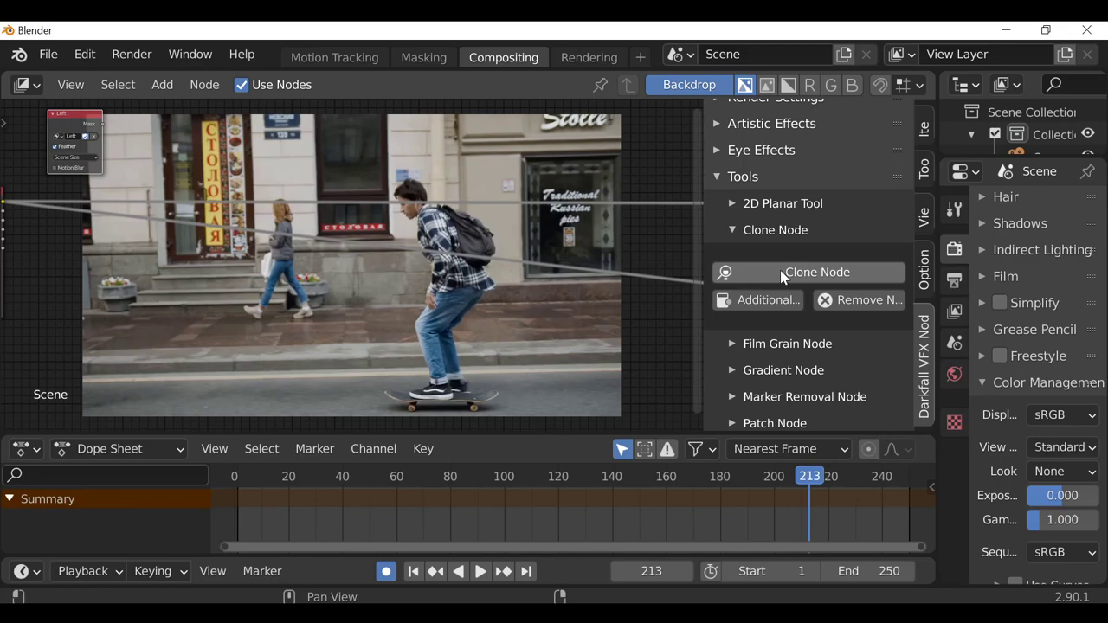
click(817, 274)
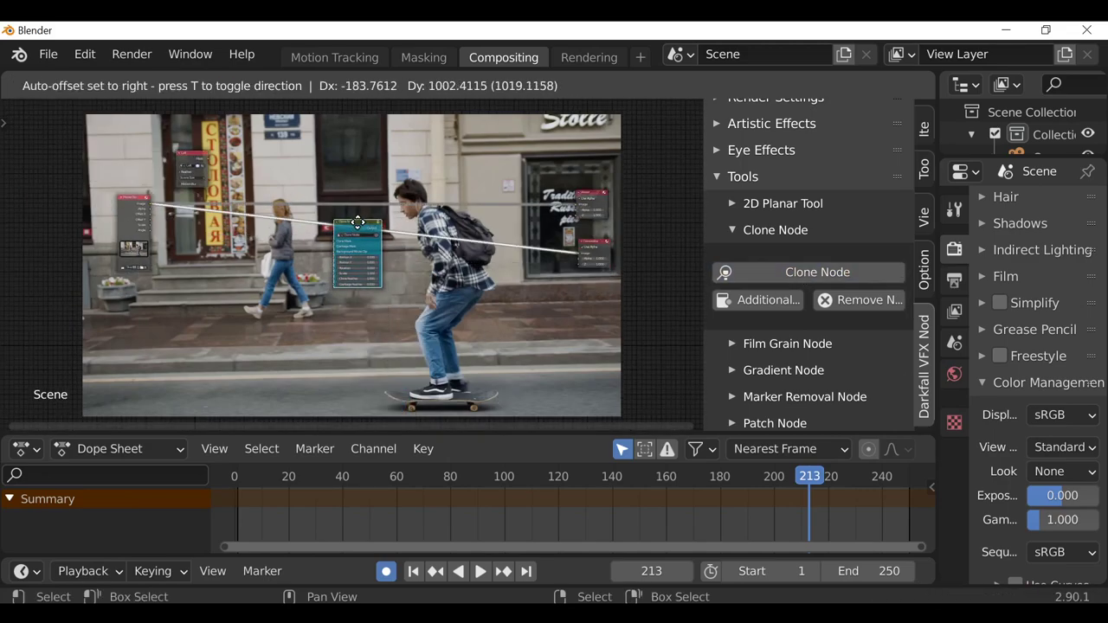
click(362, 226)
Connect the Left mask node's Mask output to the Clone Node's Clone Mask input.
scroll(341, 216, up, 8)
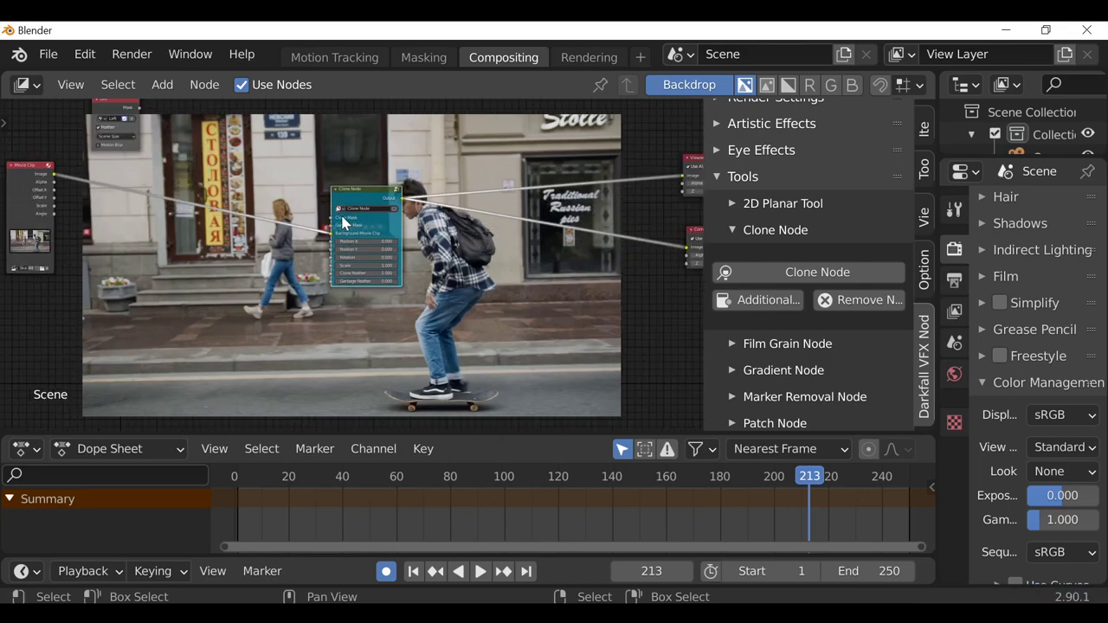
drag(364, 170, 275, 141)
middle_drag(226, 170, 365, 275)
scroll(364, 274, up, 2)
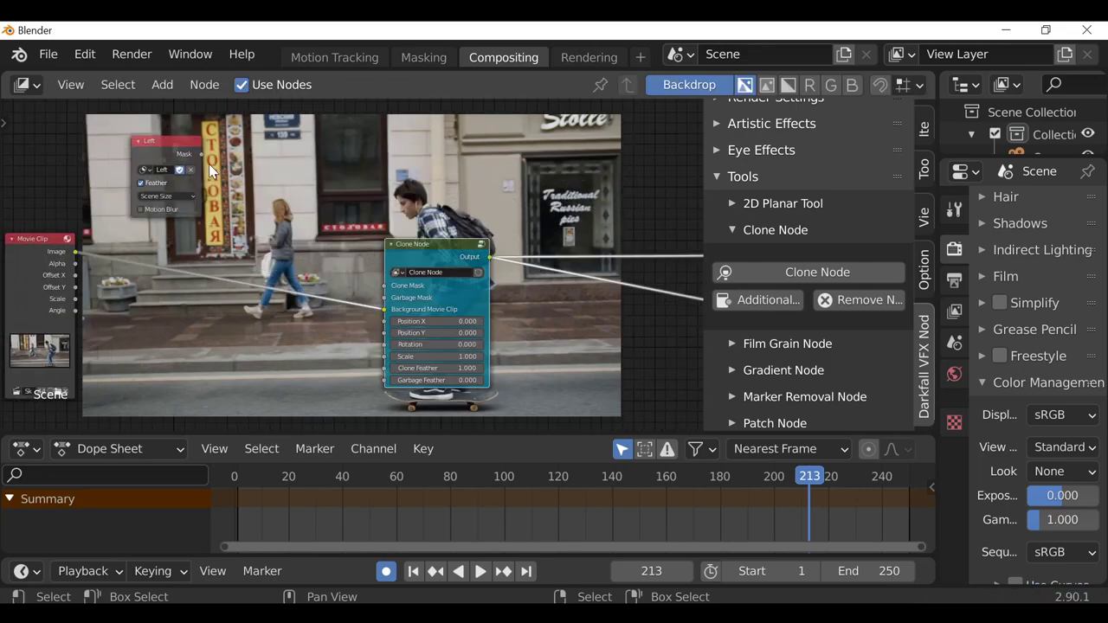
mouse_move(170, 152)
mouse_down()
mouse_move(260, 156)
mouse_move(390, 290)
mouse_up()
scroll(362, 289, up, 1)
middle_drag(390, 294, 290, 231)
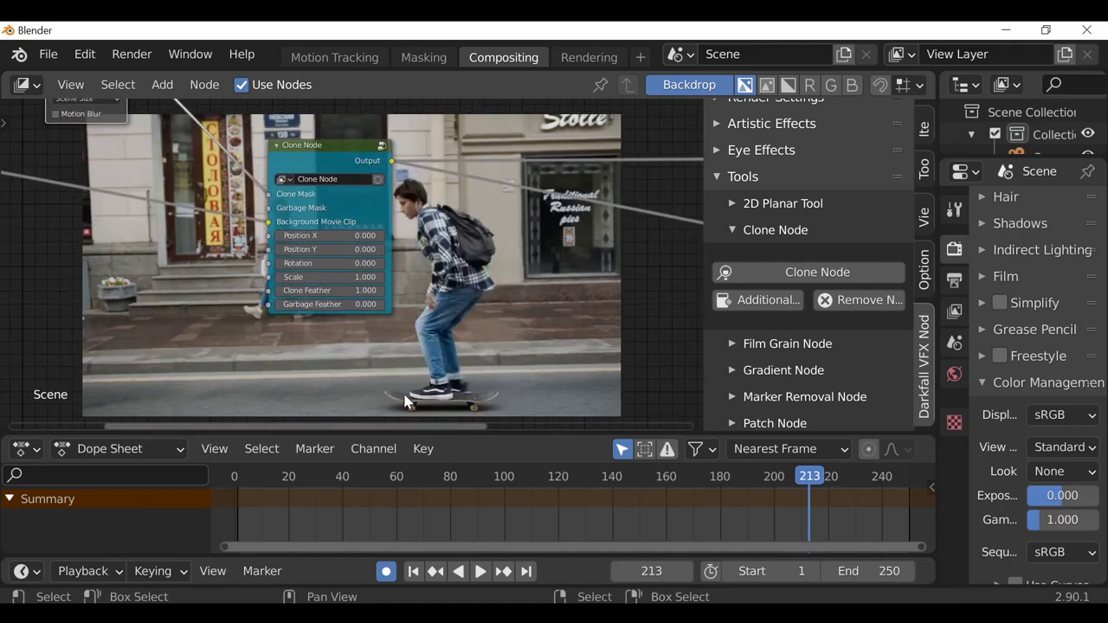
Set the Clone Node's Position X to -54.7 and its Clone Feather to 10.
drag(291, 236, 242, 235)
mouse_move(321, 235)
mouse_down()
mouse_move(225, 236)
mouse_move(325, 232)
mouse_up()
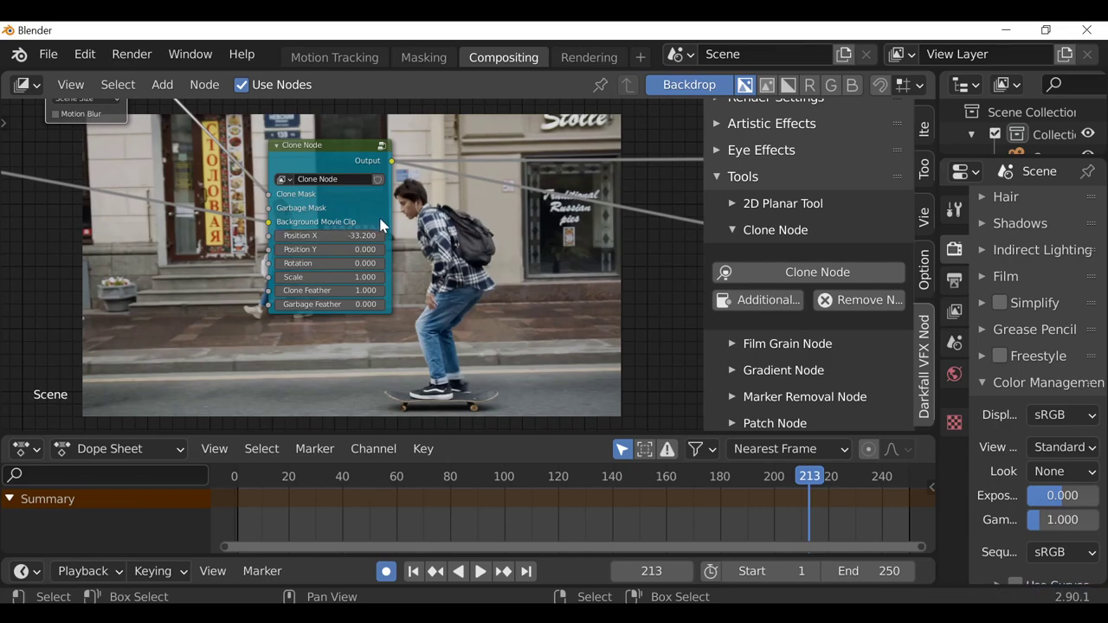
scroll(364, 312, up, 4)
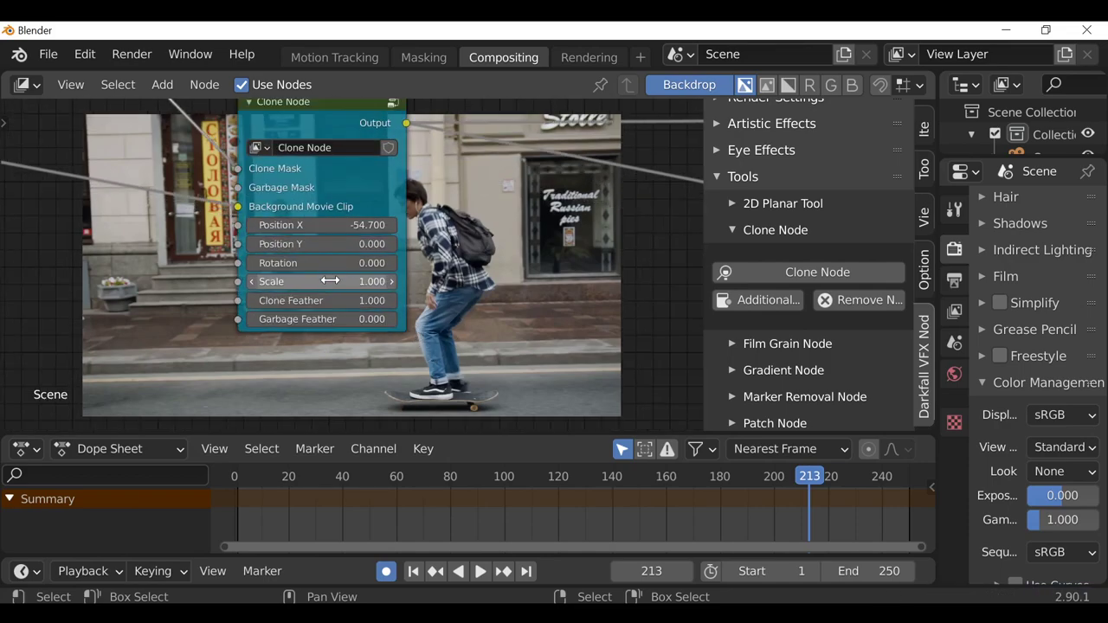
click(279, 273)
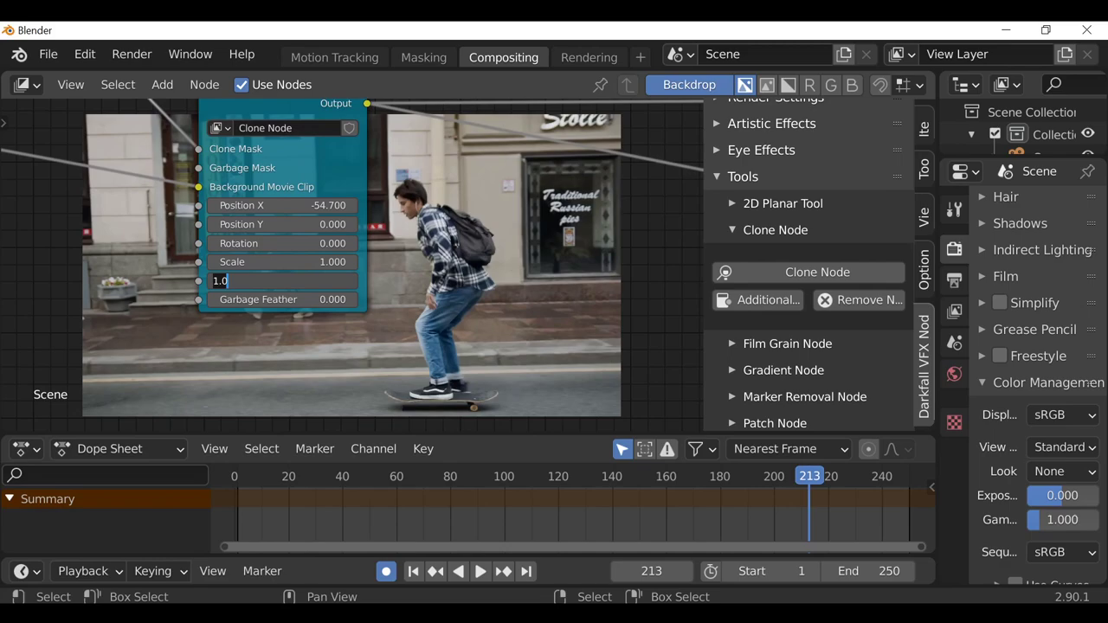
text(10)
key(Return)
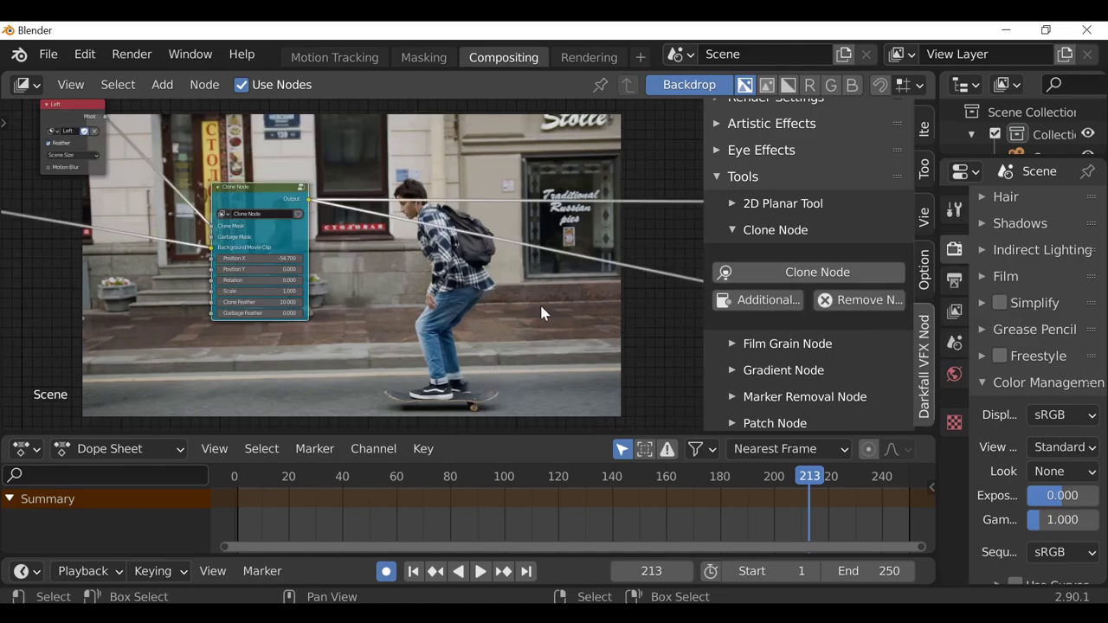
Add a second Clone Node from the Darkfall VFX tools and insert it between the first Clone Node and the output nodes.
key(n)
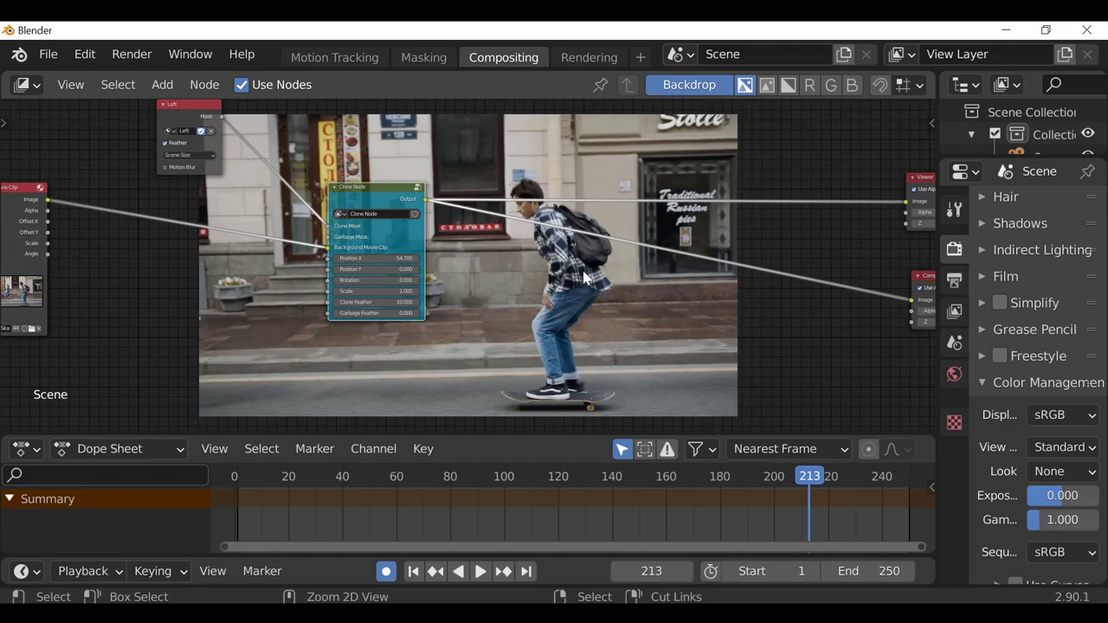
key(ctrl+f)
drag(544, 284, 544, 202)
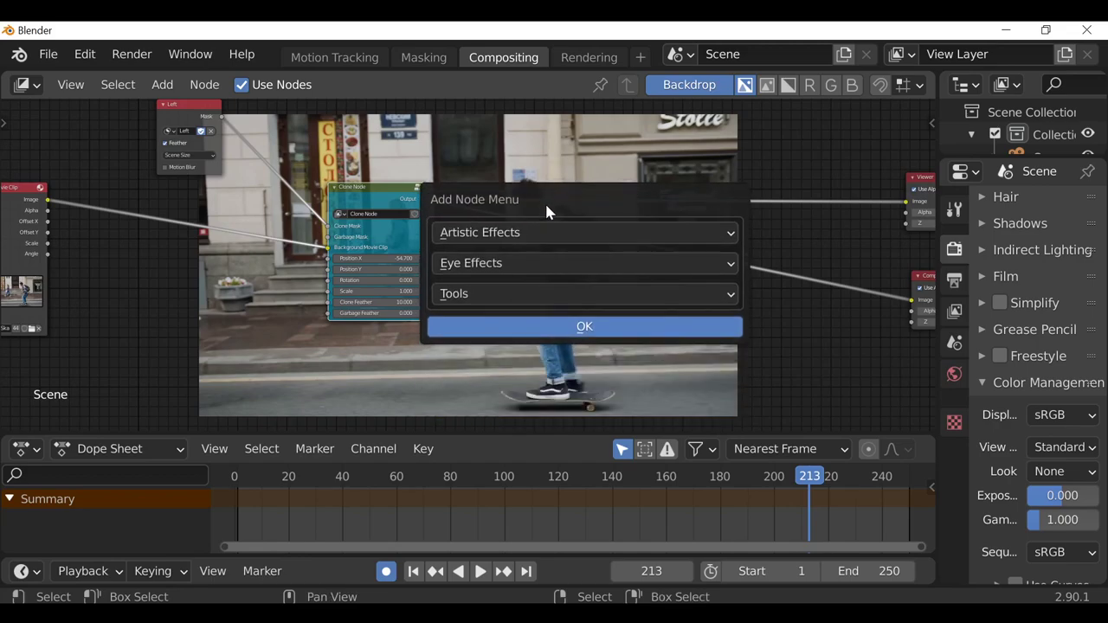
click(502, 295)
click(502, 295)
click(506, 297)
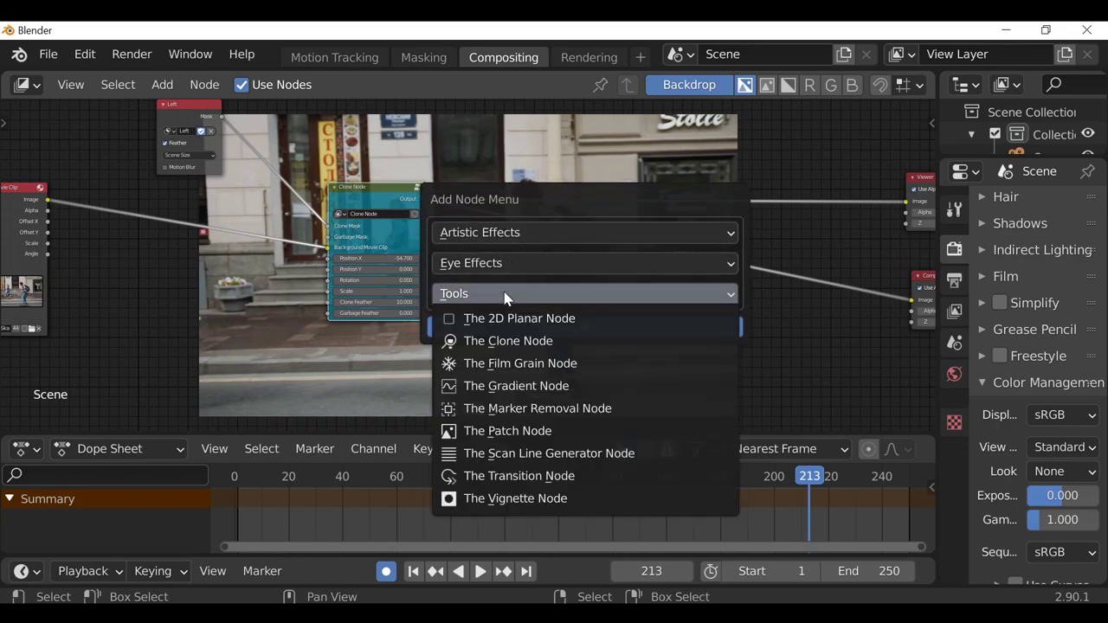
click(502, 344)
click(626, 334)
scroll(625, 336, down, 4)
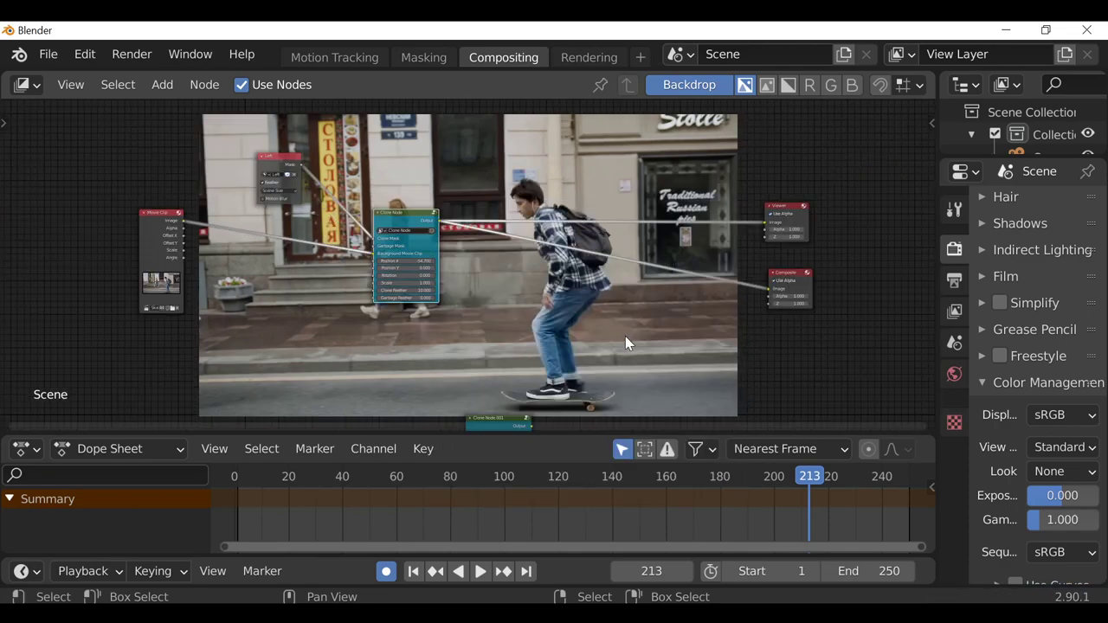
middle_drag(625, 336, 616, 316)
drag(453, 361, 525, 243)
scroll(526, 244, up, 2)
Duplicate the Left mask node, place the copy between the two Clone Nodes and switch its mask to Right.
drag(218, 143, 207, 141)
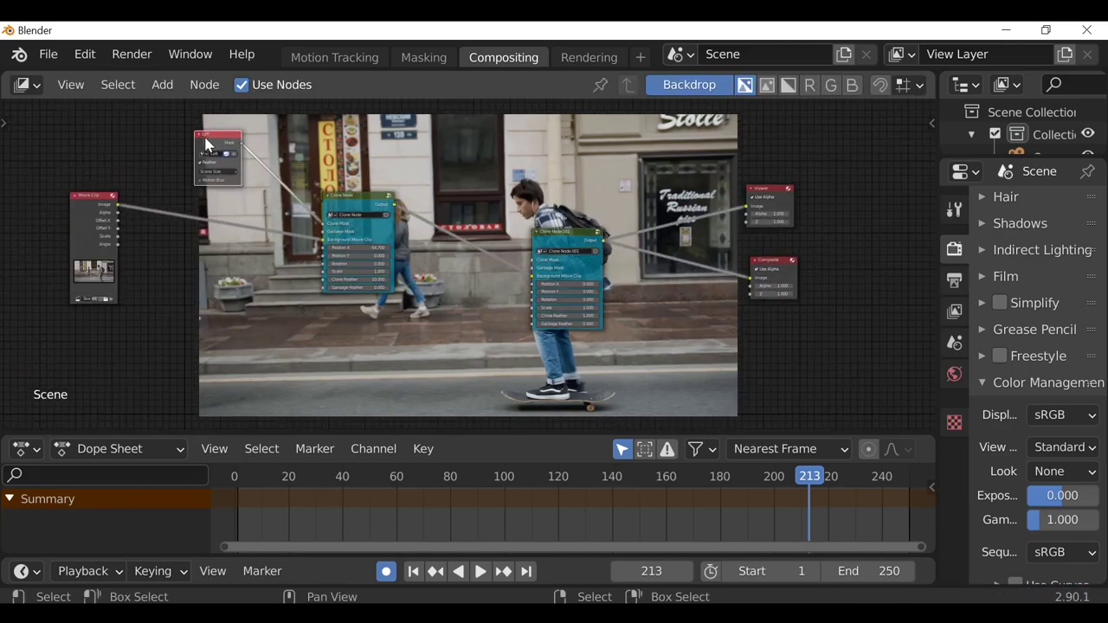
key(shift+d)
click(450, 281)
scroll(450, 281, up, 2)
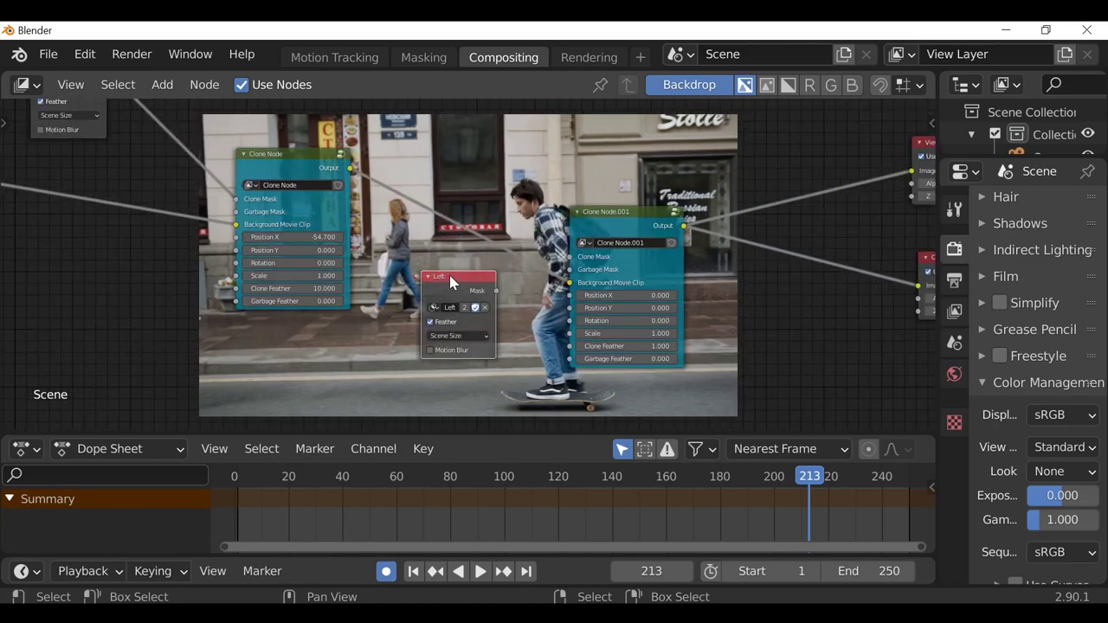
scroll(450, 281, up, 3)
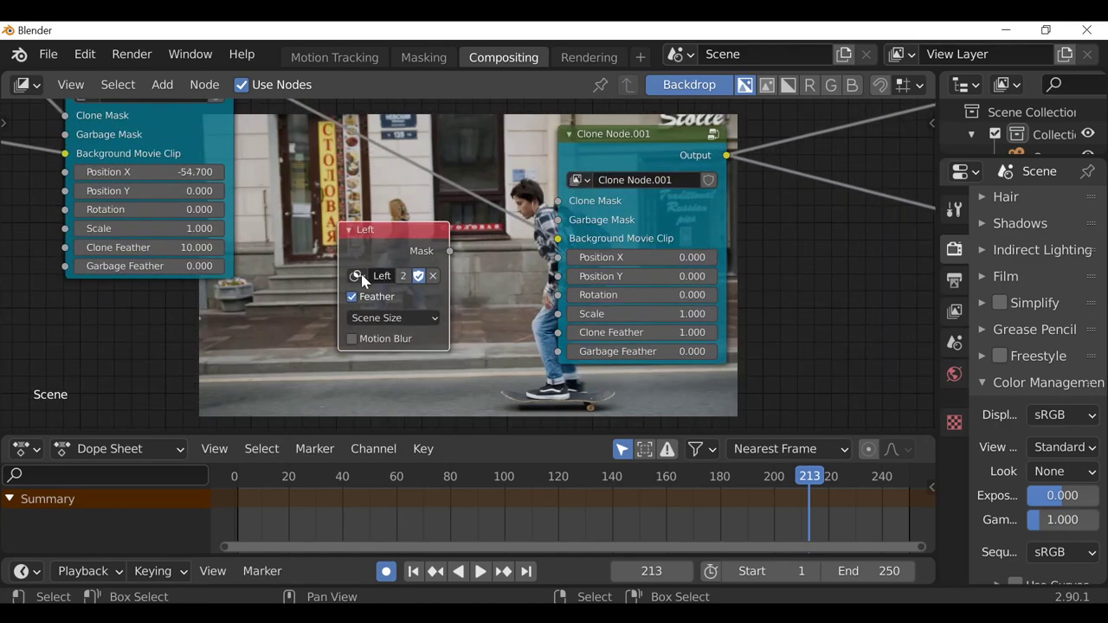
click(362, 279)
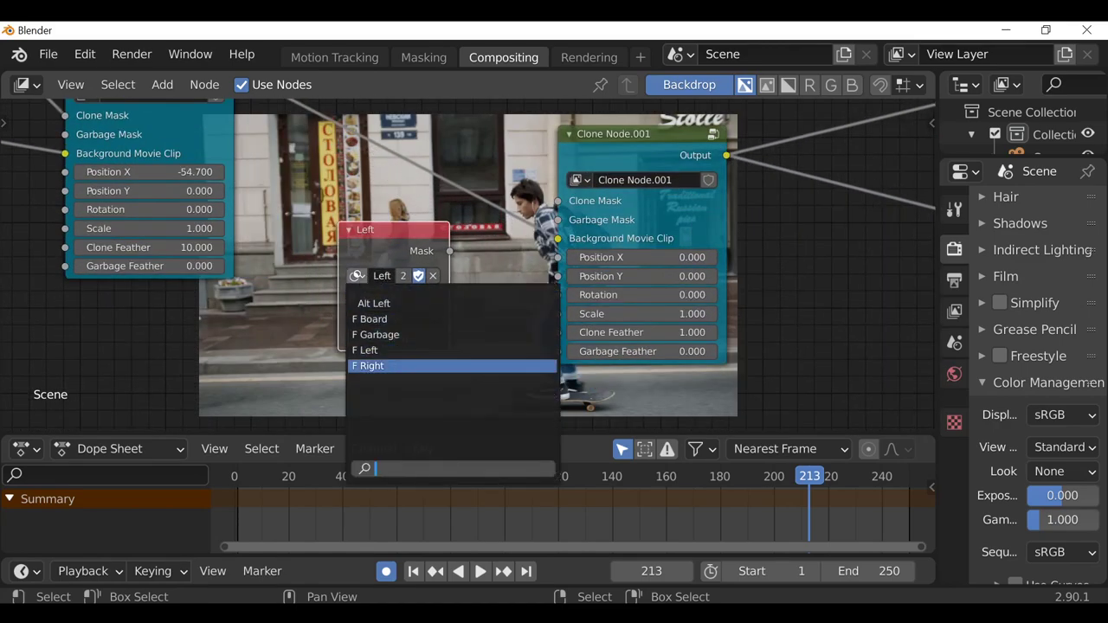
click(392, 369)
Connect the Right mask node's Mask output to the second Clone Node's Clone Mask input and move the mask node clear of it.
drag(449, 251, 557, 201)
drag(412, 237, 386, 198)
middle_drag(440, 267, 254, 208)
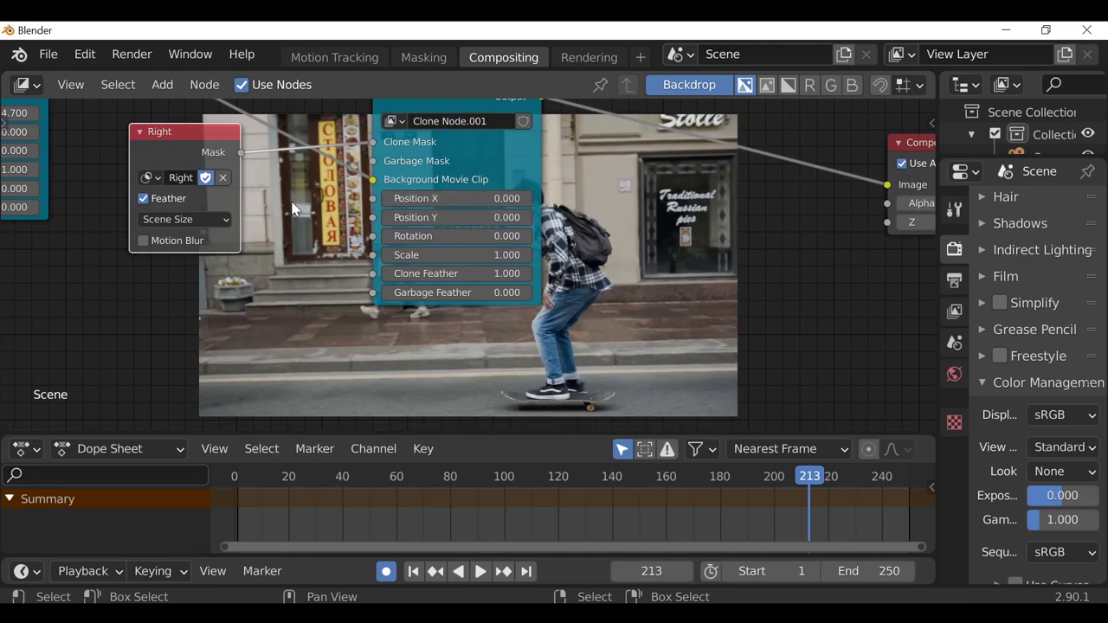
Set the second Clone Node's Position X to 61.6 to patch the right wheel.
middle_drag(494, 197, 546, 205)
mouse_move(546, 206)
mouse_down()
mouse_move(580, 206)
mouse_move(534, 208)
mouse_move(671, 206)
mouse_up()
middle_drag(496, 322, 394, 315)
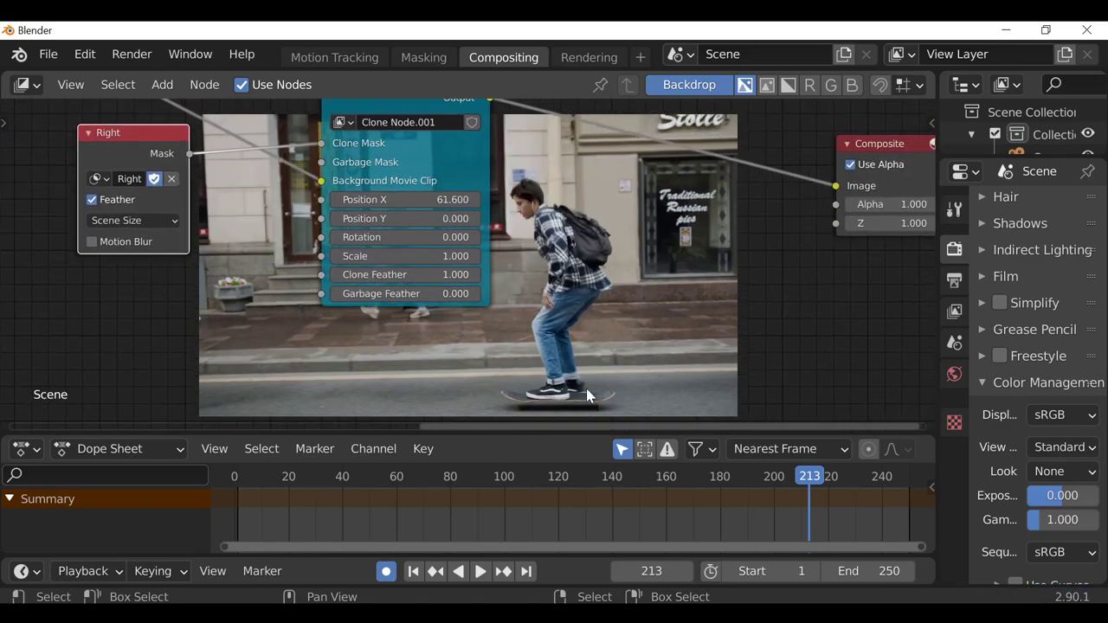
middle_drag(585, 381, 584, 333)
mouse_move(521, 355)
middle_down()
mouse_move(500, 372)
mouse_move(533, 349)
middle_up()
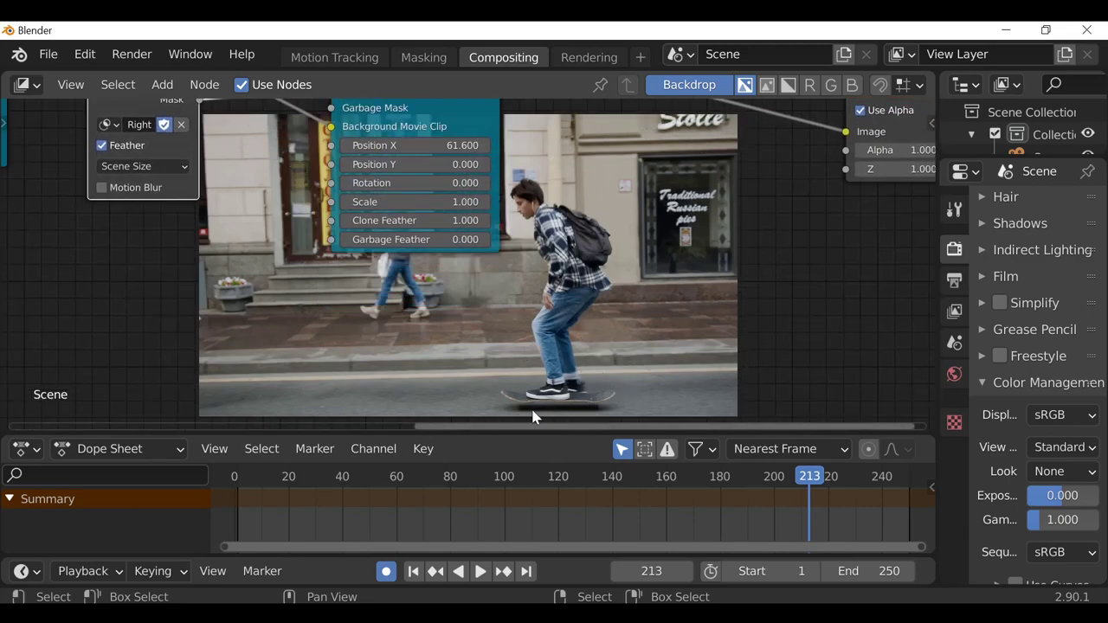
Go to frame 194 and enlarge the backdrop to a zoom of 1.19, shifting it to bring the skateboard into view.
click(302, 511)
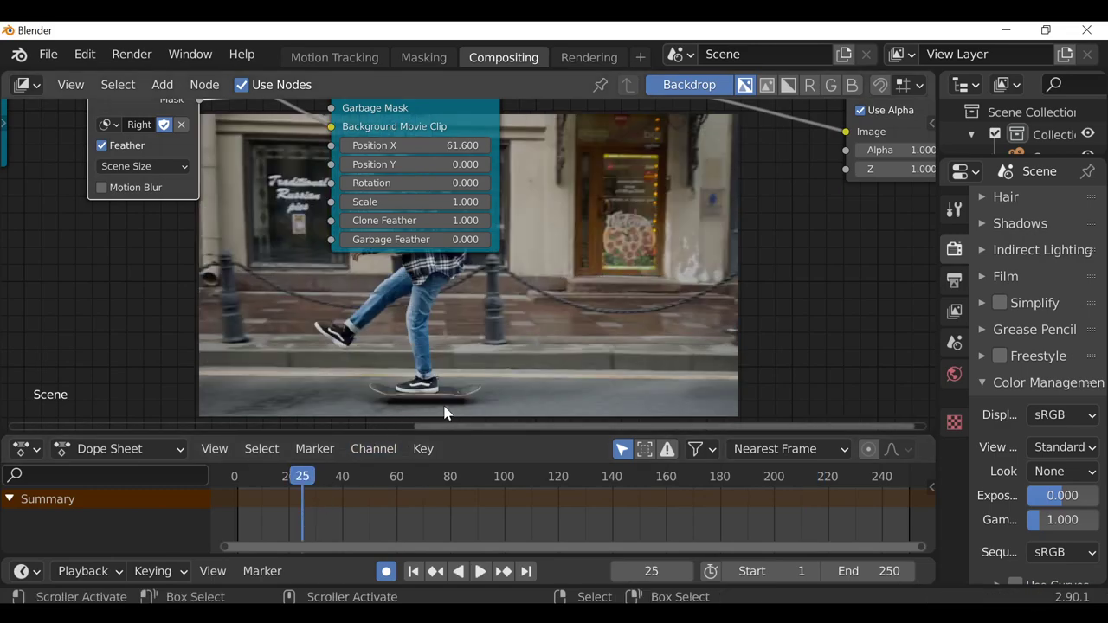
drag(421, 515, 440, 526)
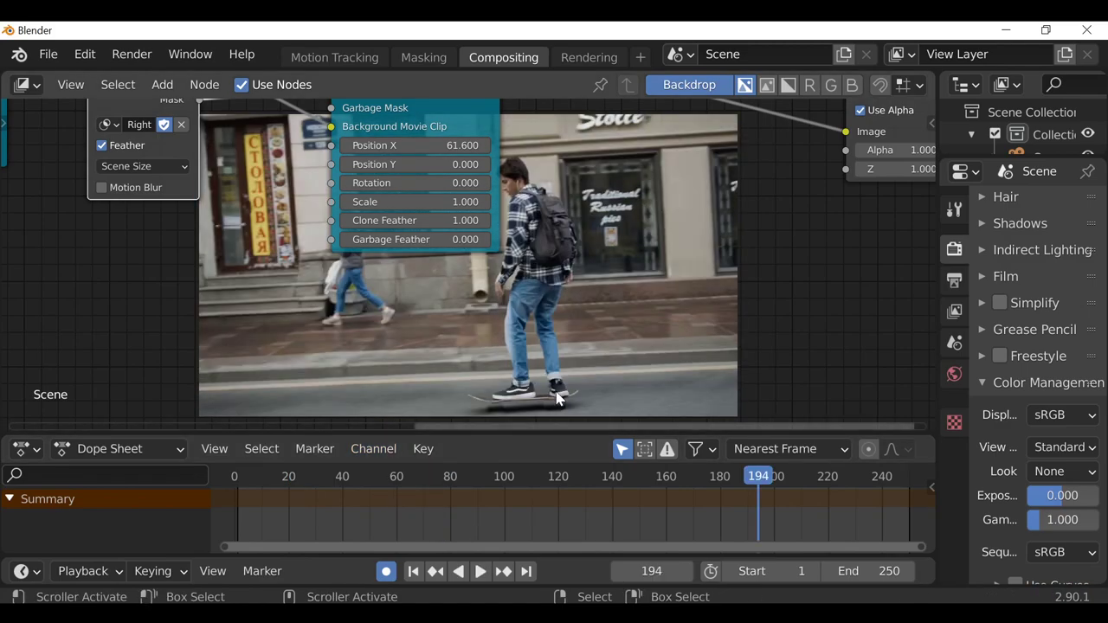
middle_drag(559, 375, 559, 338)
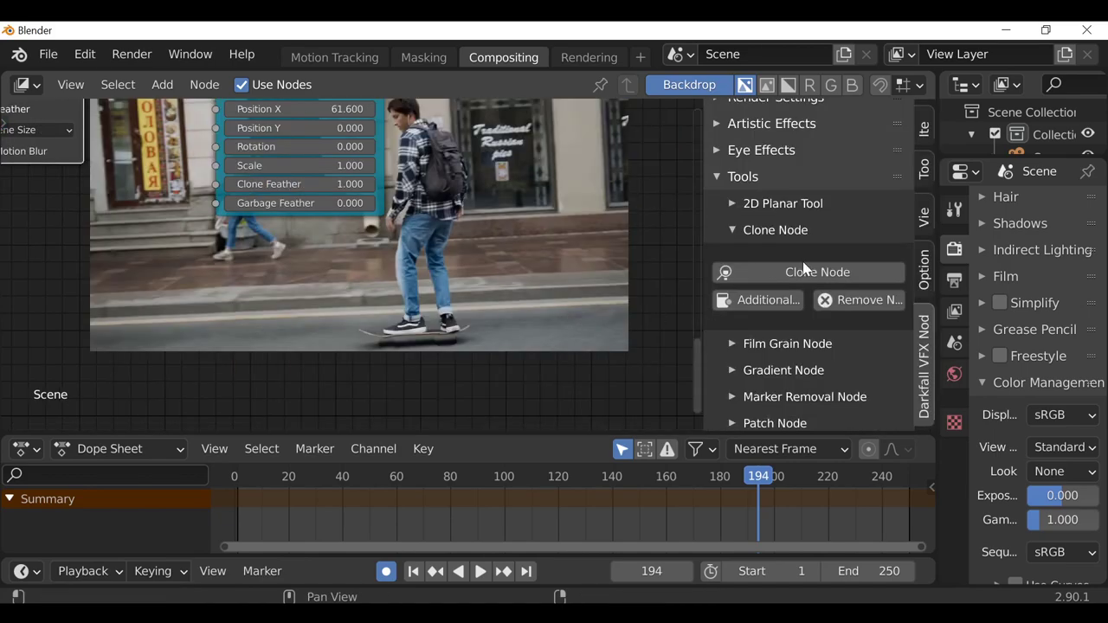
click(922, 222)
drag(847, 168, 891, 167)
click(784, 248)
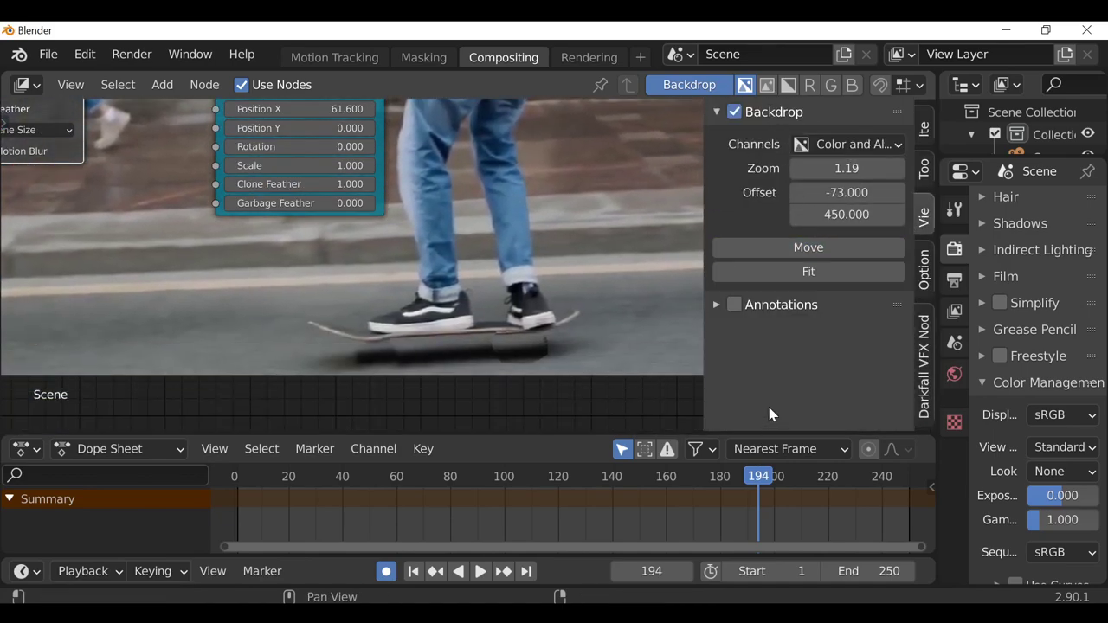
click(767, 404)
key(n)
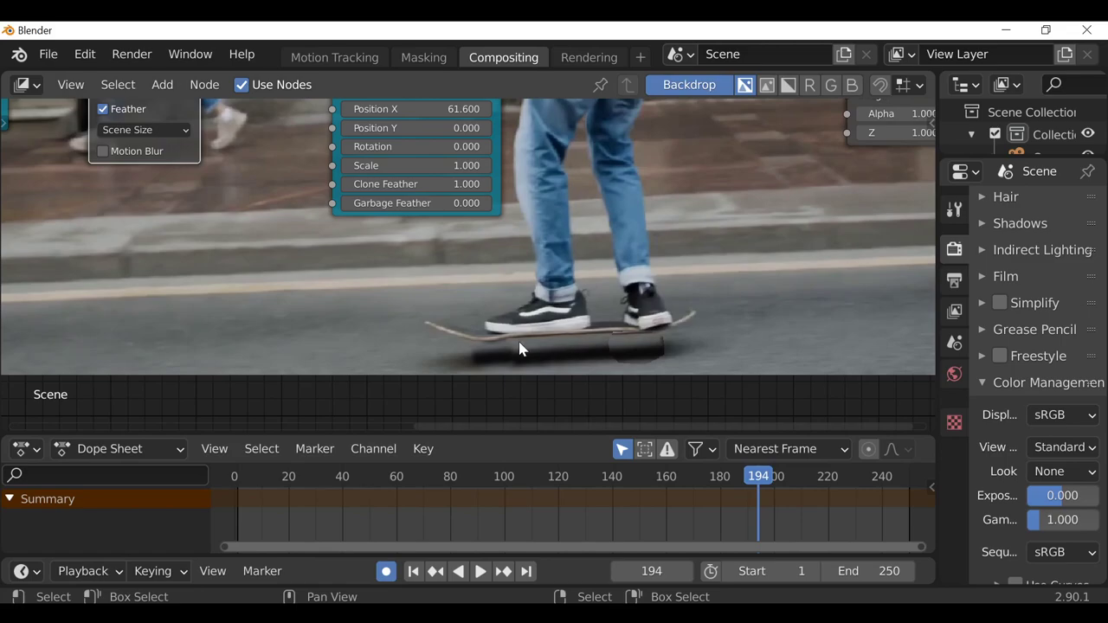
Collapse the Right mask node and move it up beside the second Clone Node, repositioning that Clone Node slightly.
middle_drag(562, 362, 656, 359)
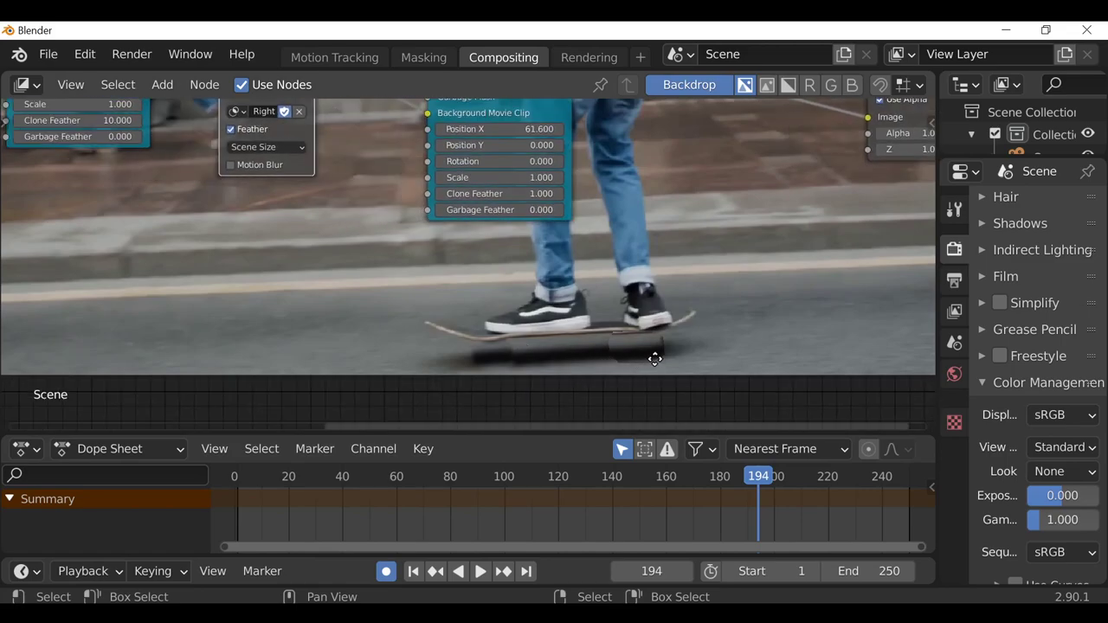
middle_drag(192, 215, 331, 285)
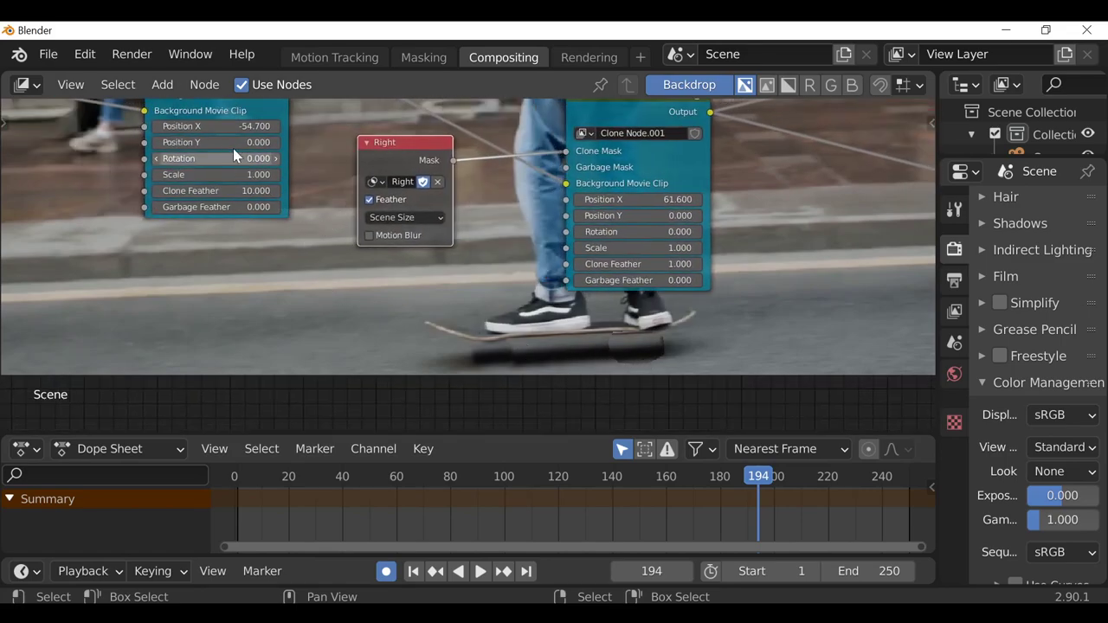
shift+scroll(213, 210, up, 5)
drag(596, 195, 608, 152)
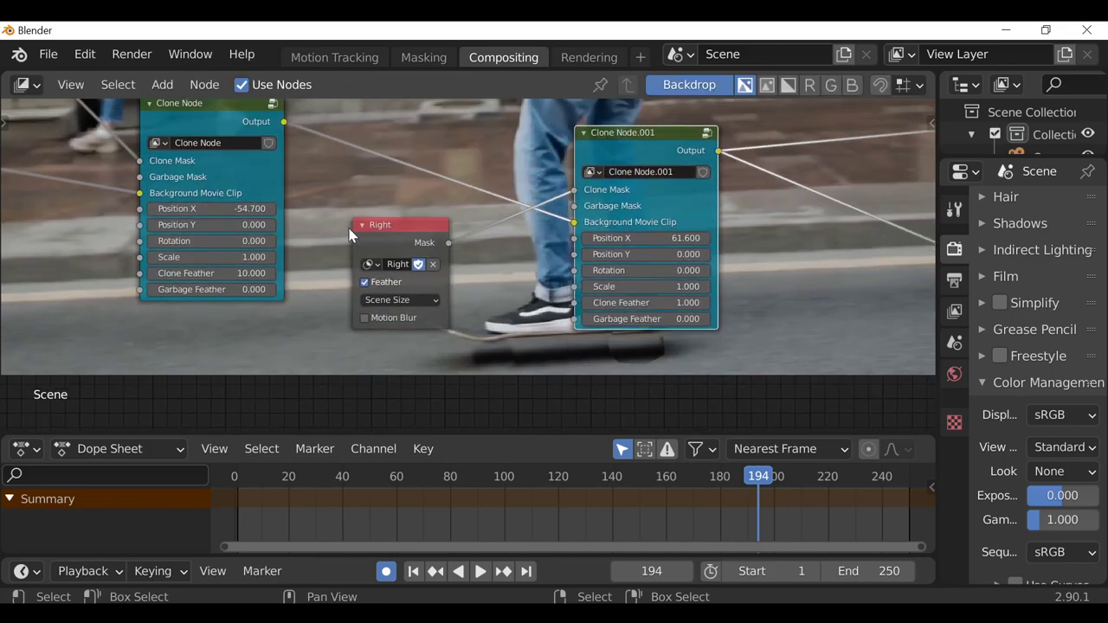
click(363, 224)
drag(382, 222, 455, 129)
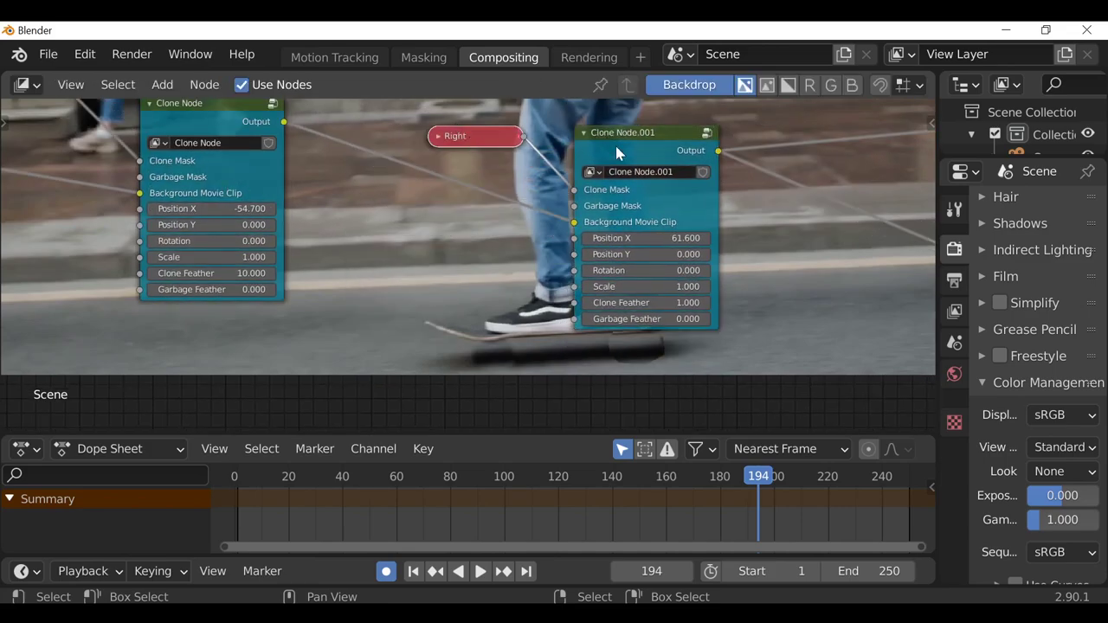
drag(639, 135, 622, 135)
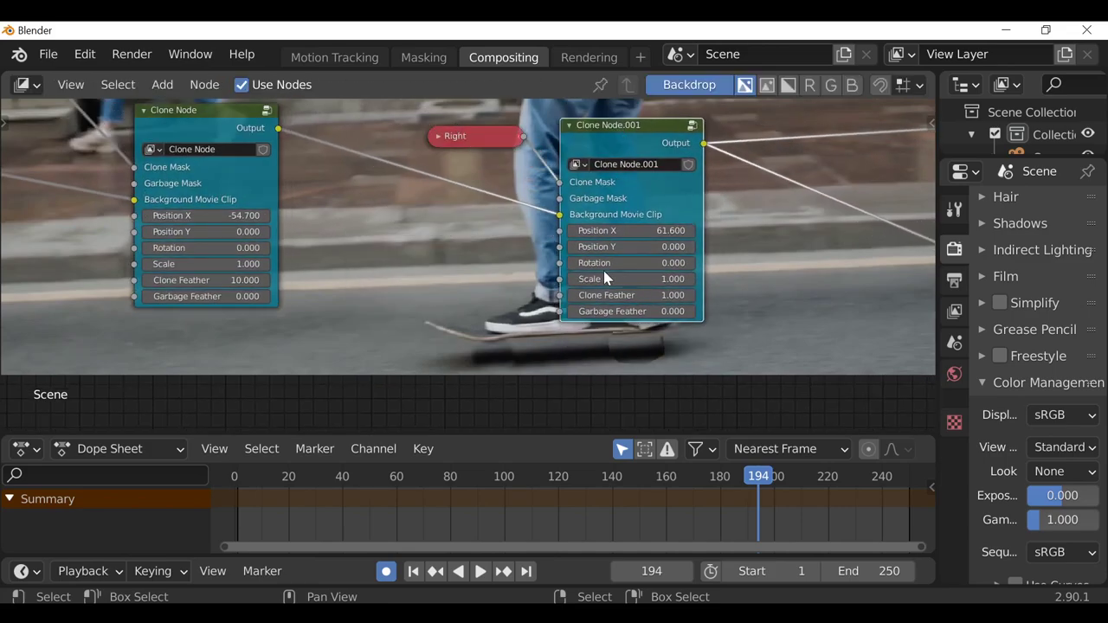
Set the first Clone Node's Position Y to -4.1 and keyframe it at frame 194.
middle_drag(603, 280, 624, 249)
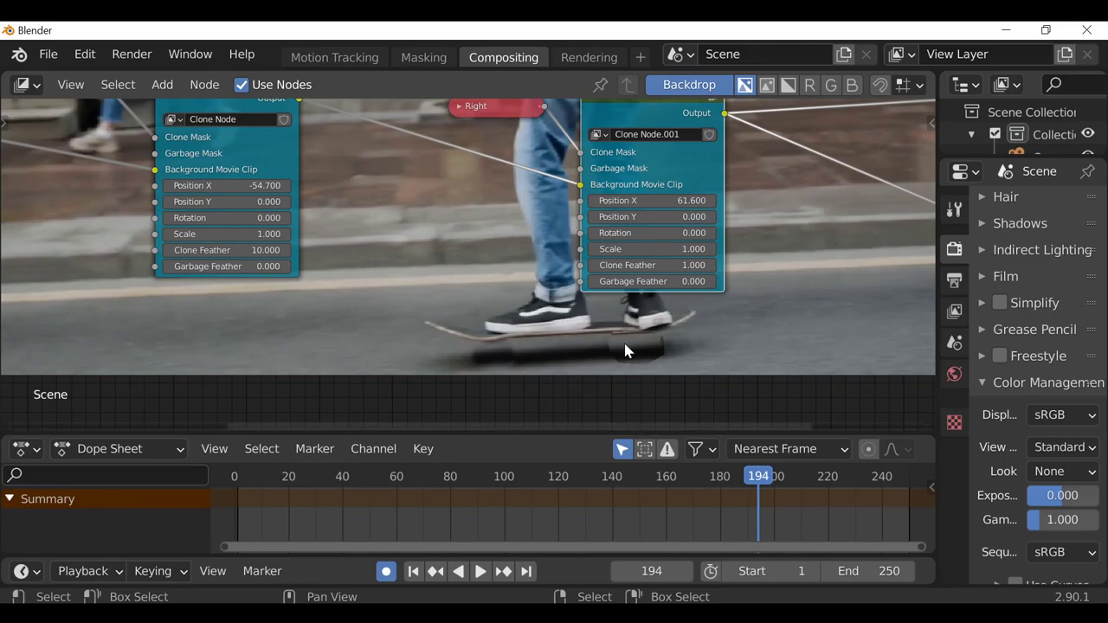
middle_drag(412, 303, 428, 327)
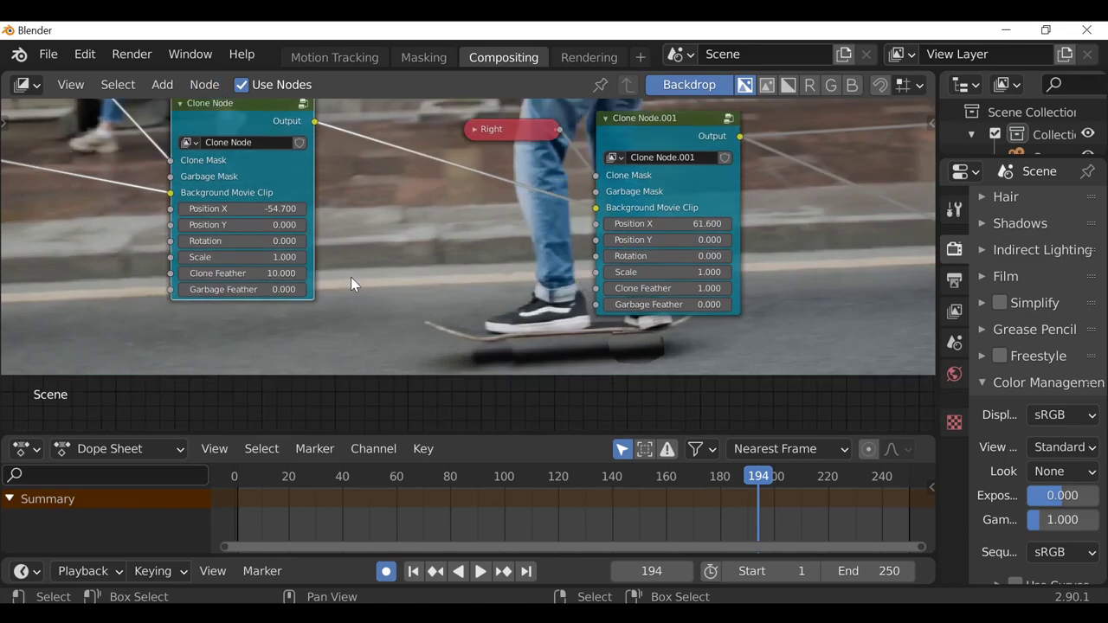
drag(222, 227, 194, 227)
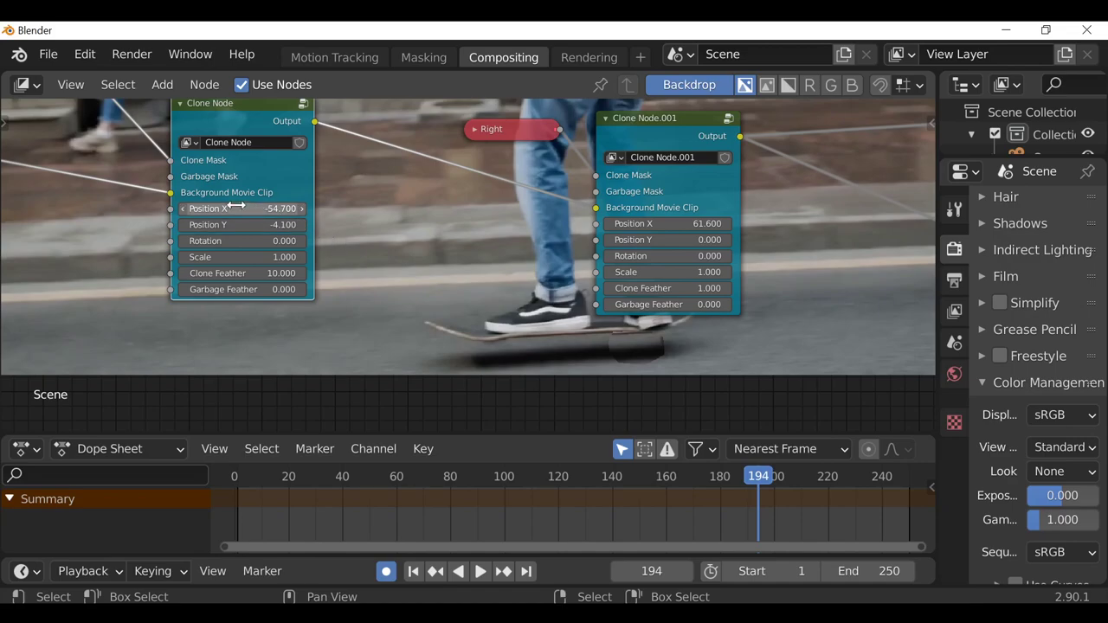
key(i)
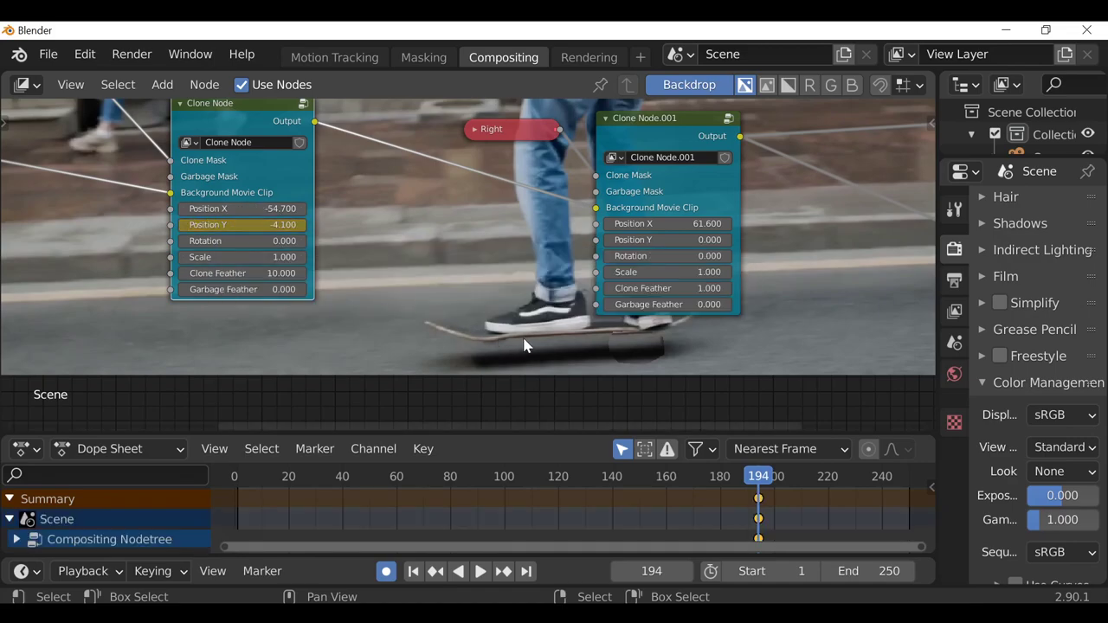
Advance to frame 201, set the first Clone Node's Position Y to -2.6 and keyframe it.
key(Right)
key(Right)
key(Right)
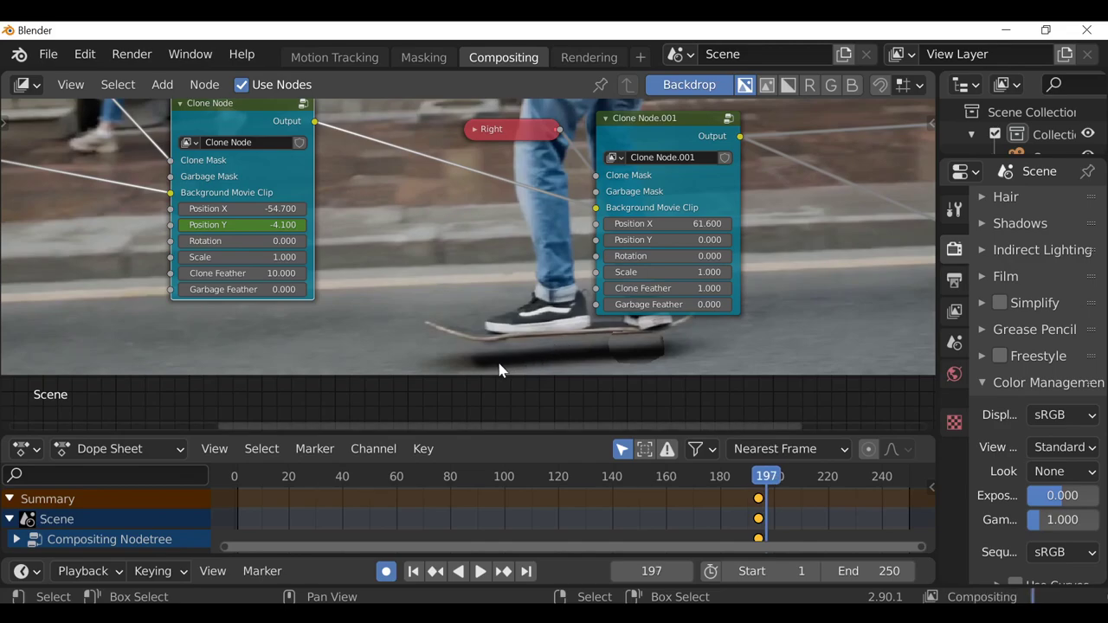
key(Right)
key(Right)
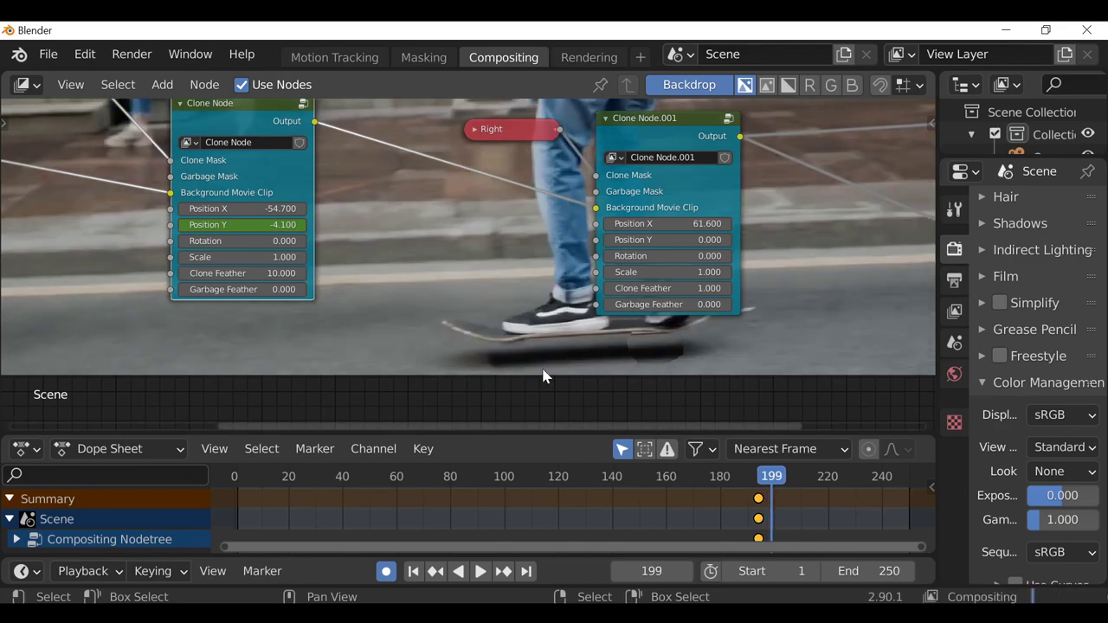
key(Right)
key(Right)
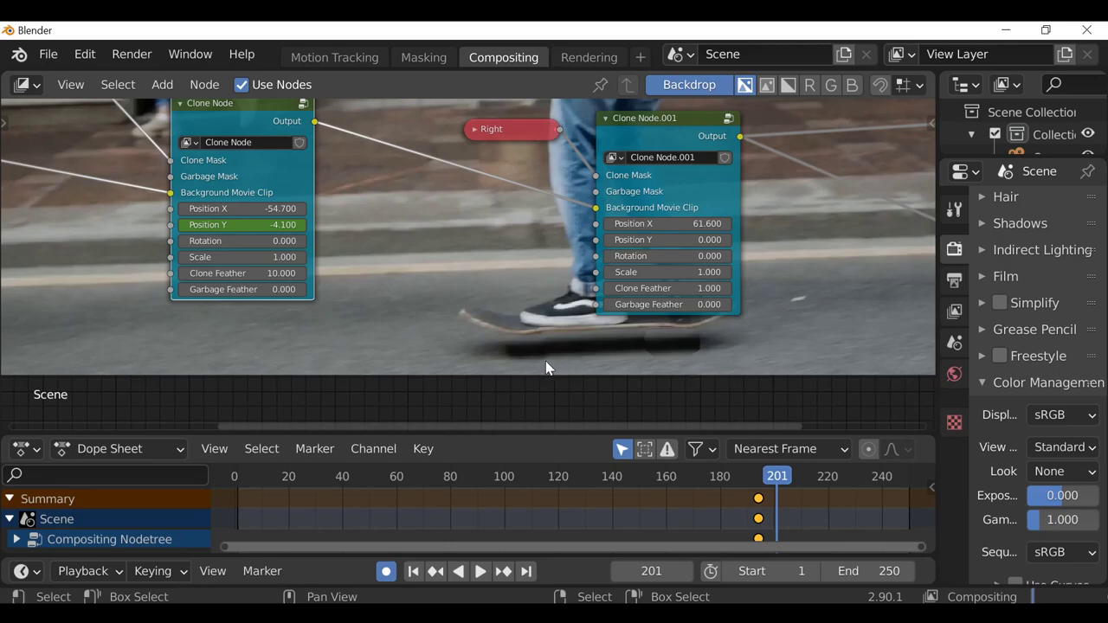
drag(275, 225, 292, 225)
key(i)
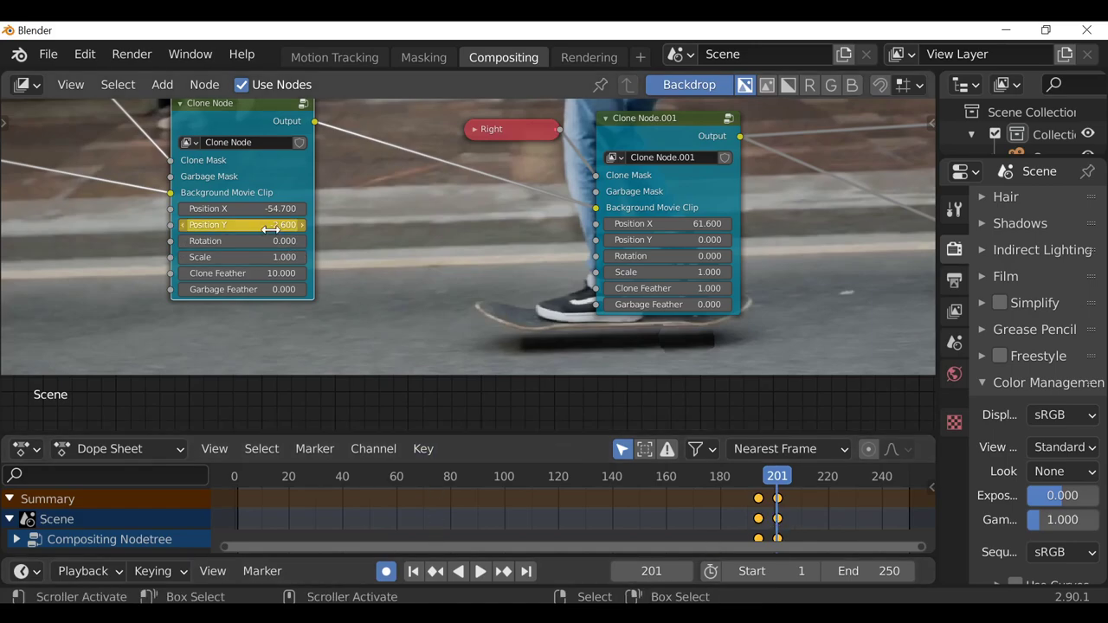
Advance to frame 213, set the first Clone Node's Position Y to -0.5 and keyframe it.
key(Right)
key(Right)
key(Right)
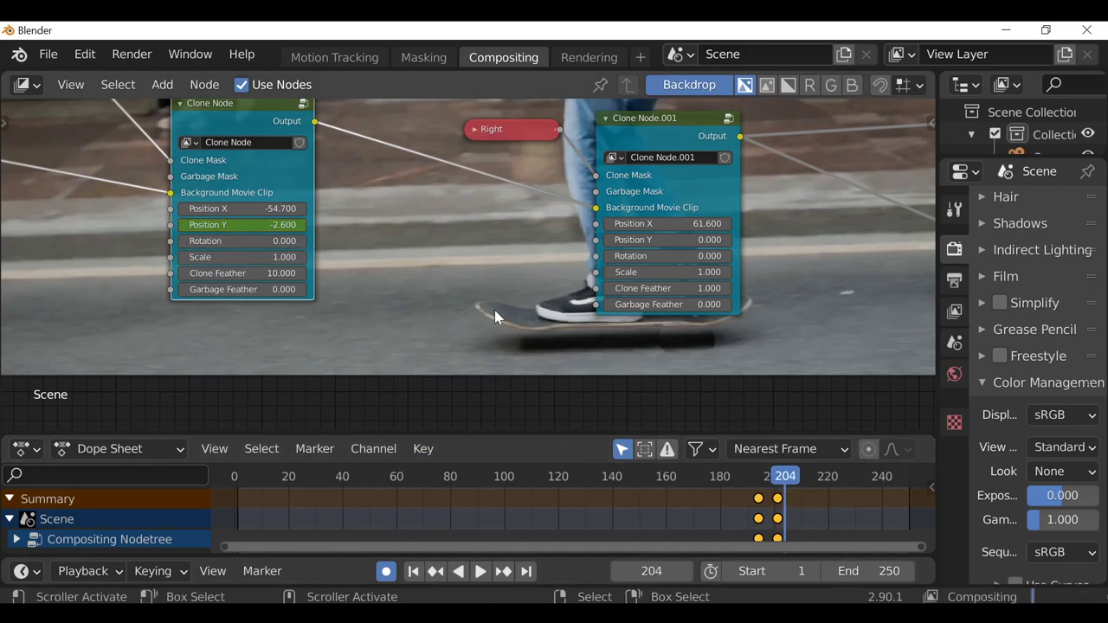
key(Right)
key(Right)
key(Right)
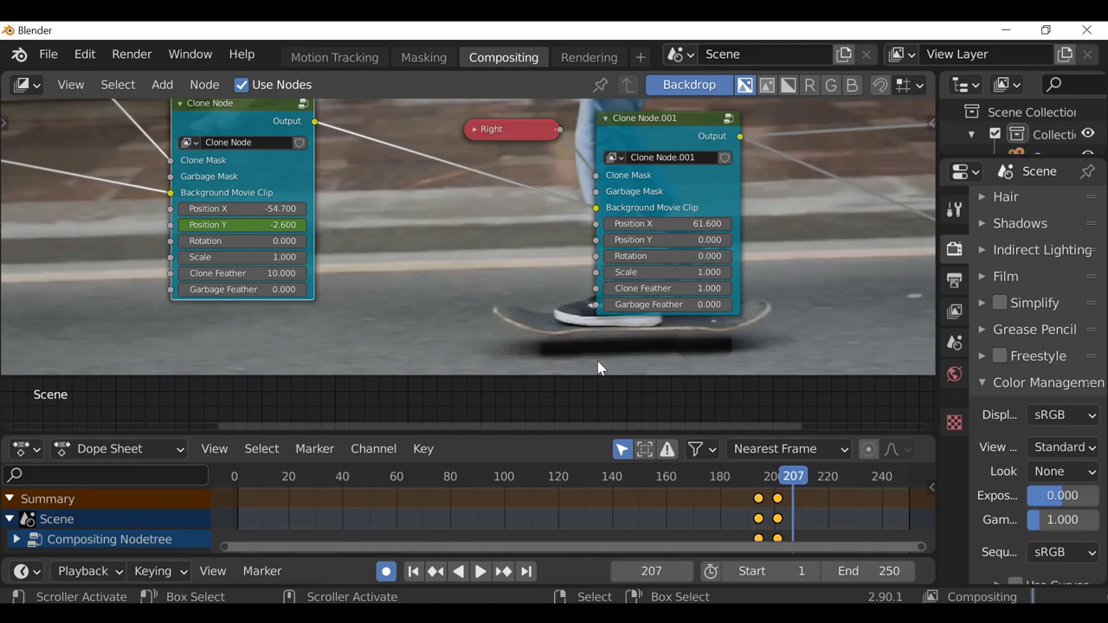
key(Right)
key(Right)
key(Right)
key(Right)
key(Right)
key(Right)
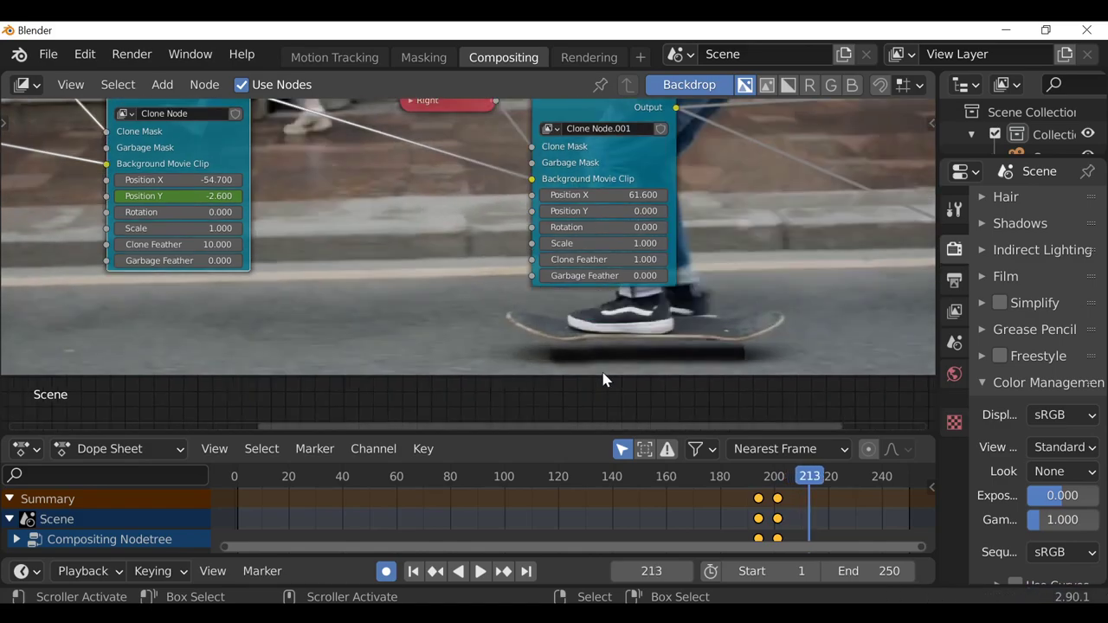
drag(198, 197, 217, 197)
key(i)
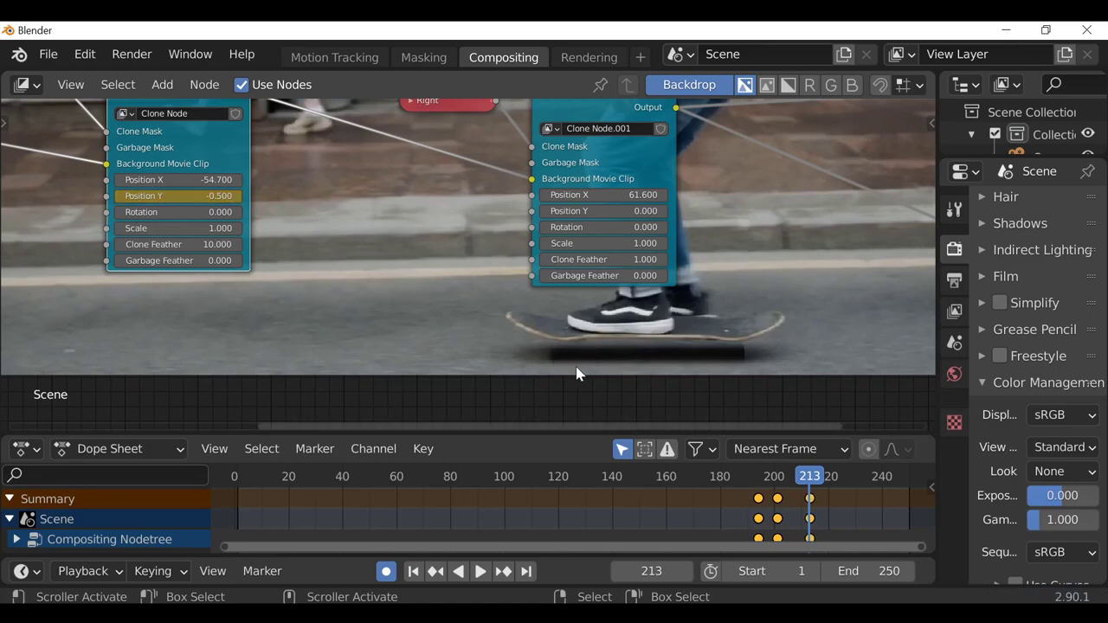
Advance to frame 229, set the first Clone Node's Position Y to -0.1 with a keyframe, and continue through the following frames.
key(Right)
key(Right)
key(Right)
key(Right)
key(Right)
key(Right)
key(Right)
key(Right)
key(Right)
key(Right)
key(Right)
key(Right)
key(Right)
key(Right)
key(Right)
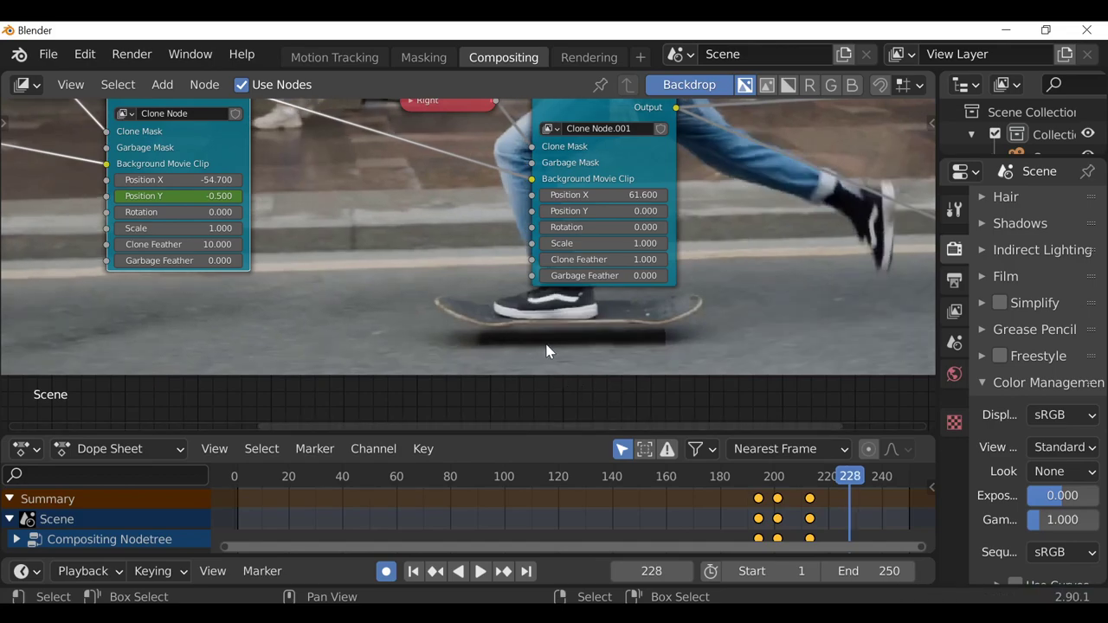
key(Right)
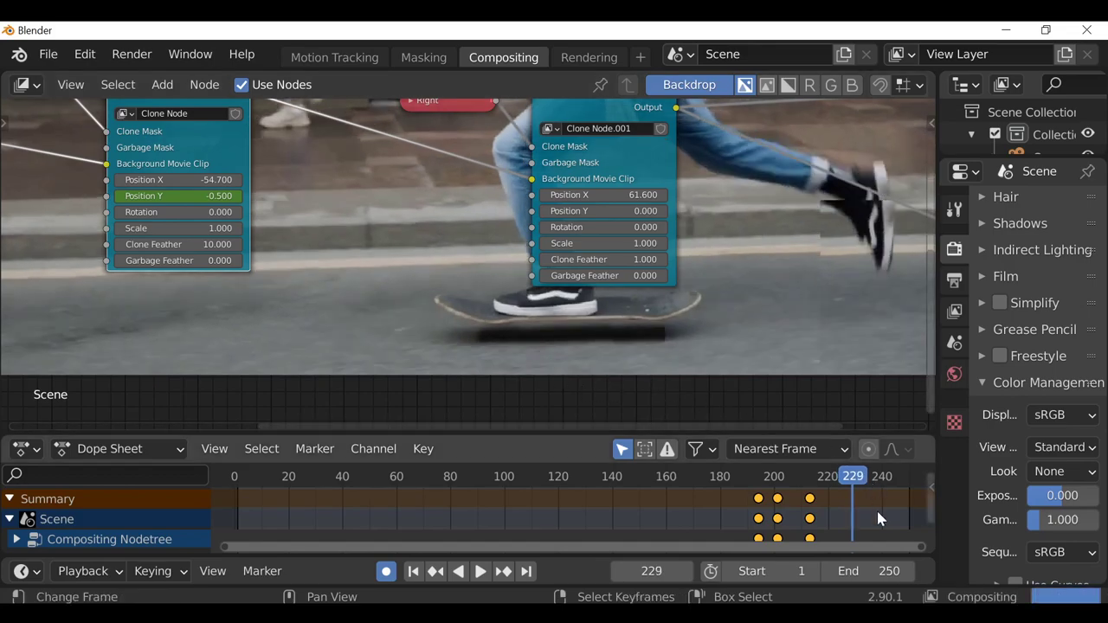
drag(187, 196, 201, 196)
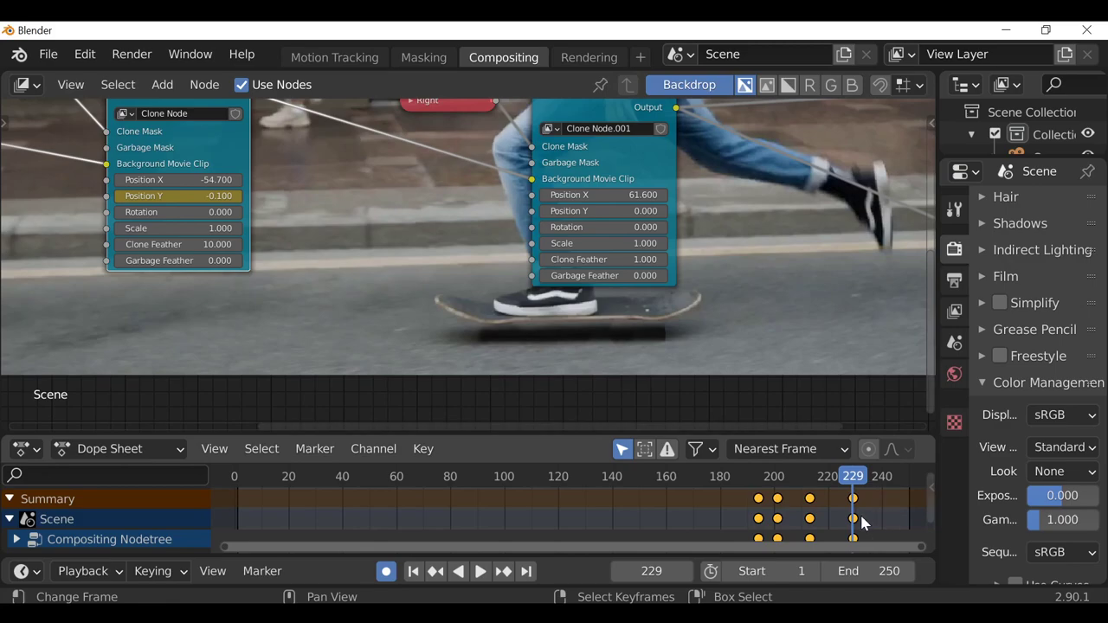
key(space)
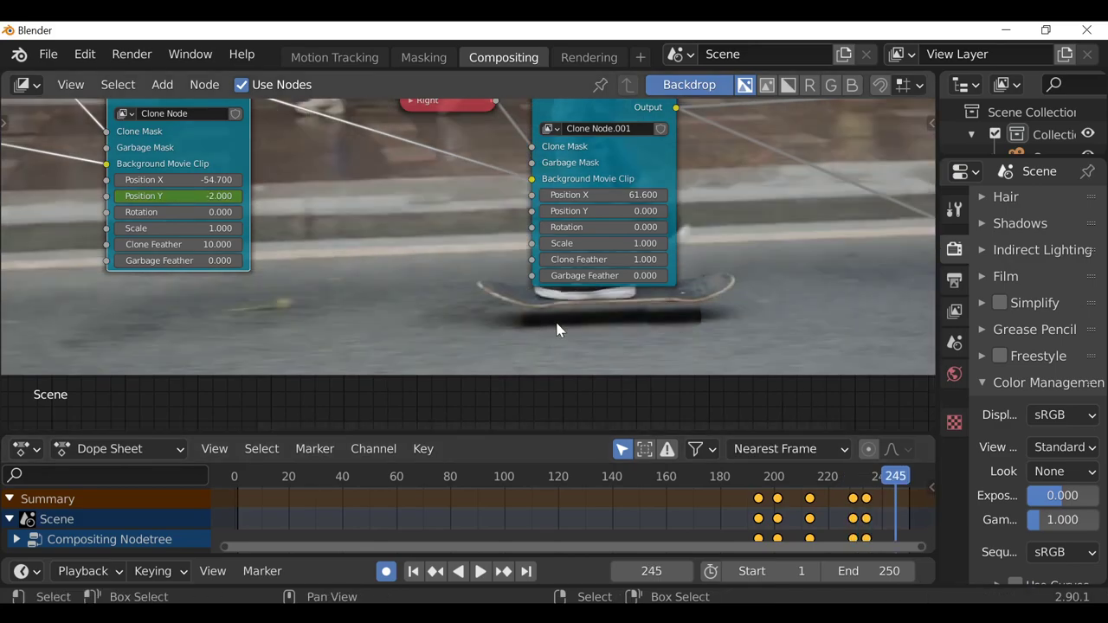
Set the second Clone Node's Clone Feather to 10.
middle_drag(557, 330, 540, 322)
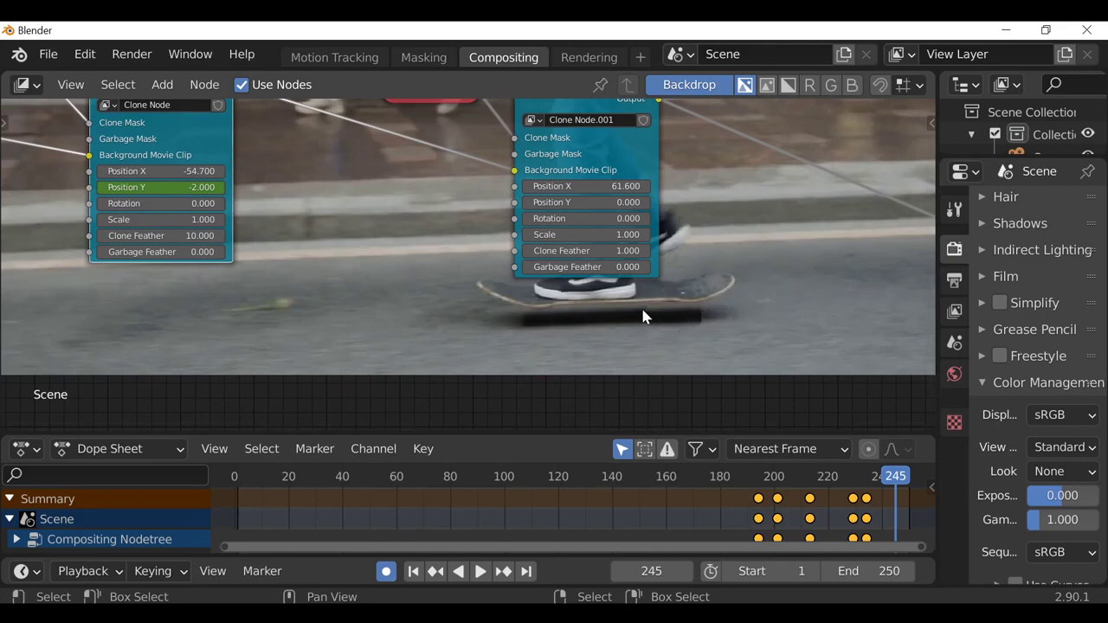
double_click(564, 250)
text(10)
key(Return)
middle_drag(522, 168, 465, 210)
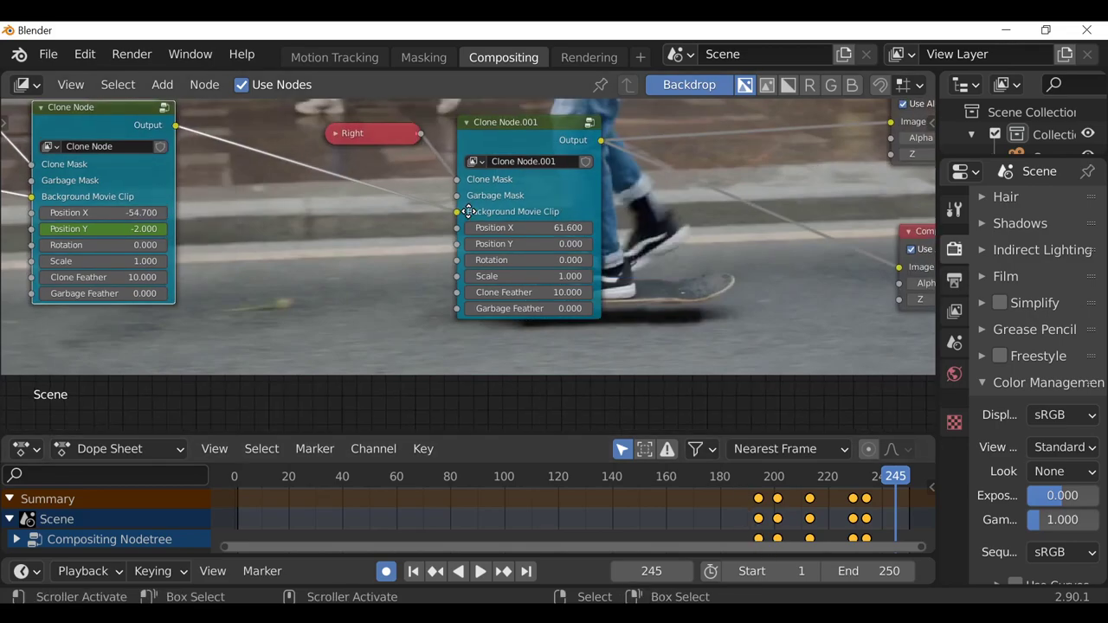
At frame 172, set the second Clone Node's Position X to 67.6 and Position Y to 7.4, and keyframe Position Y.
click(529, 125)
click(722, 477)
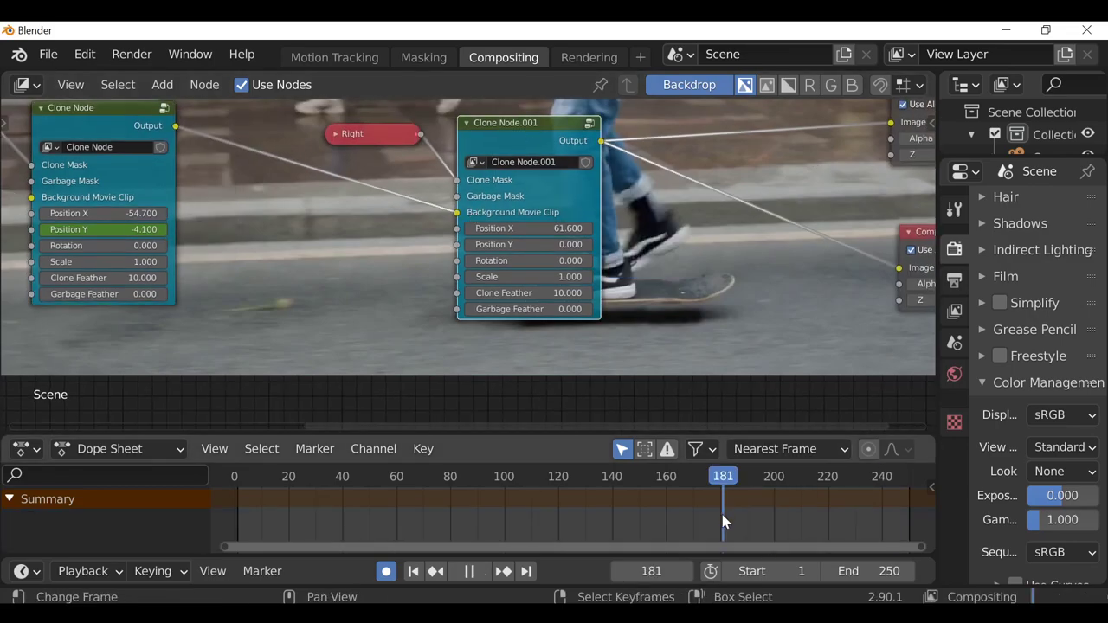
middle_drag(619, 325, 571, 324)
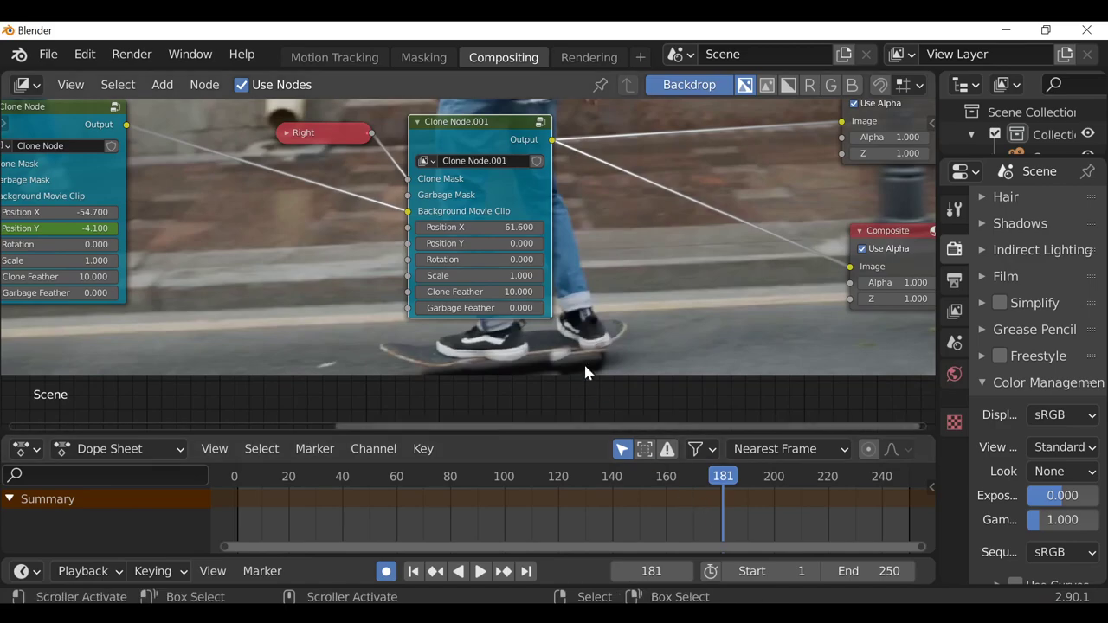
middle_drag(583, 362, 588, 321)
click(656, 525)
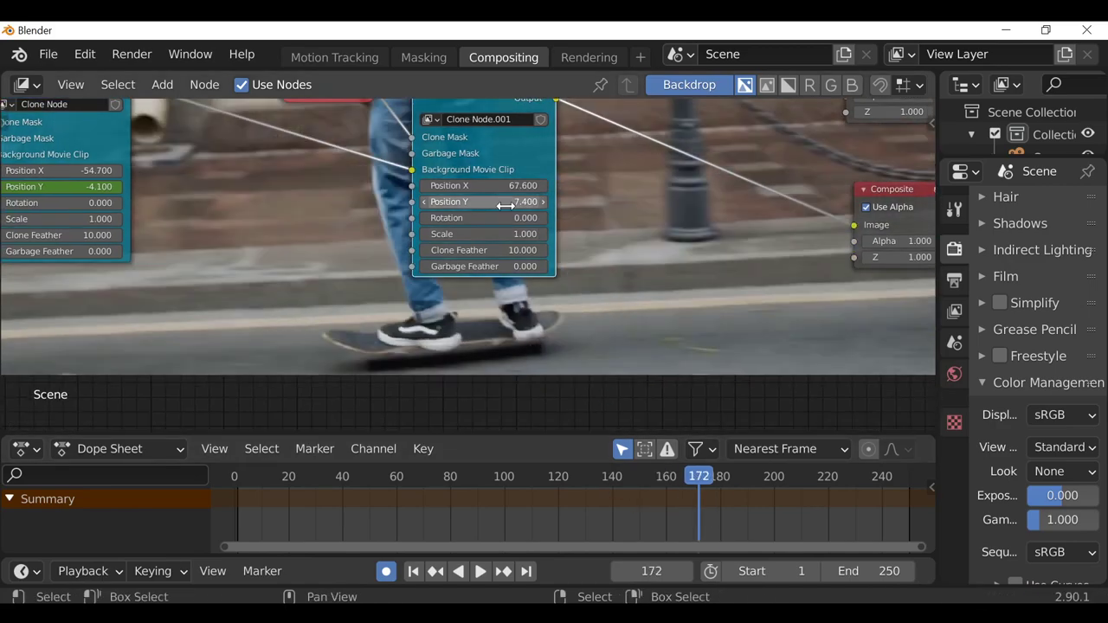
key(i)
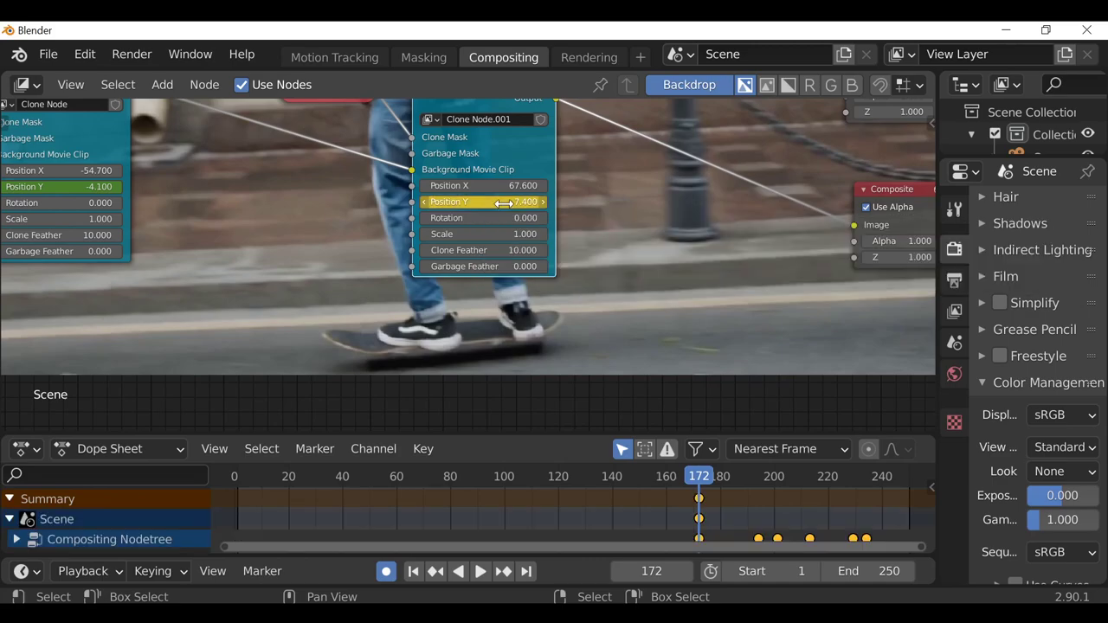
Advance to frame 179, set the second Clone Node's Position Y to 5.8 and keyframe it.
key(Right)
key(Right)
key(Right)
key(Right)
key(Right)
key(Right)
key(Right)
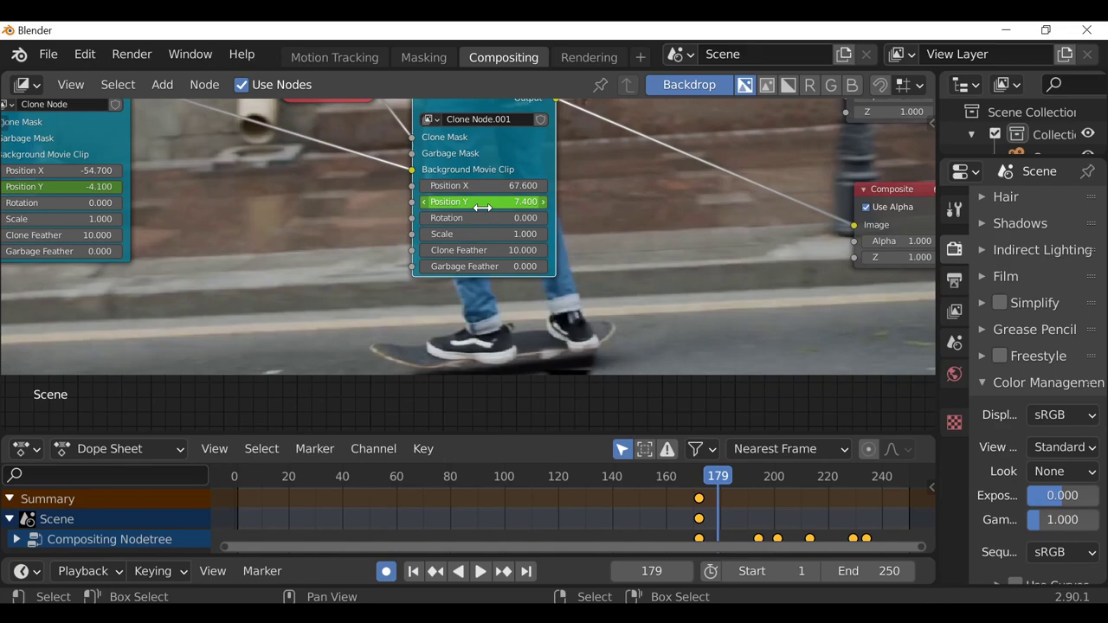
double_click(483, 202)
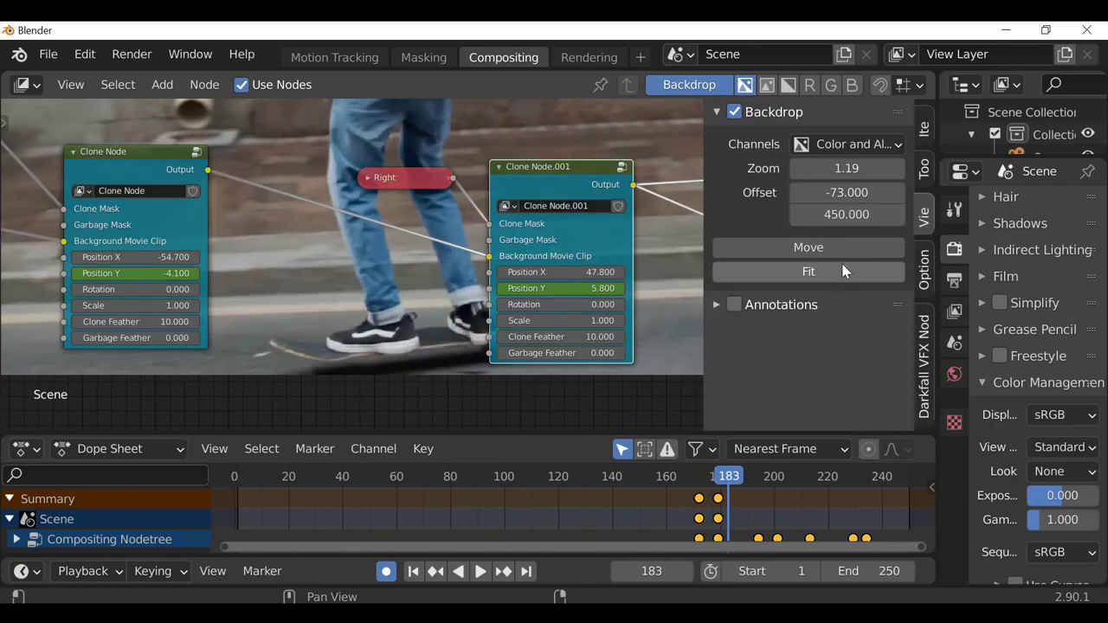
Fit the backdrop to the editor and check the composite at frames 176, 157 and 65.
click(808, 272)
middle_drag(544, 258, 474, 161)
click(708, 517)
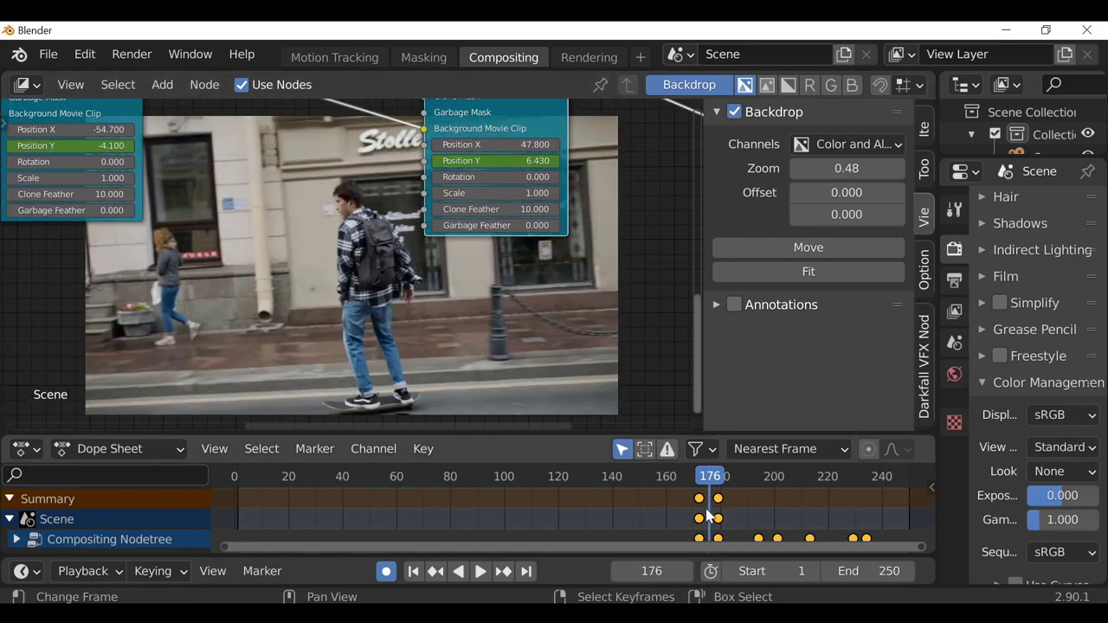
click(662, 511)
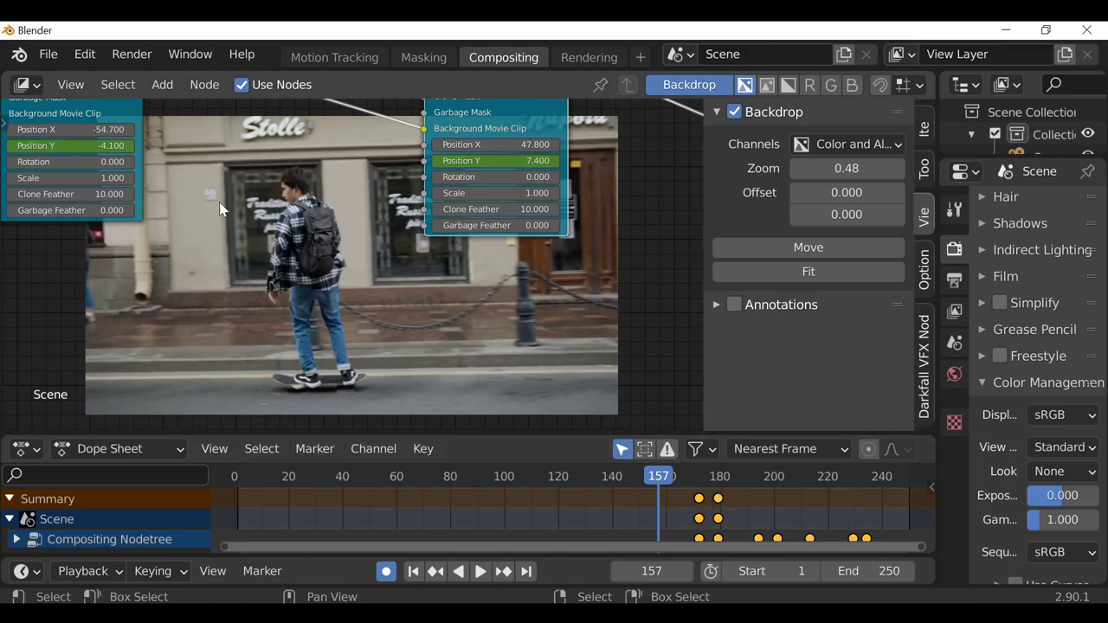
click(411, 513)
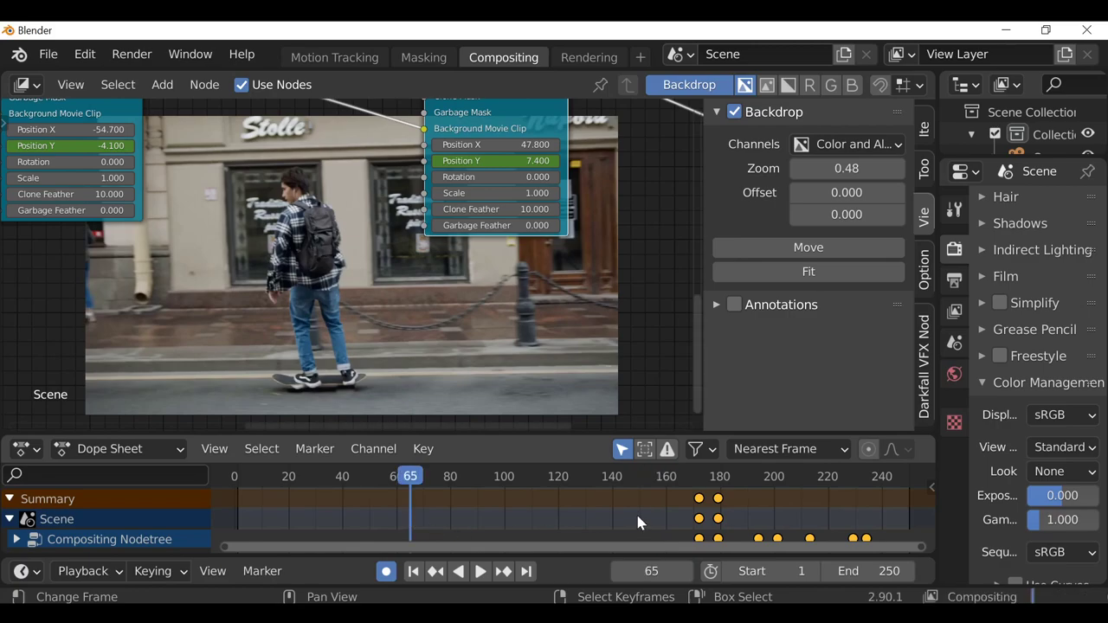
At frame 158, enlarge the backdrop to zoom 1.39 around the skateboard and keyframe the second Clone Node's Position Y at 0.7.
click(661, 512)
drag(851, 168, 930, 168)
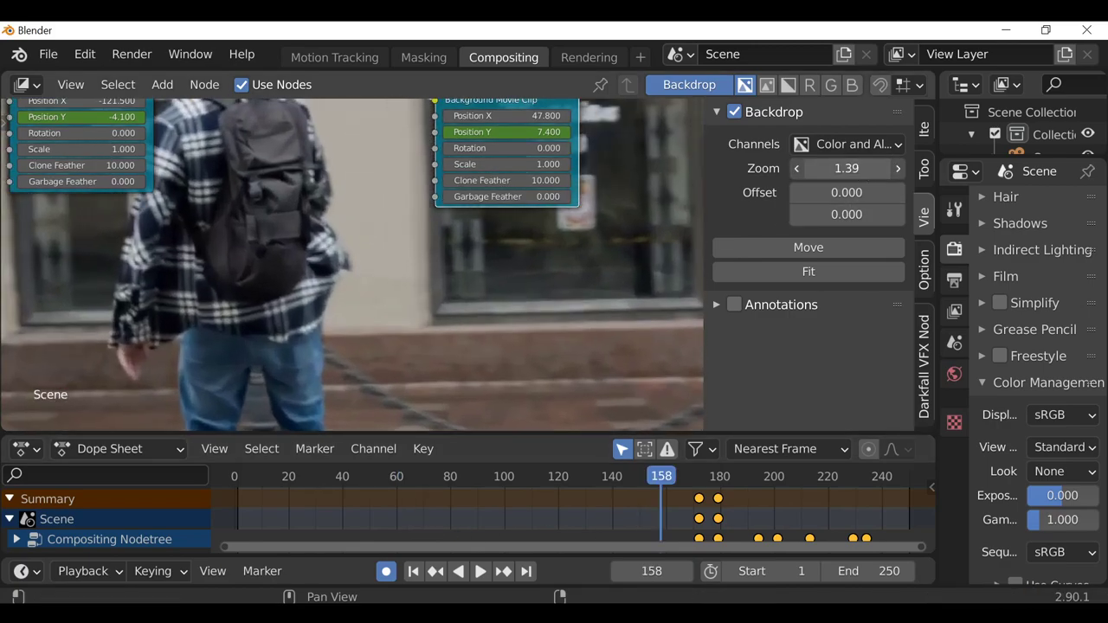
click(813, 247)
click(535, 410)
drag(511, 131, 453, 132)
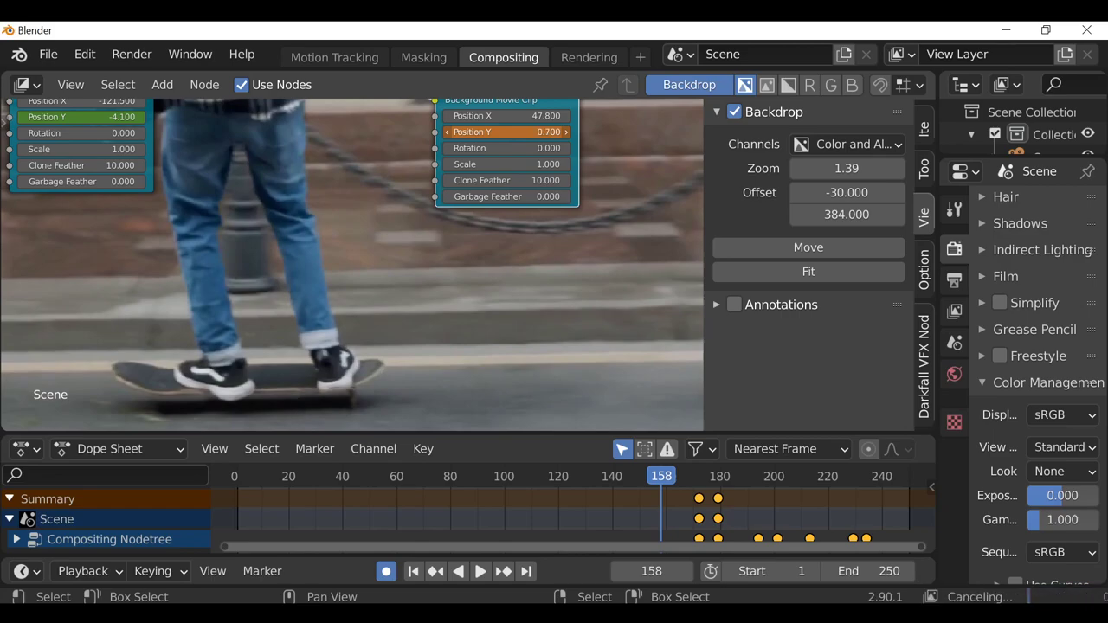
key(i)
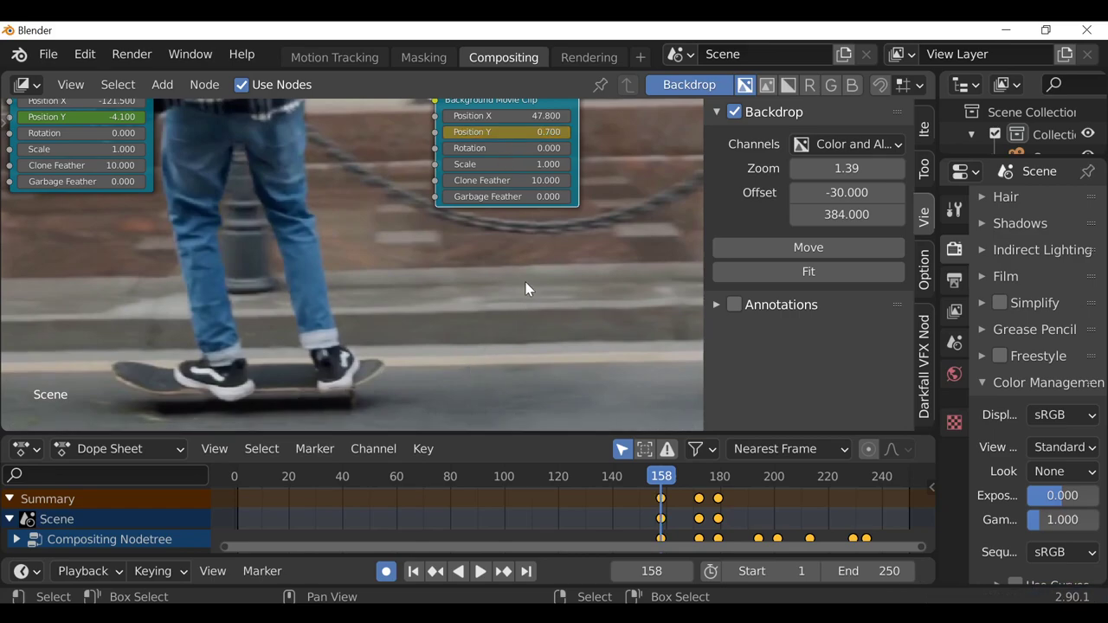
Duplicate the Right mask node below the original and switch the copy to the Garbage mask.
middle_drag(434, 234, 459, 341)
scroll(388, 227, down, 2)
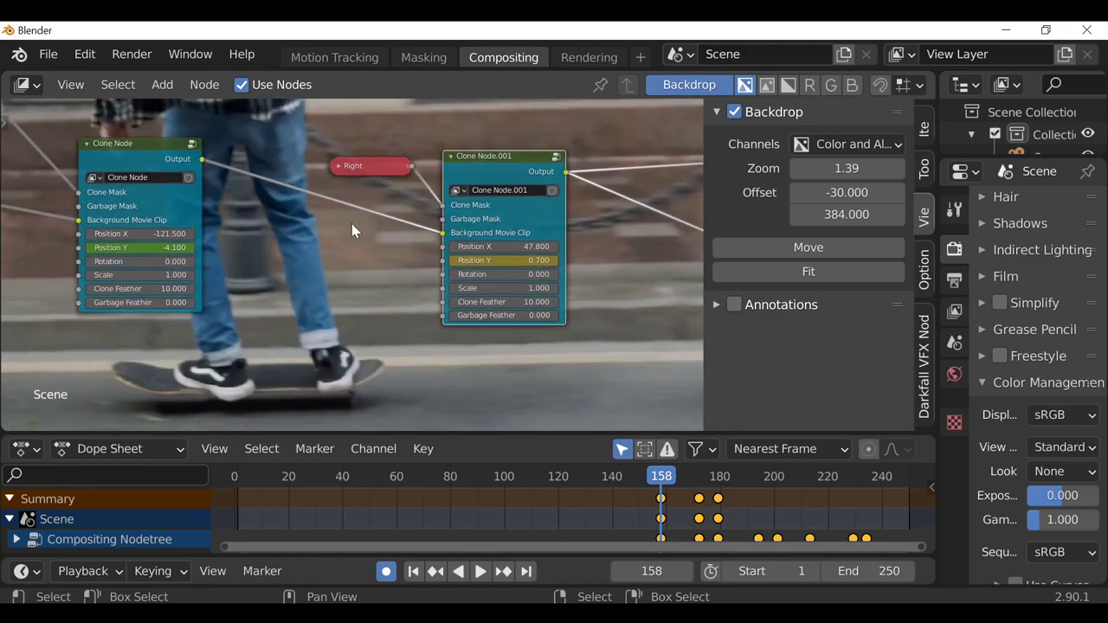
key(shift+a)
click(347, 169)
key(shift+d)
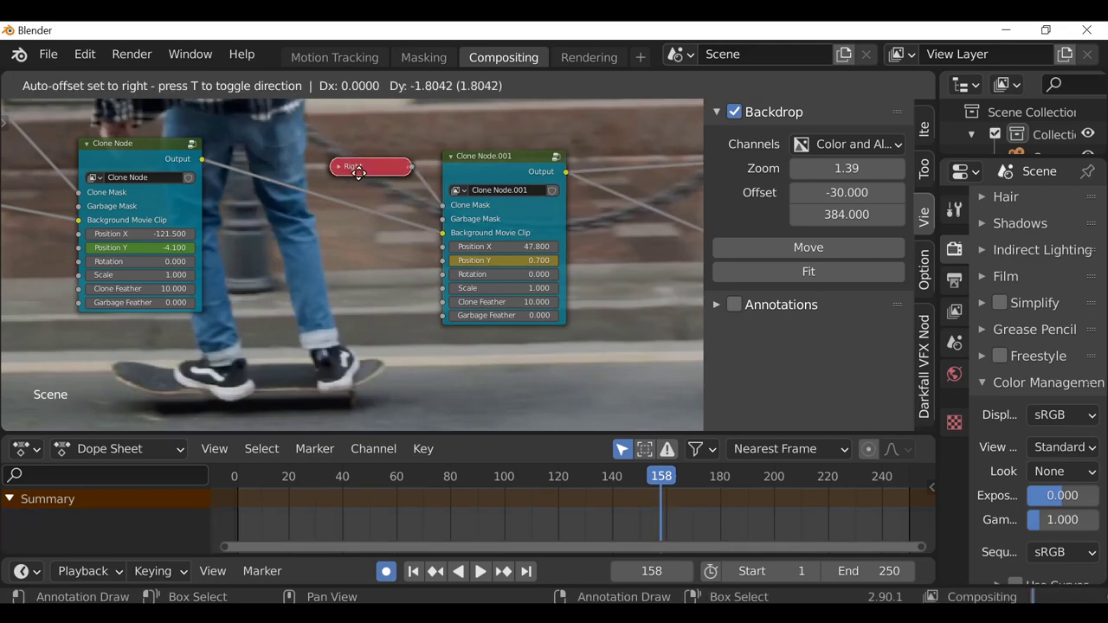
click(291, 278)
click(294, 275)
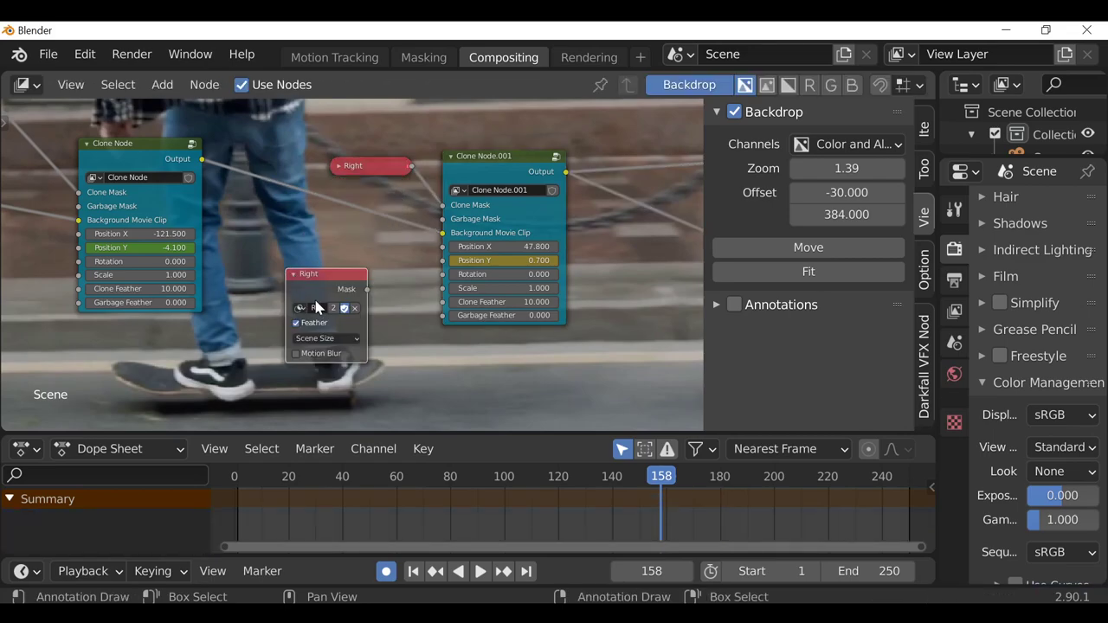
scroll(299, 314, up, 3)
click(261, 338)
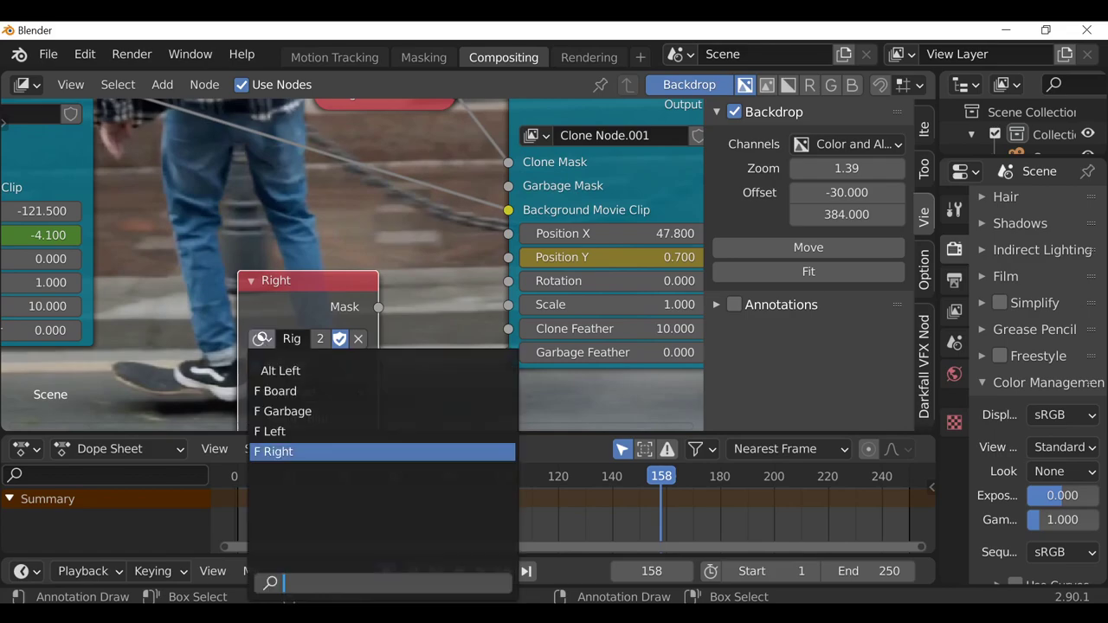
click(285, 411)
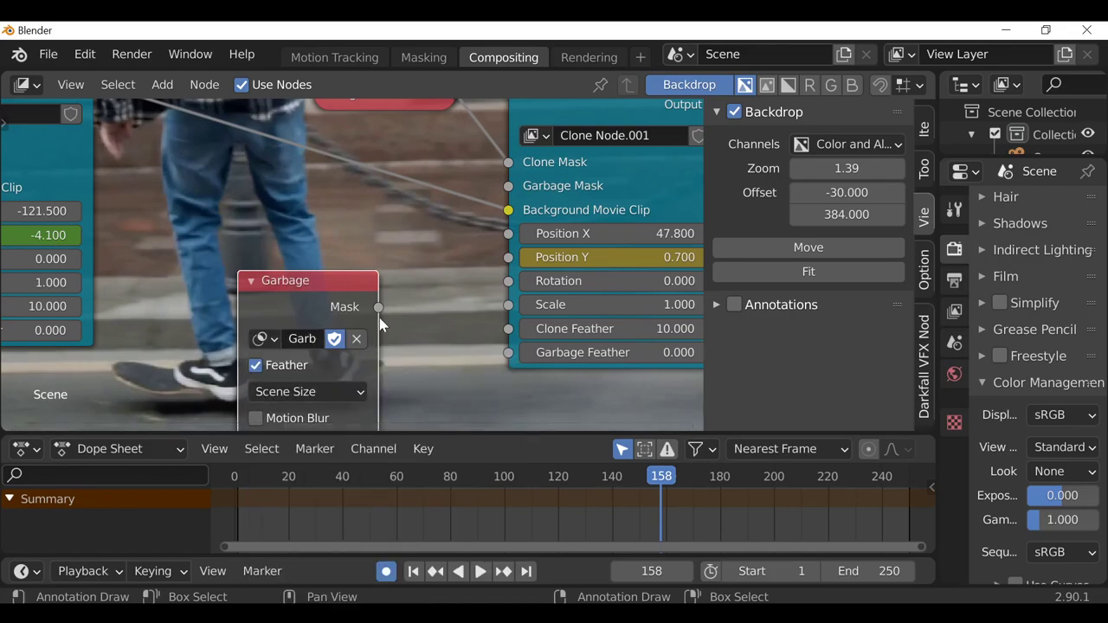
Connect the Garbage mask to the second Clone Node's Garbage Mask input and set its Garbage Feather to 1.
drag(380, 307, 515, 185)
middle_drag(387, 328, 278, 217)
middle_drag(341, 248, 321, 323)
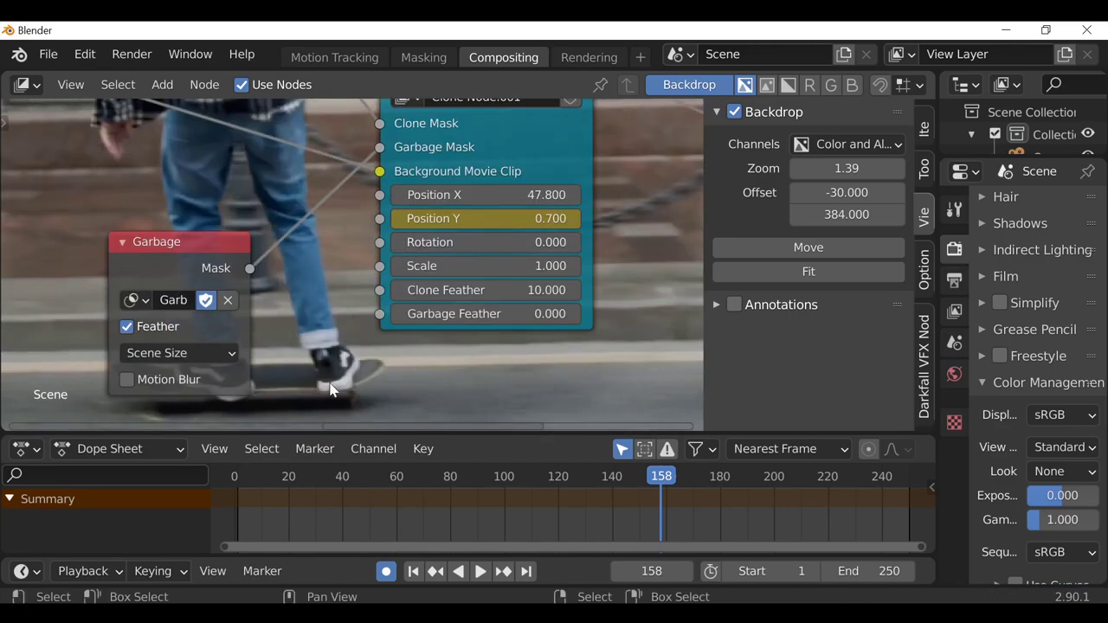
middle_drag(332, 260, 304, 281)
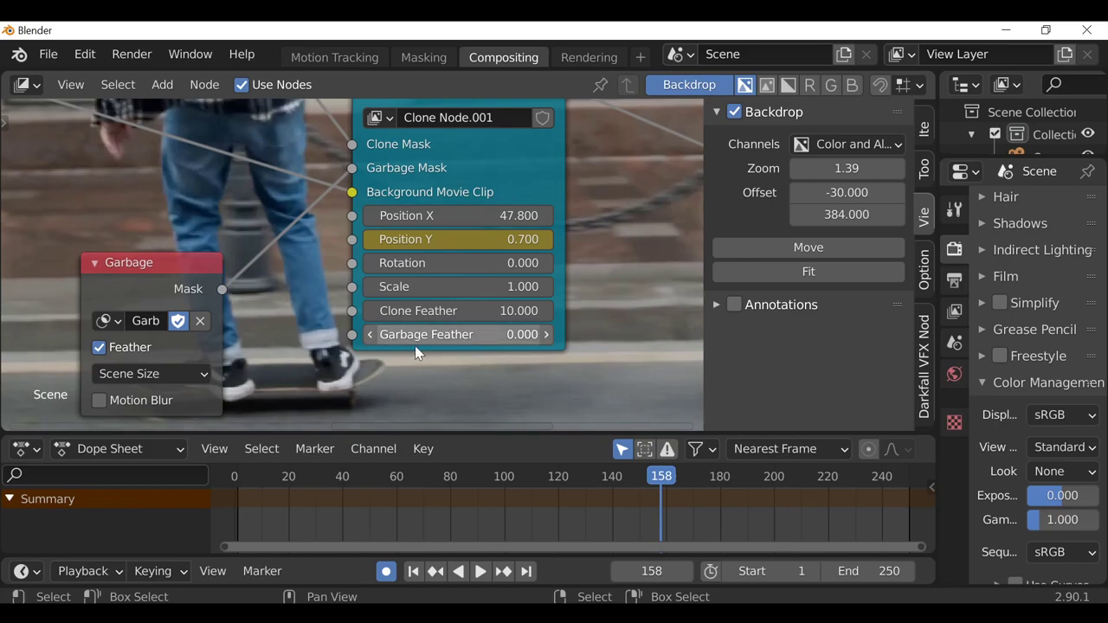
click(465, 335)
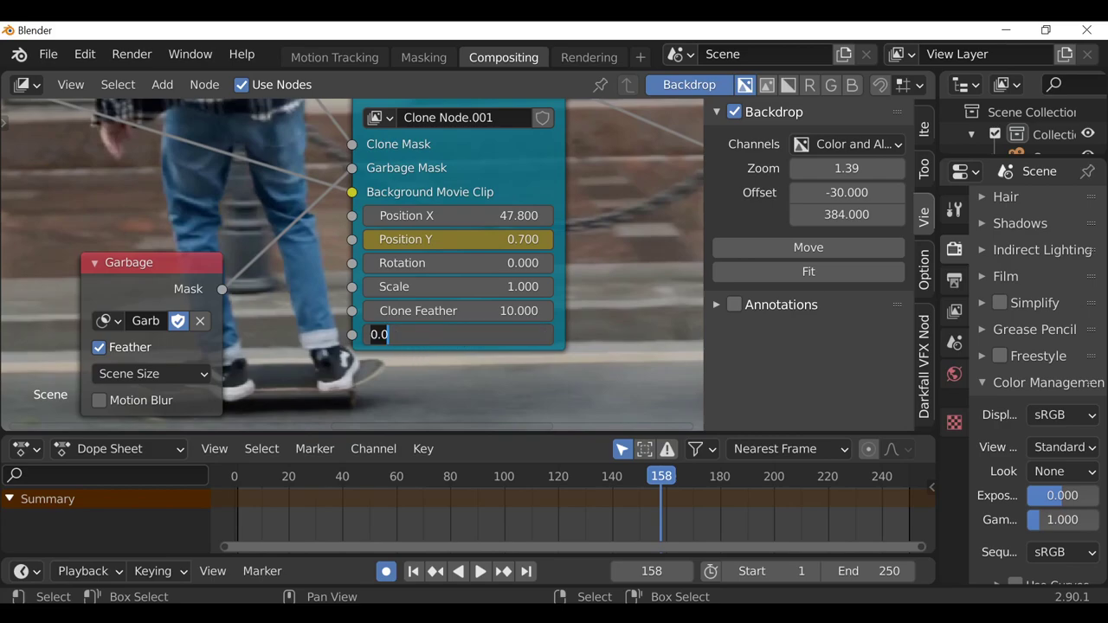
text(1)
key(Return)
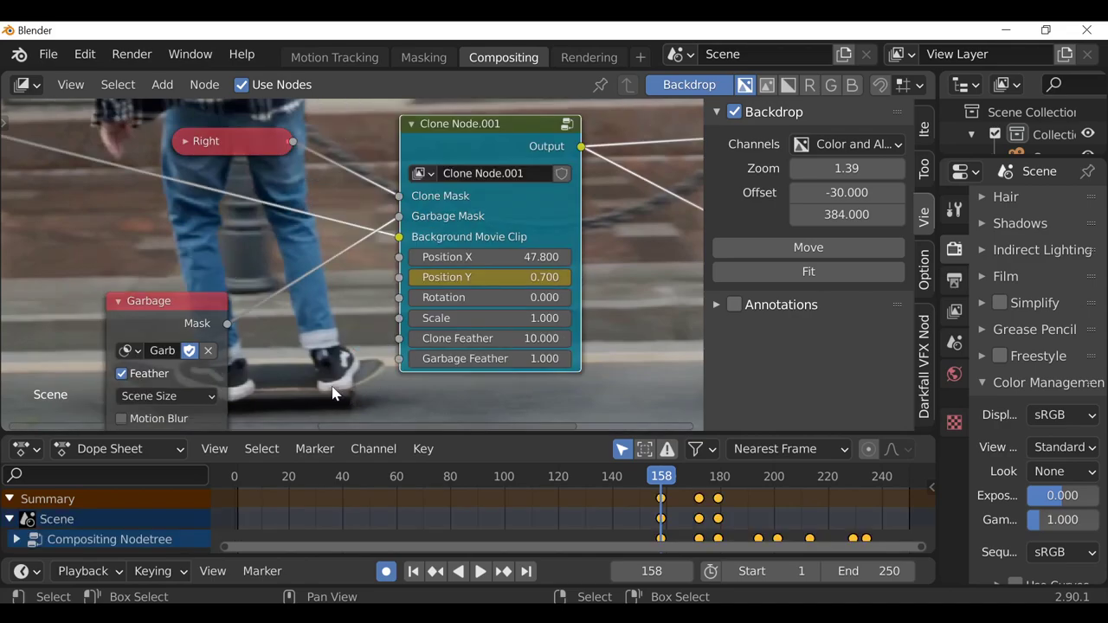
Move the Garbage mask node up, narrow it and collapse it.
drag(199, 307, 213, 241)
drag(118, 241, 150, 241)
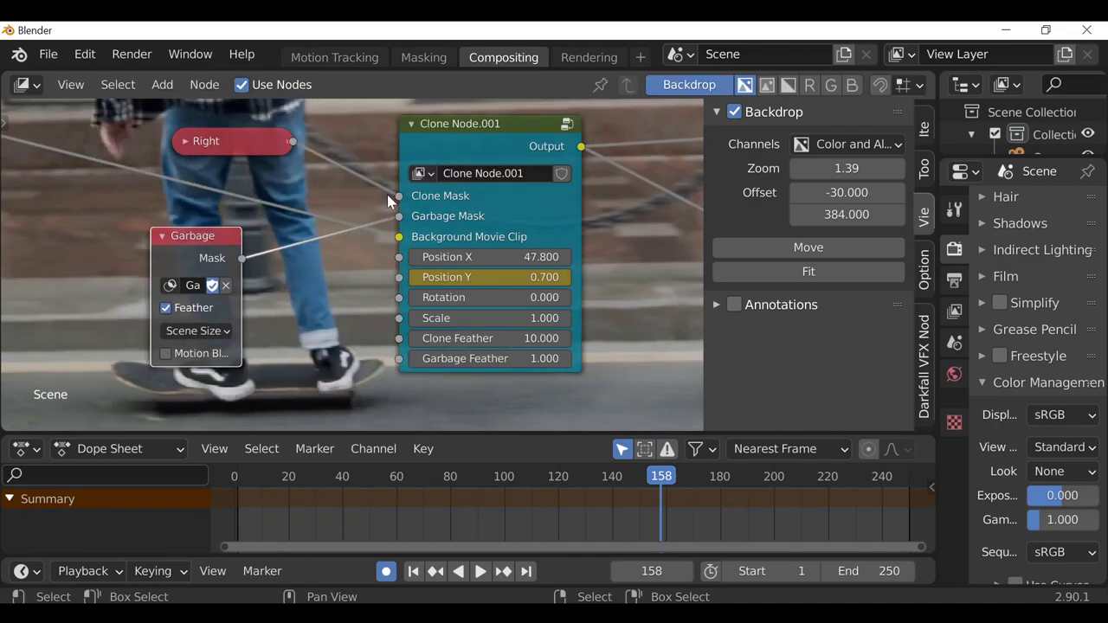
click(161, 236)
Fit the backdrop to the editor and bring up the Darkfall VFX Render Settings.
click(749, 273)
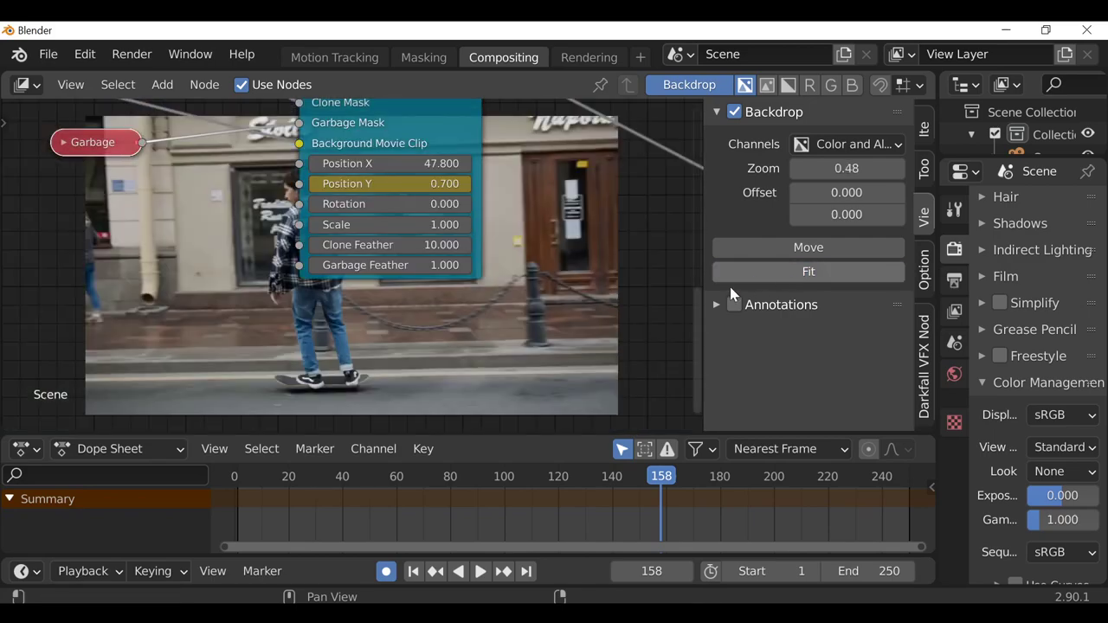
middle_drag(542, 330, 504, 306)
scroll(504, 306, down, 9)
middle_drag(519, 268, 223, 331)
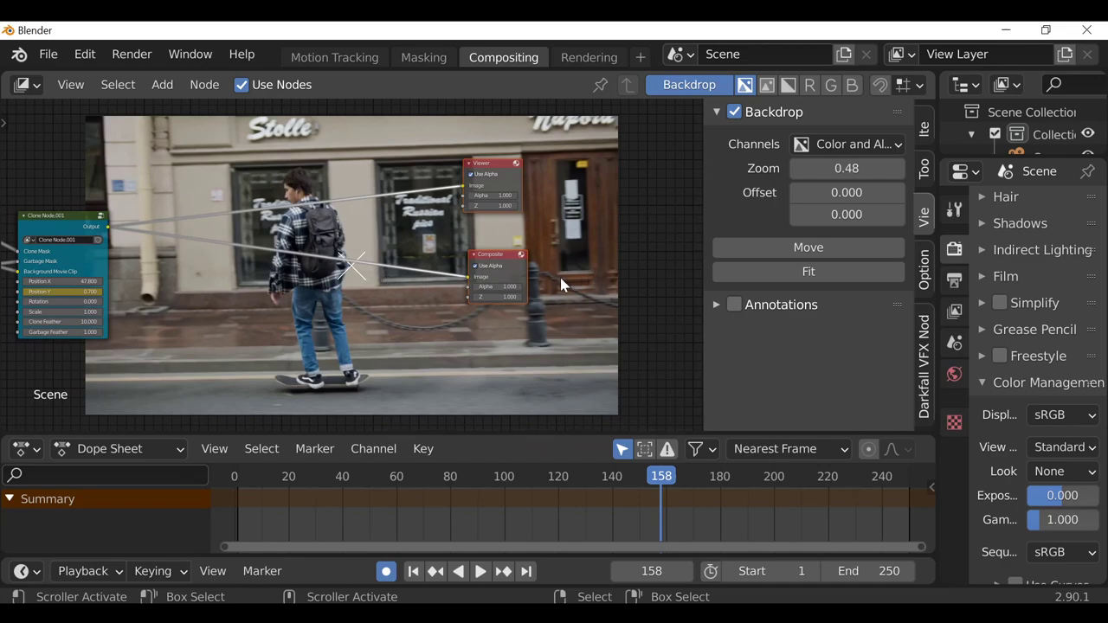
click(925, 358)
scroll(787, 294, down, 4)
scroll(787, 281, down, 4)
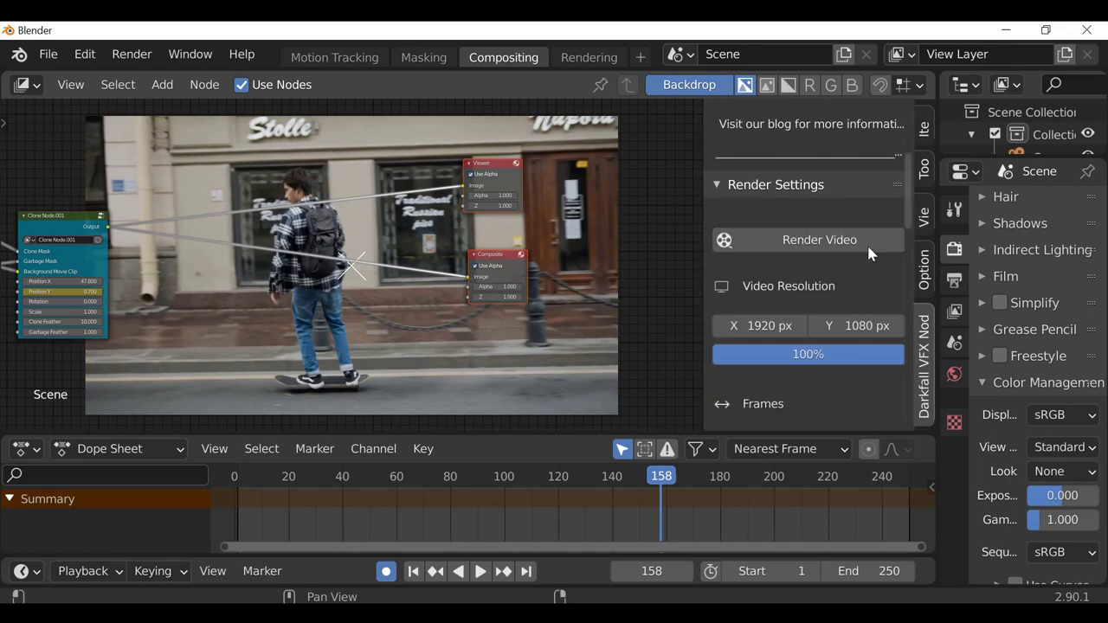
Set the render output's file format to FFmpeg video with an MPEG-4 container.
scroll(840, 353, down, 9)
scroll(818, 357, down, 1)
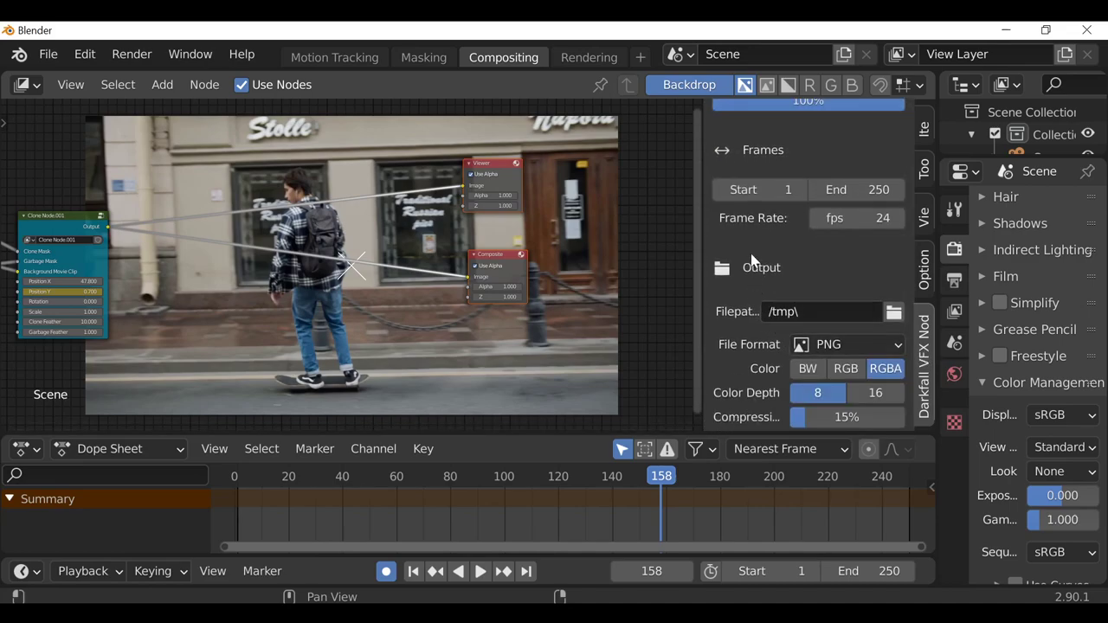
scroll(840, 317, down, 2)
click(877, 325)
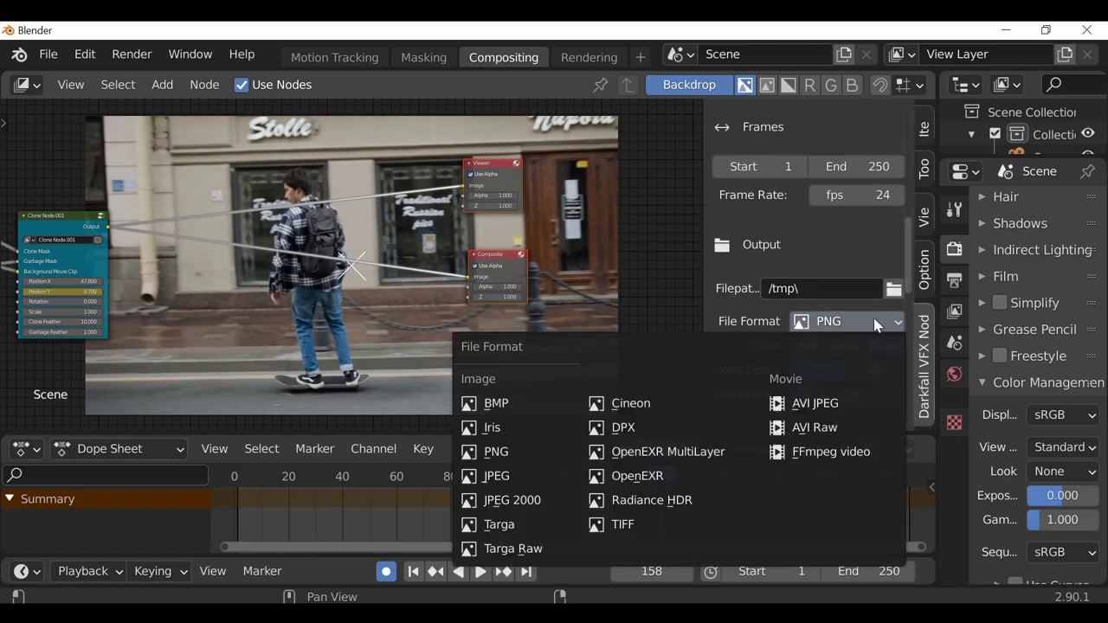
click(847, 452)
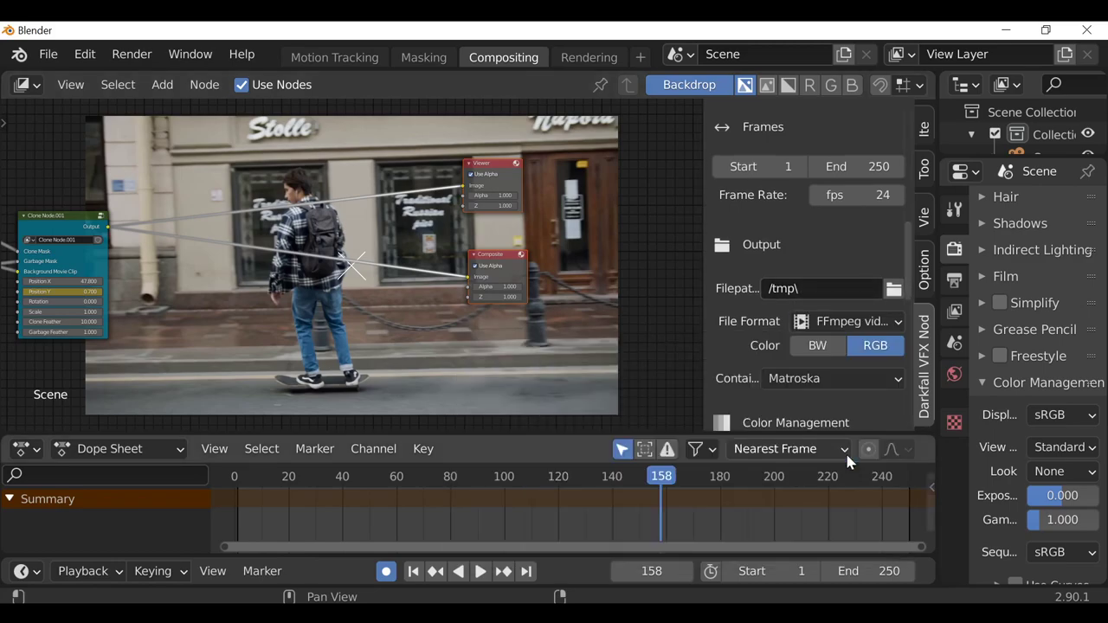
scroll(797, 354, down, 2)
click(870, 311)
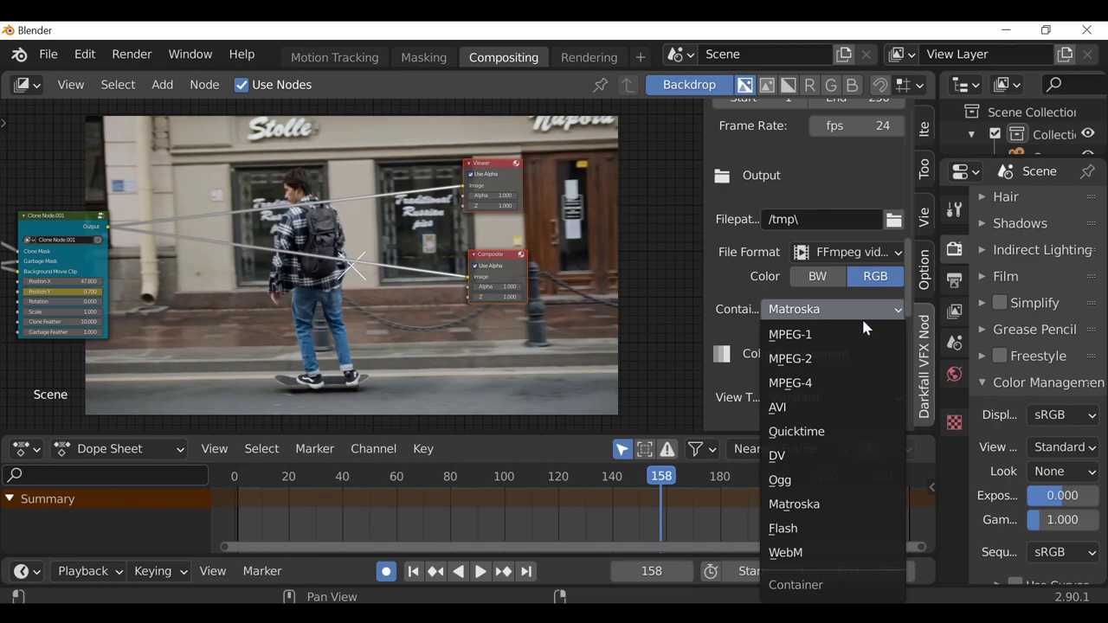
click(801, 383)
scroll(803, 368, down, 3)
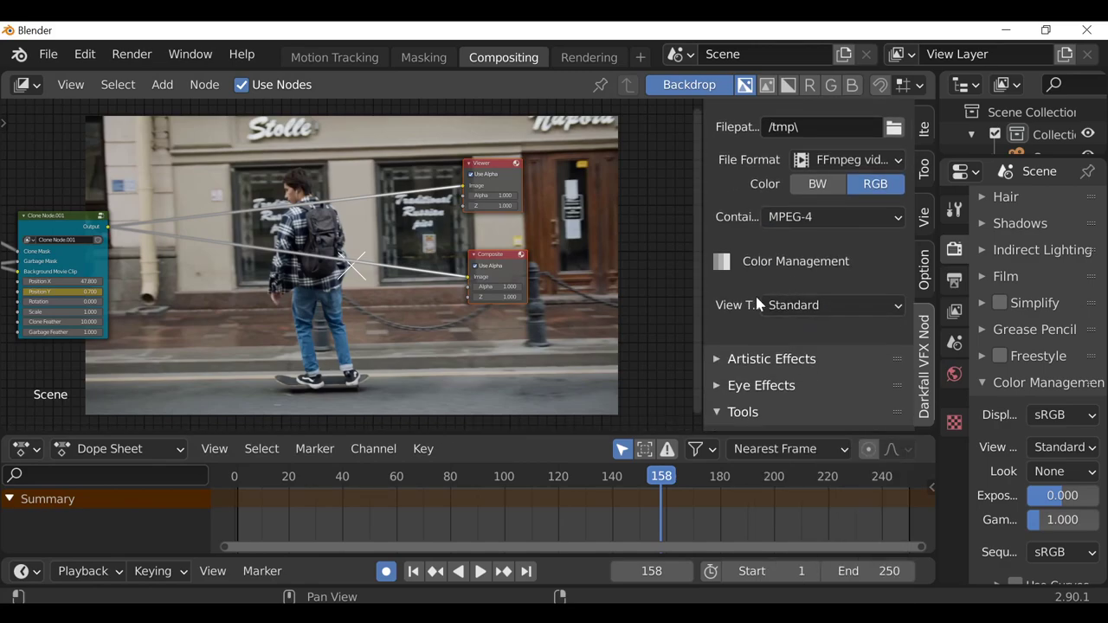
scroll(794, 304, up, 15)
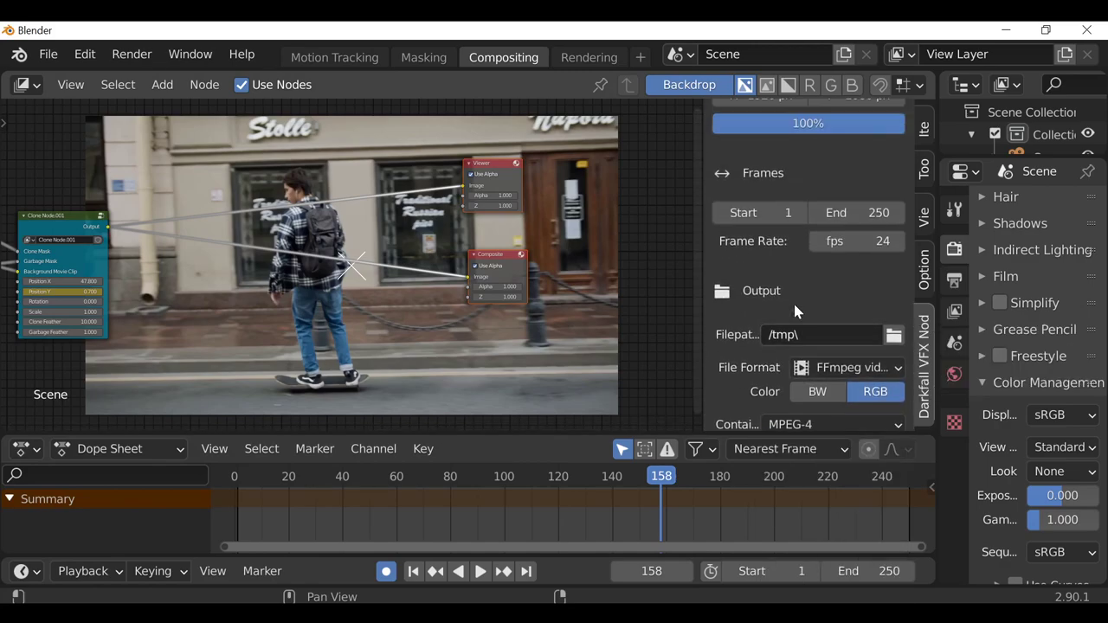